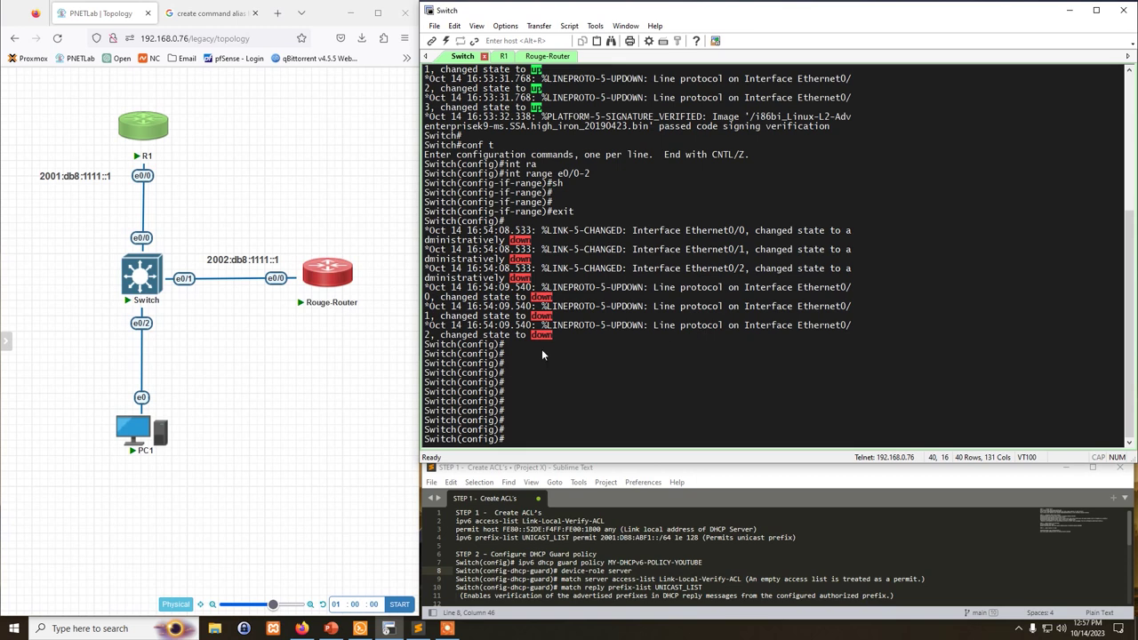
mouse_move(142, 159)
mouse_move(327, 306)
mouse_move(142, 301)
mouse_move(125, 435)
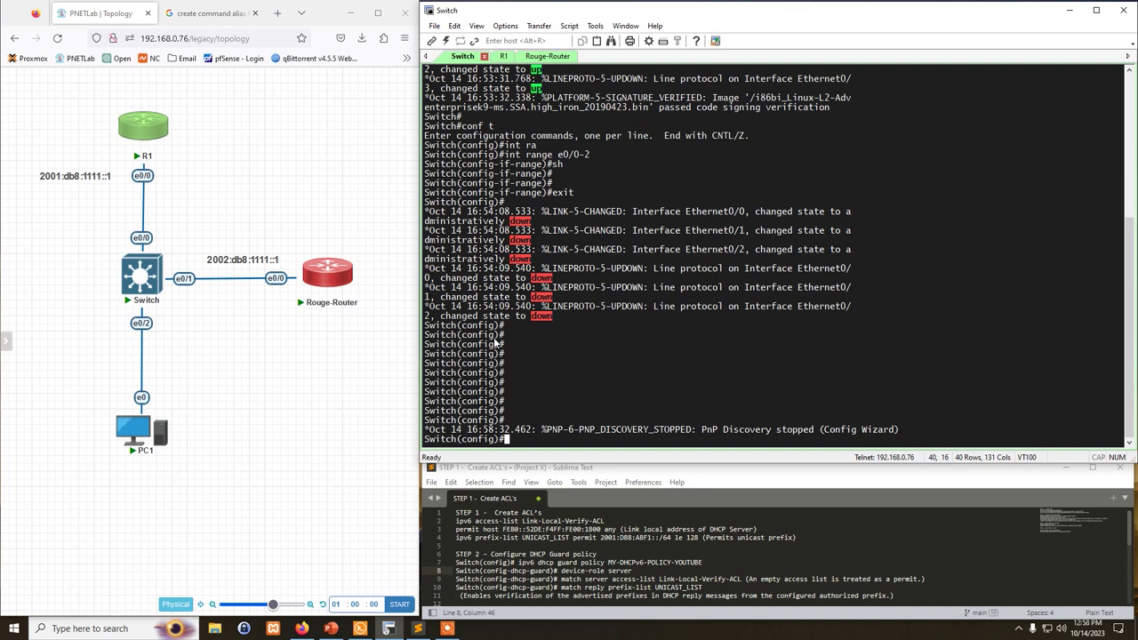
left_click(153, 240)
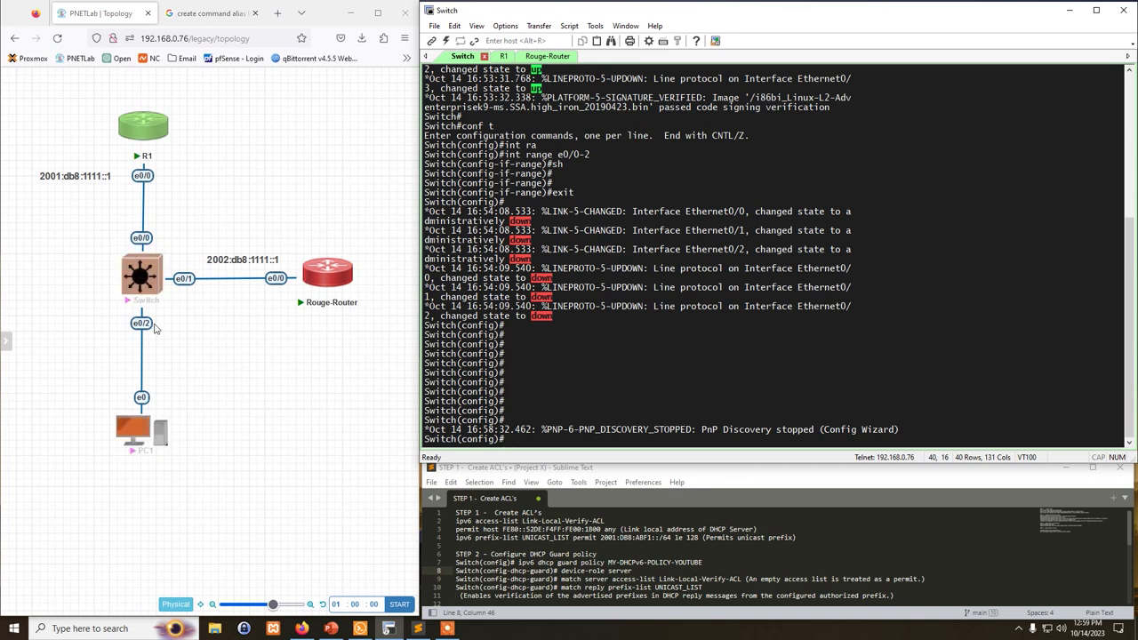
left_click_drag(522, 215, 907, 370)
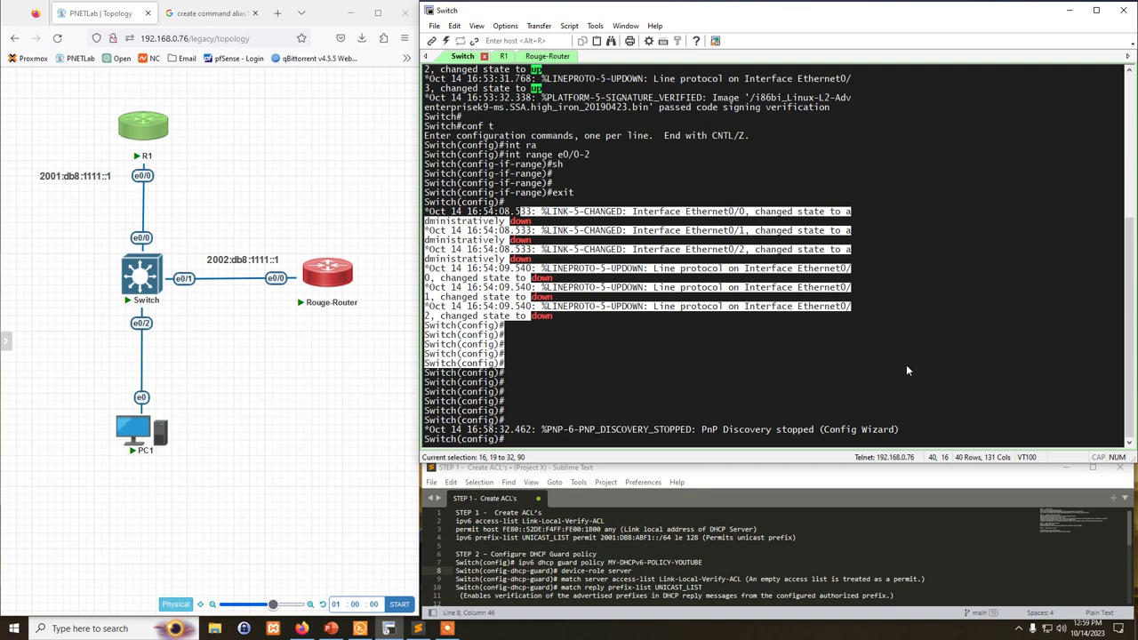
left_click(906, 366)
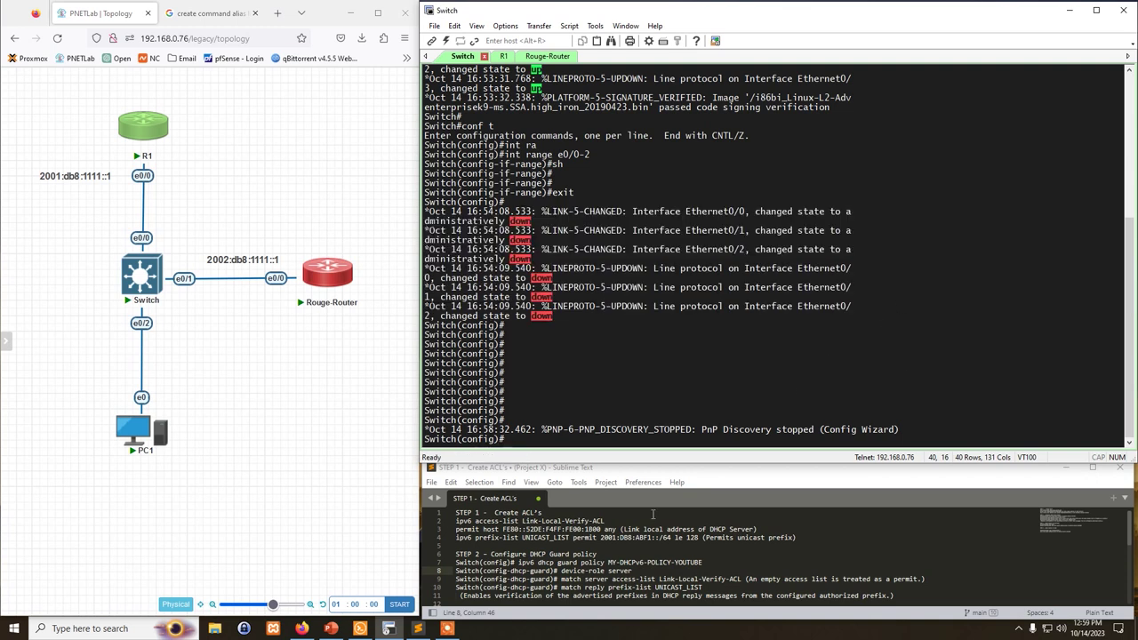
Put R1 into global configuration mode with conf t
left_click(503, 56)
key("Return")
key("Return")
key("Return")
key("Return")
key("Return")
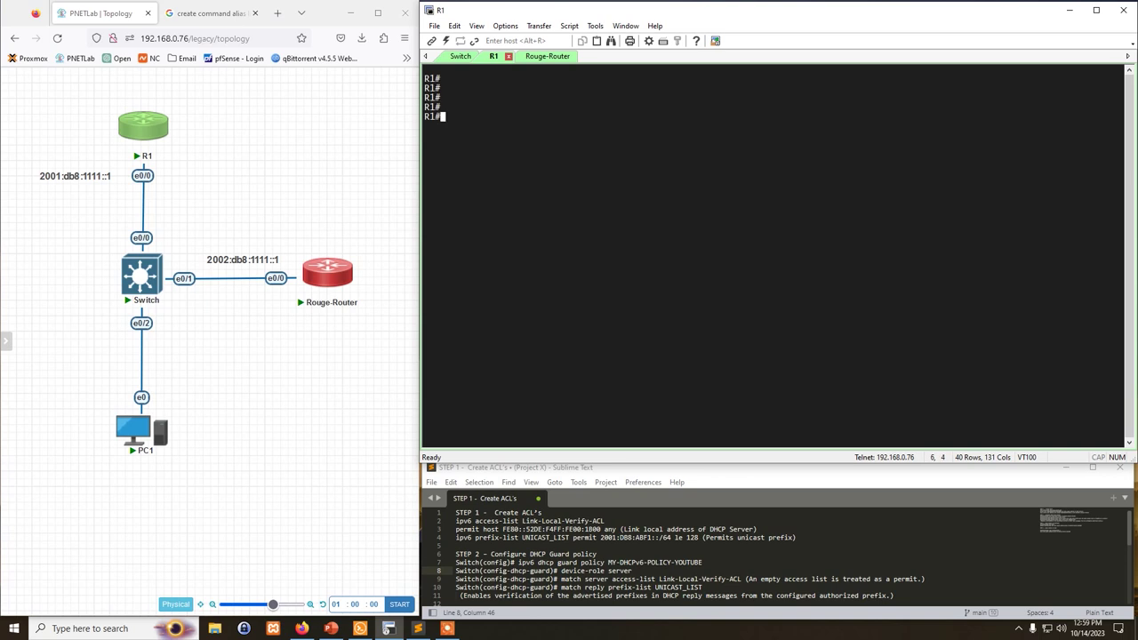
type("conft t")
key("Return")
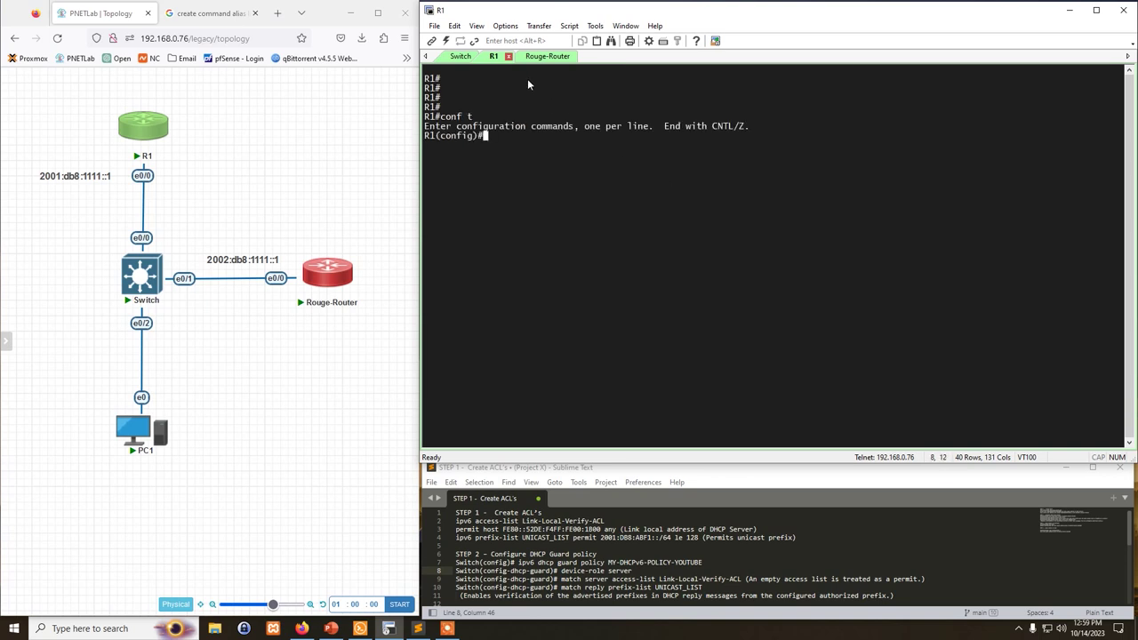
Tile the Rouge-Router console beside R1's and refresh its privileged prompt
left_click(547, 56)
left_click_drag(547, 56, 707, 73)
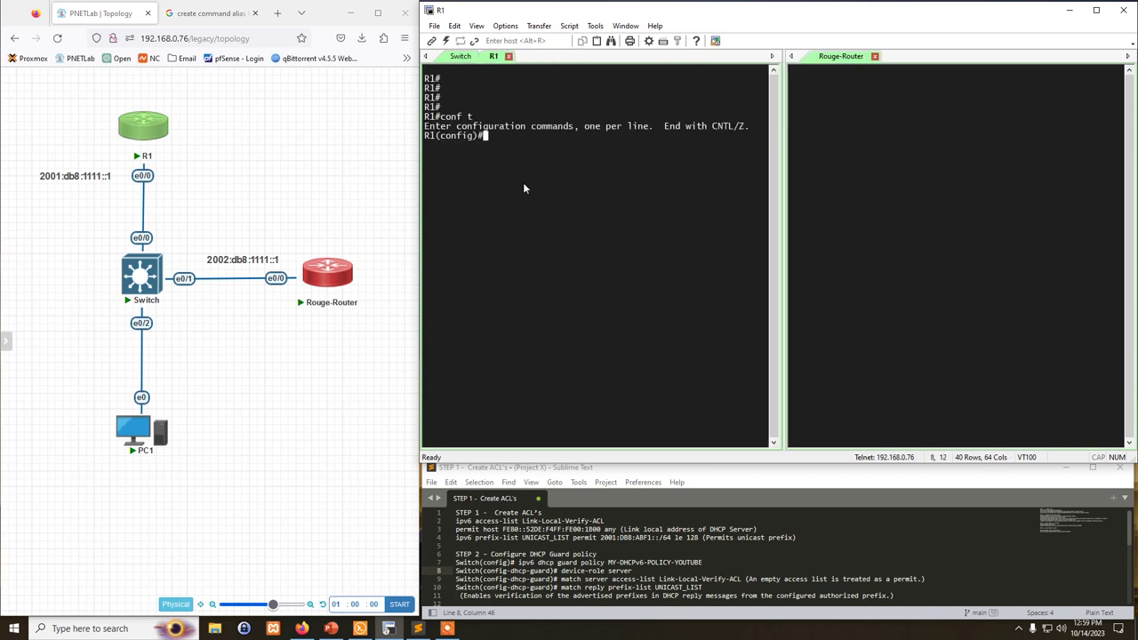
left_click(931, 177)
key("Return")
key("Return")
key("Return")
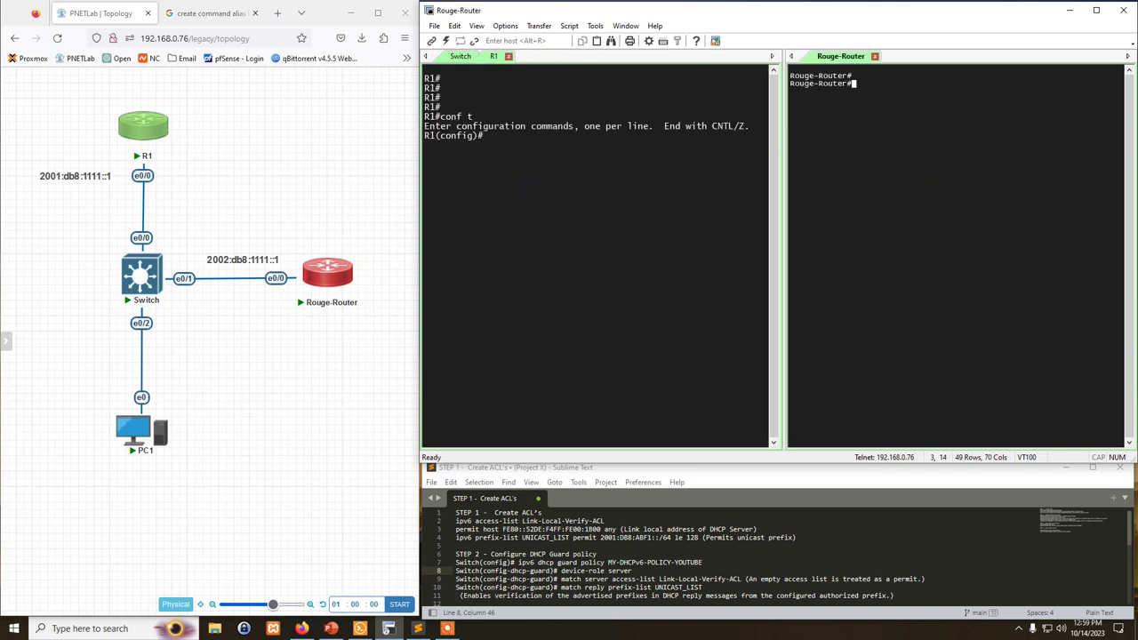
key("Return")
key("Return")
key("Return")
key("Return")
key("Return")
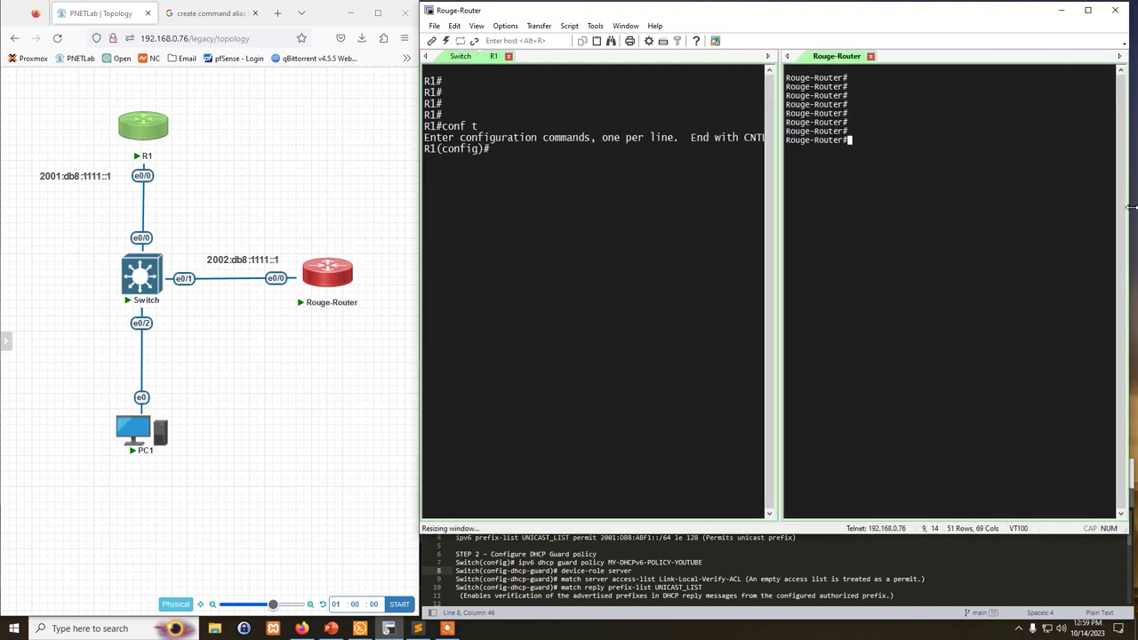
left_click(597, 185)
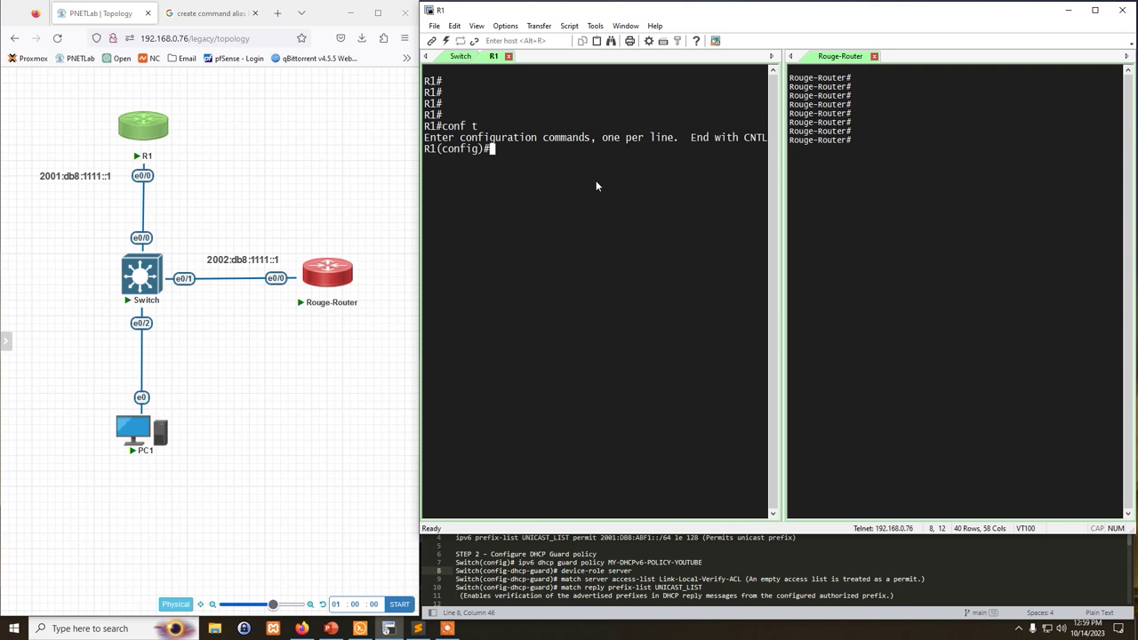
Enable ipv6 unicast-routing on R1
type("ivp")
key("Tab")
key("BackSpace")
key("BackSpace")
type("pv")
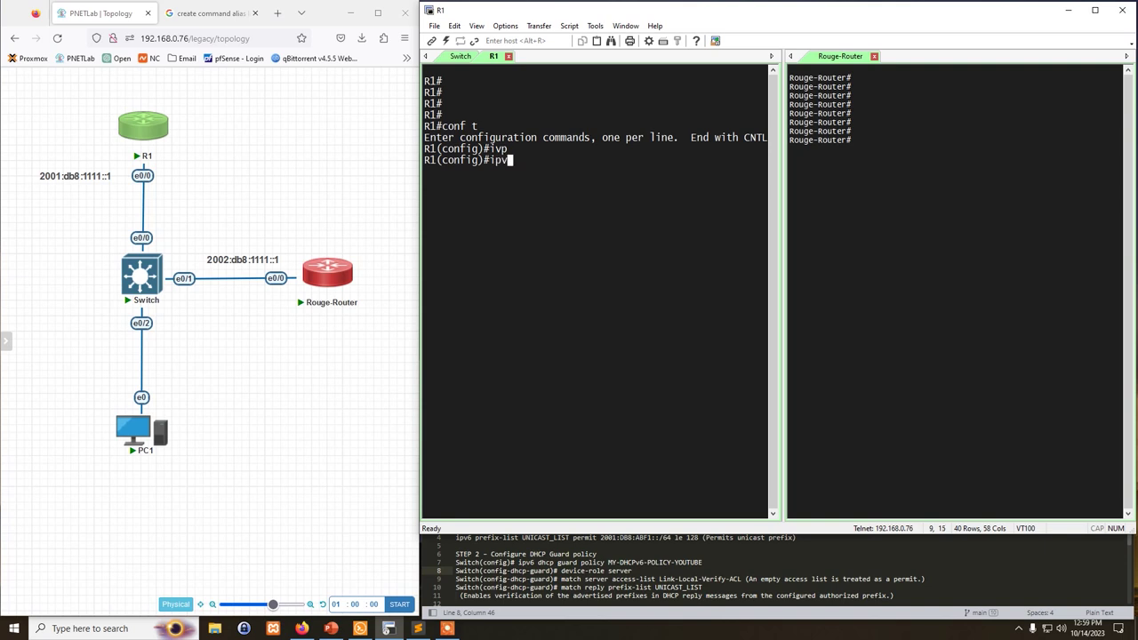
key("Tab")
type("un")
key("Tab")
key("Return")
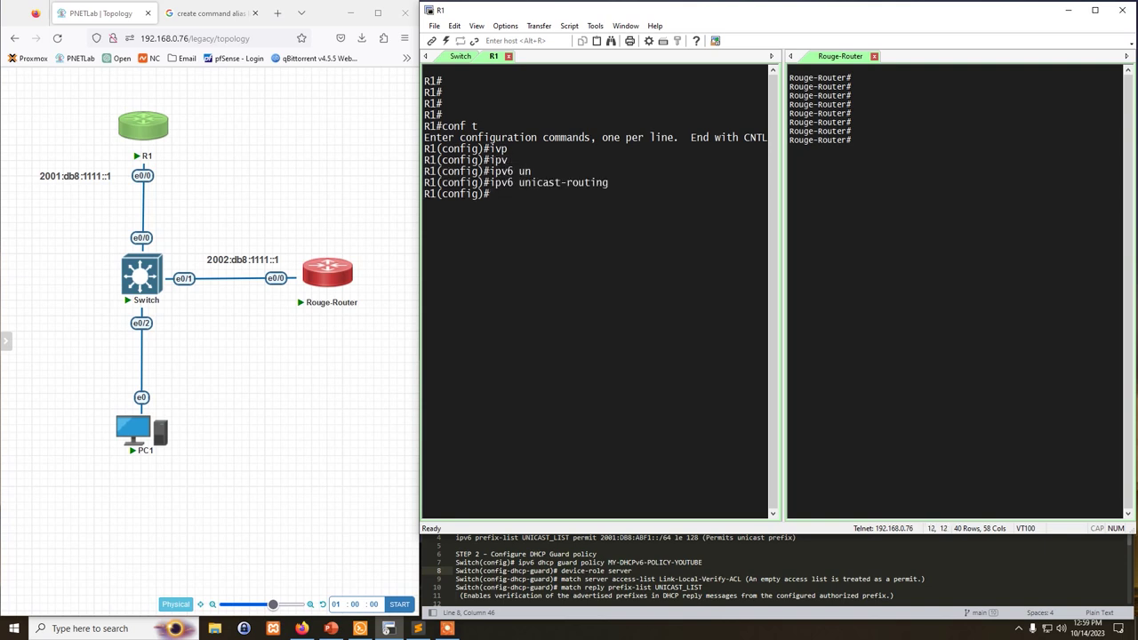
Enable ipv6 unicast-routing on Rouge-Router by pasting the copied command in global configuration
triple_click(599, 181)
left_click_drag(490, 182, 611, 183)
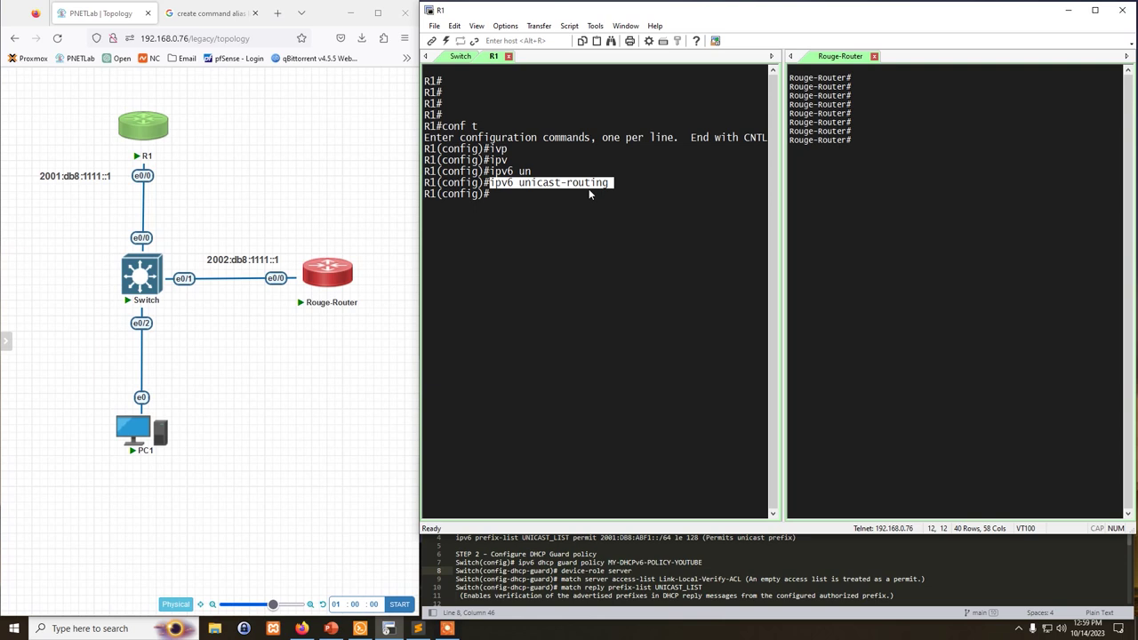
left_click(921, 192)
type("conf t")
key("Return")
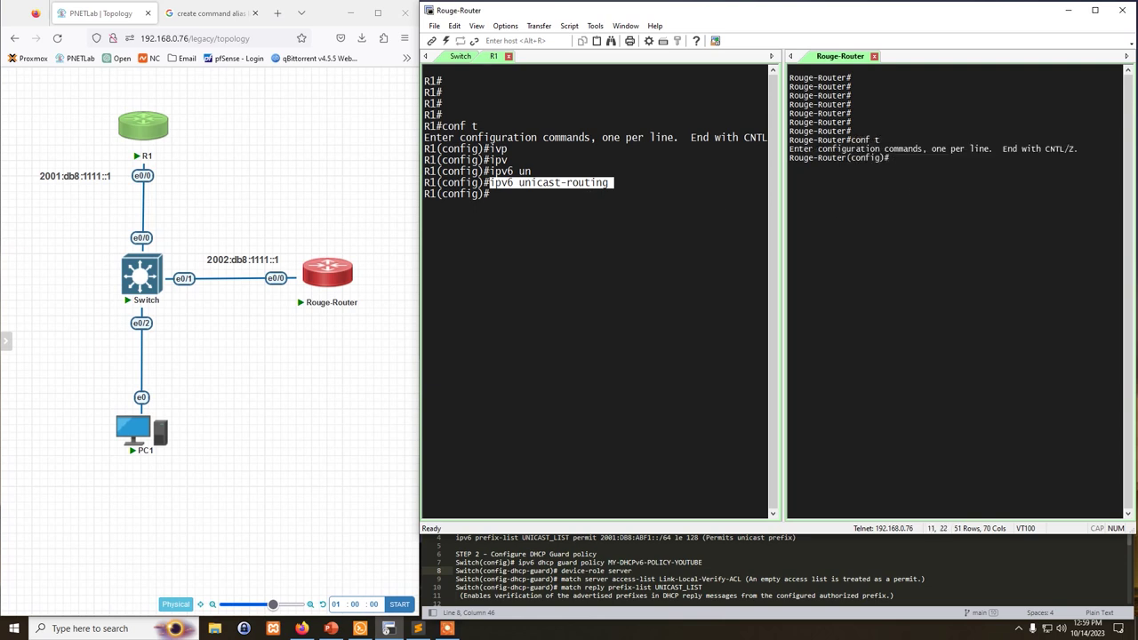
type("ipv6 unicast-routing")
key("Return")
Assign IPv6 address 2001:db8:1111::1/64 to R1's interface e0/0
left_click(646, 213)
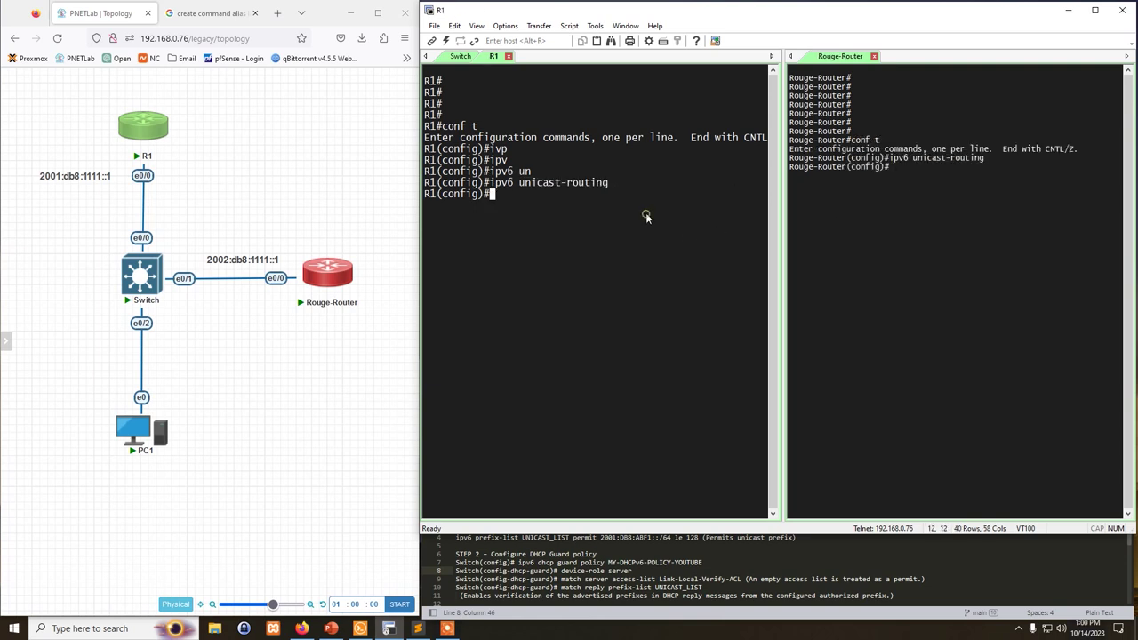
type("int gi")
key("BackSpace")
key("BackSpace")
type("e0/0")
key("Return")
type("ipv")
key("Tab")
type("add")
key("Tab")
type("20")
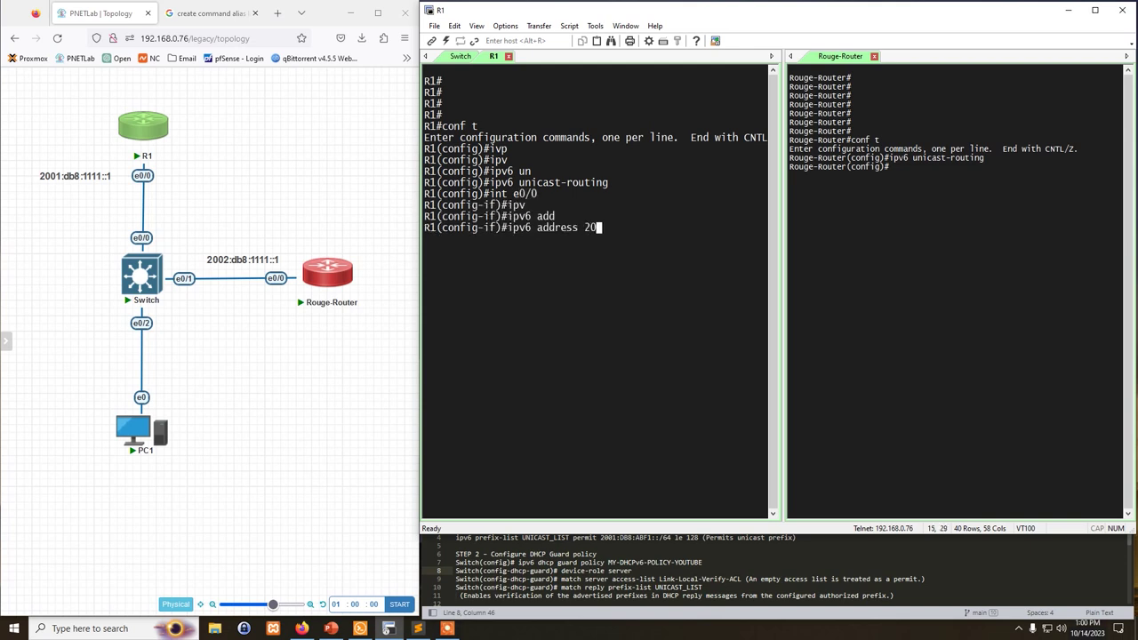
type("01:db")
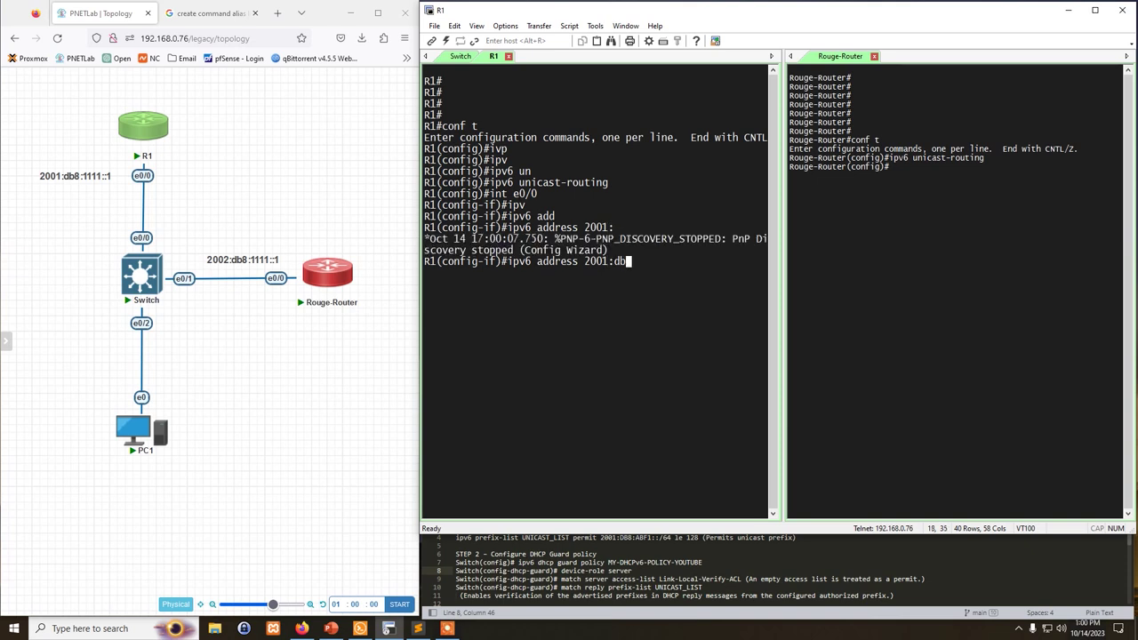
type("8")
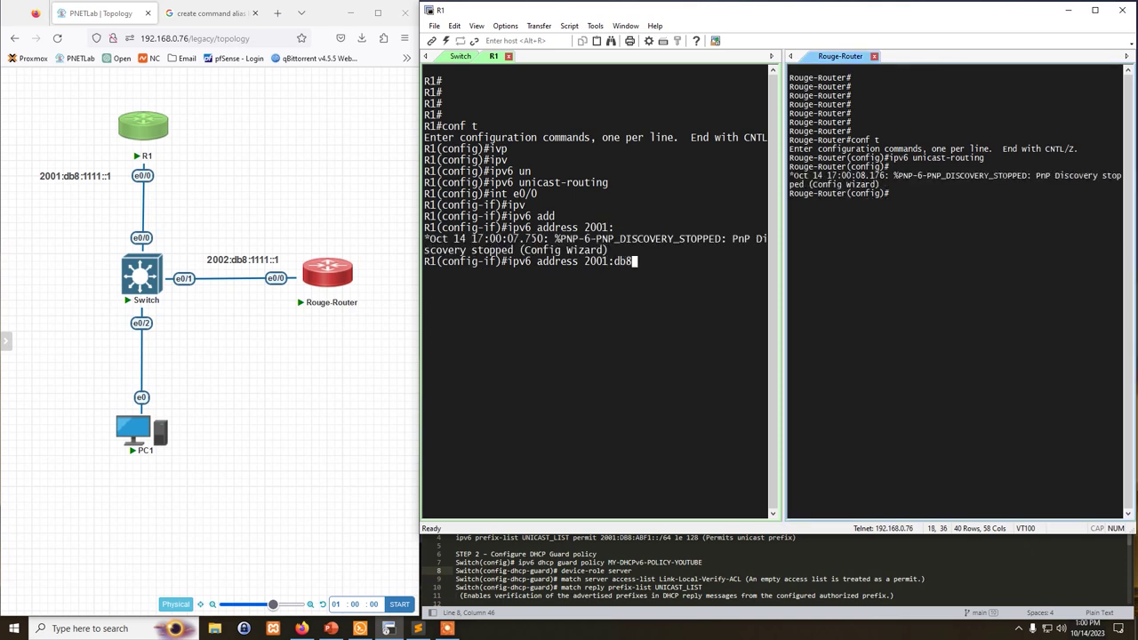
type(":1111::1/64")
key("Return")
Bring R1's e0/0 up with no shutdown and exit interface configuration
type("no sh")
key("Return")
type("ex")
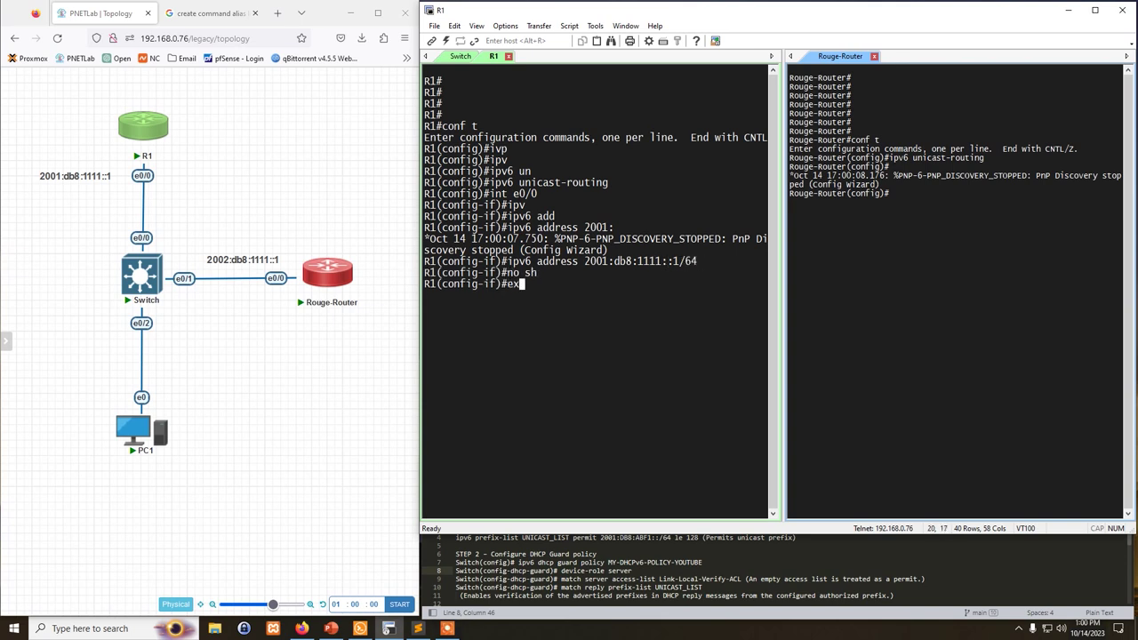
type("it")
key("Return")
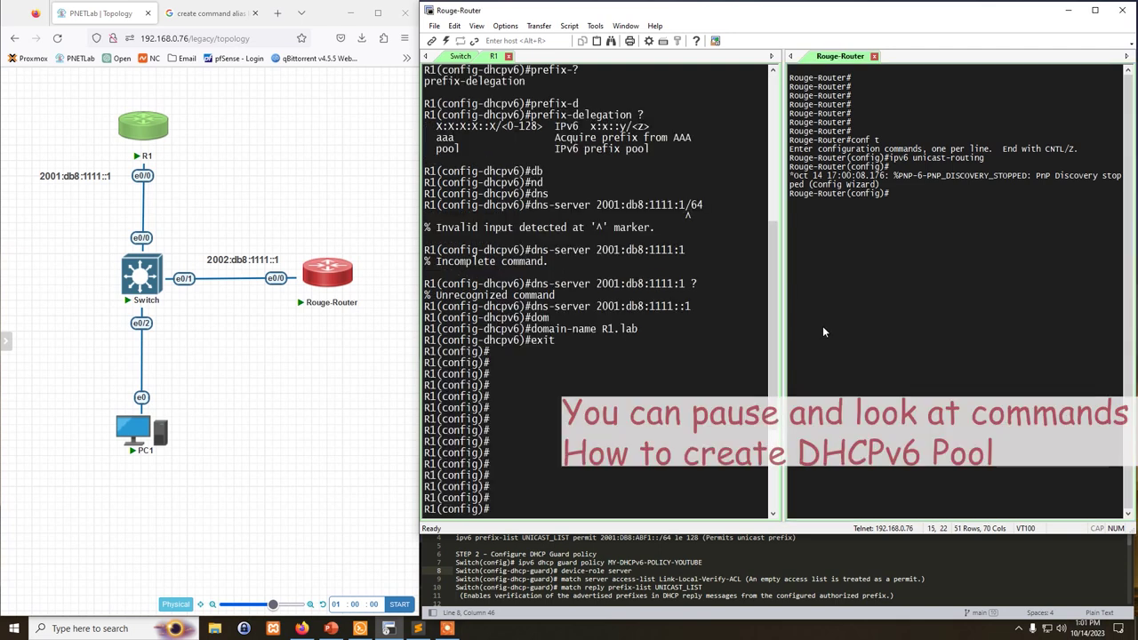
Assign IPv6 address 2002:db8:1111::1/64 to Rouge-Router's interface e0/0
type("int ")
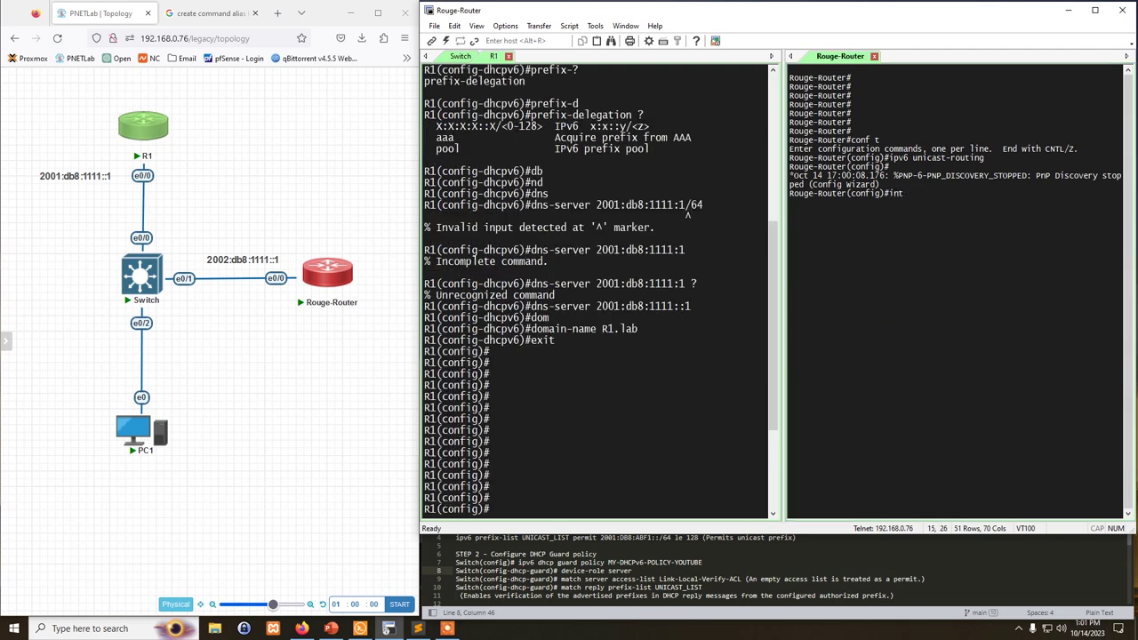
type("e0/0")
key("Return")
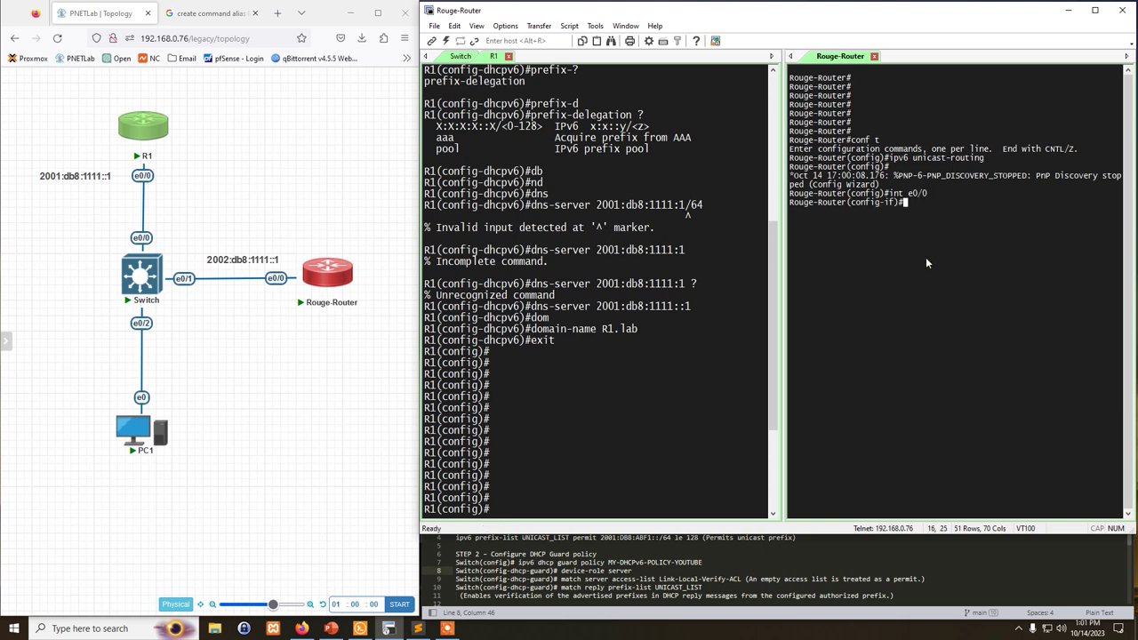
type("ipv")
key("Tab")
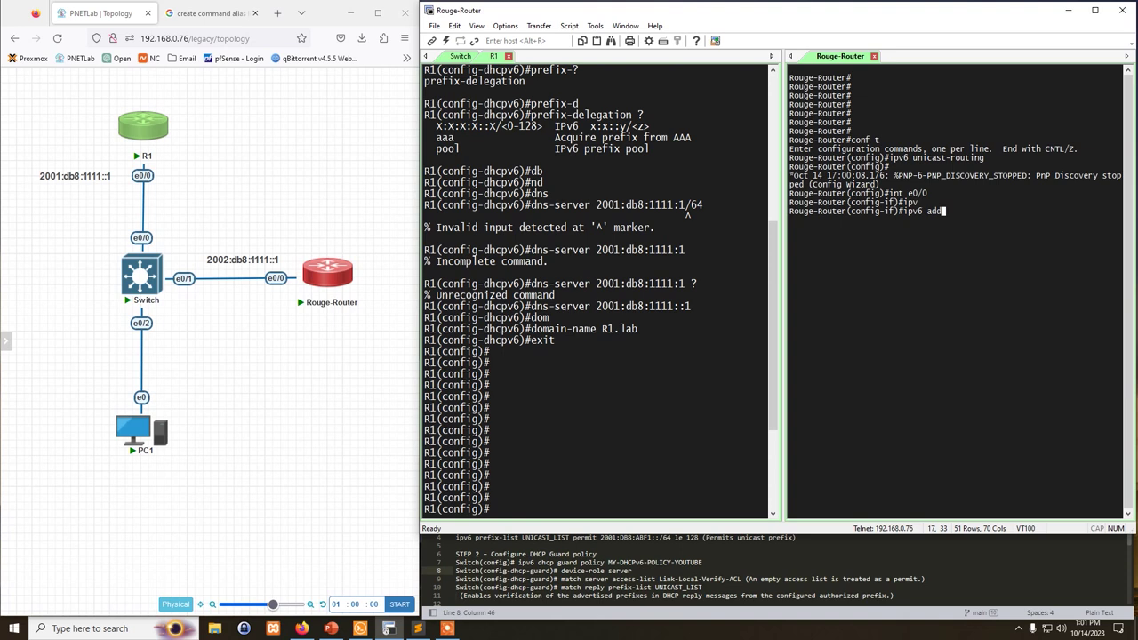
type("add")
key("Tab")
type("20")
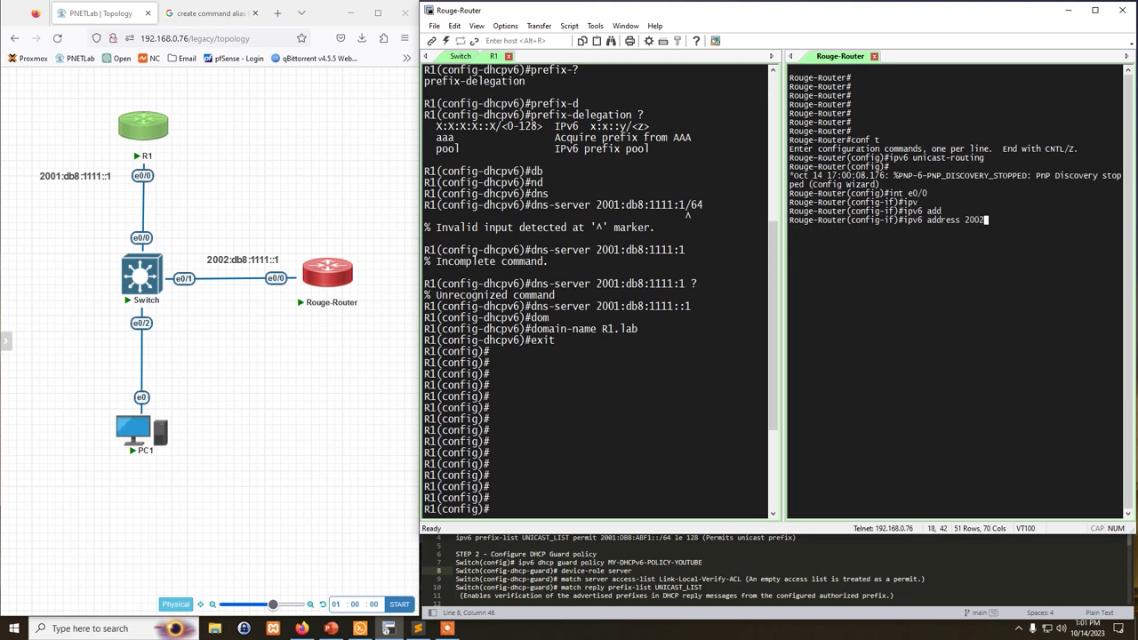
type("02:db8:1112")
key("BackSpace")
type("1::1/64")
key("Return")
Enable Rouge-Router's e0/0 with no shutdown and return to global configuration
type("no sh")
key("Return")
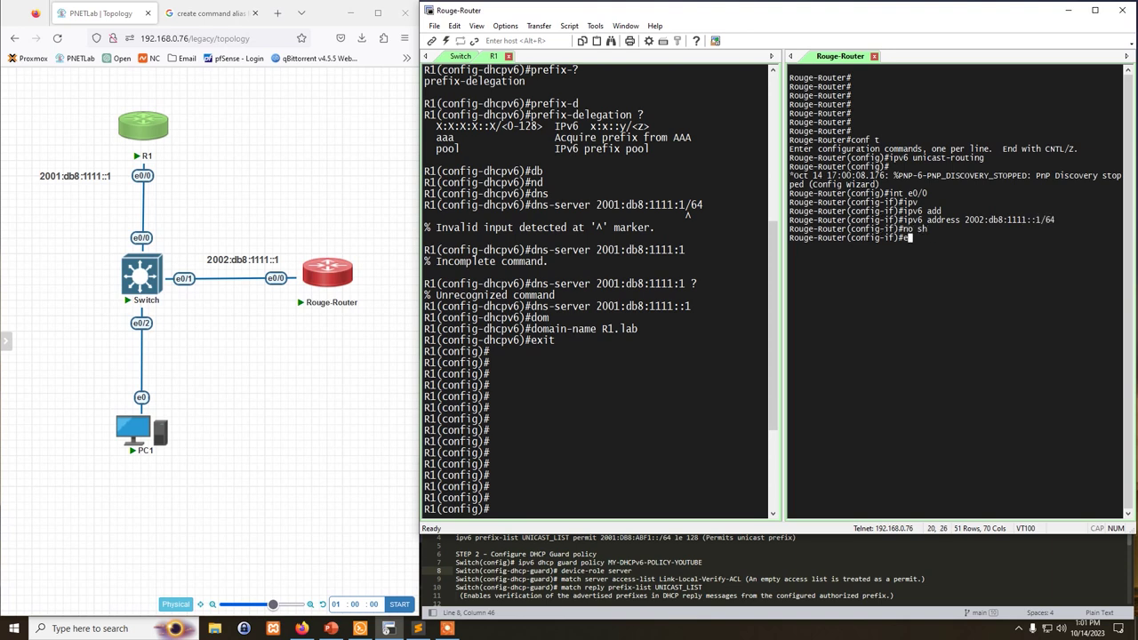
type("exit")
key("Return")
Create the DHCPv6 pool named Rouge on Rouge-Router using R1's copied pool command
scroll(618, 373, "up", 7)
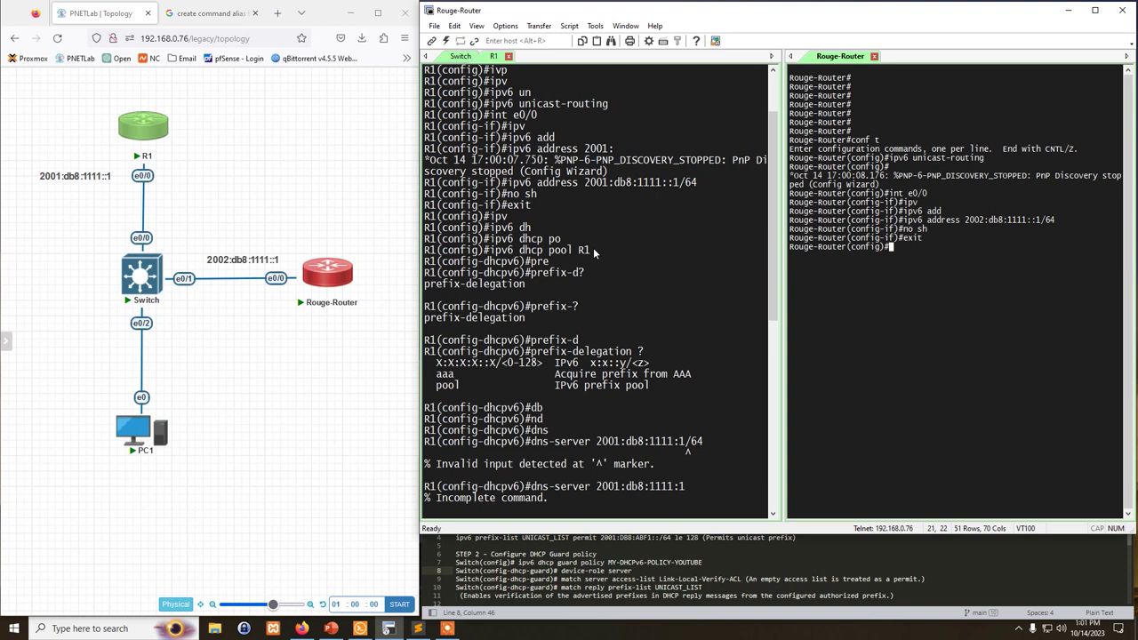
left_click(593, 247)
left_click_drag(573, 249, 488, 251)
right_click(497, 240)
left_click(524, 247)
left_click(1017, 304)
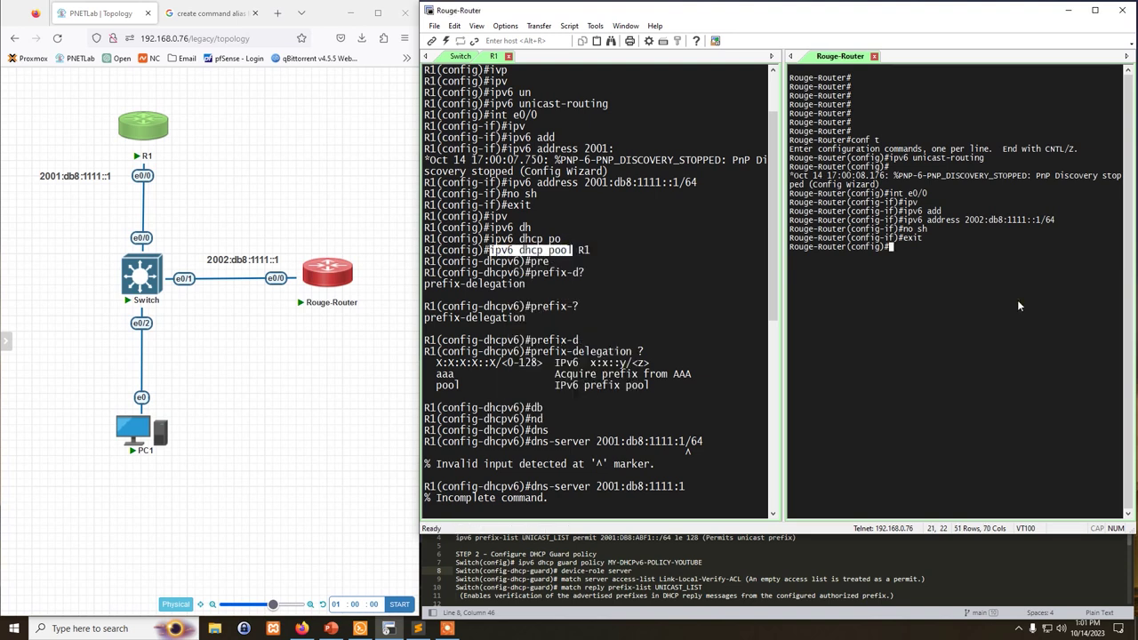
key("shift+Insert")
type("Rouge")
key("Return")
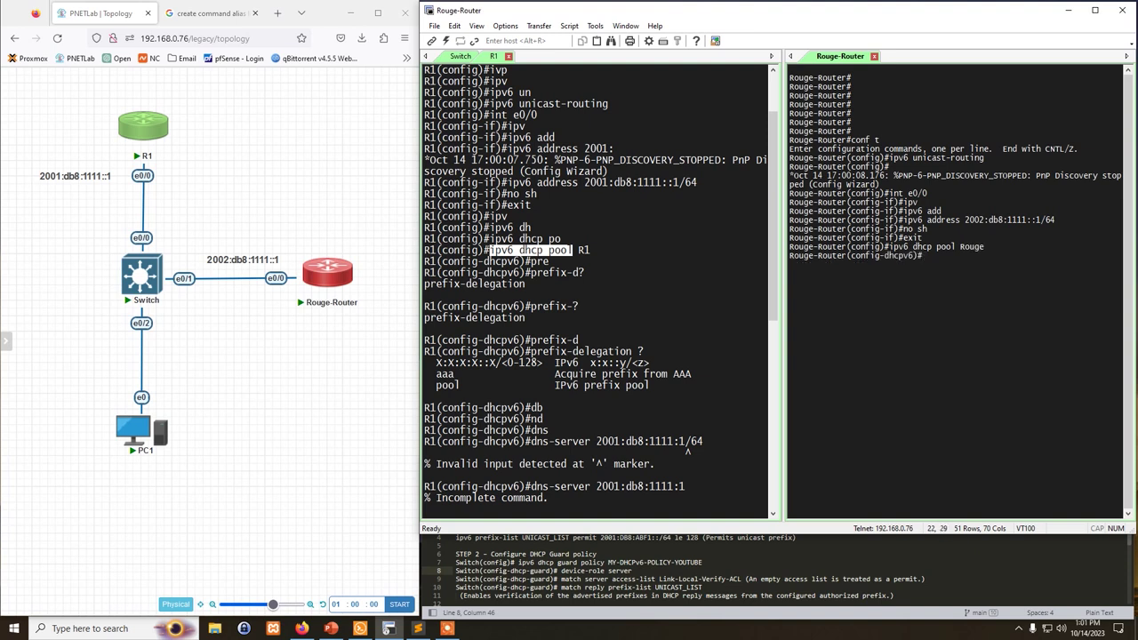
Set the Rouge pool's DNS server to 2002:db8:1111::1
type("dn")
key("Tab")
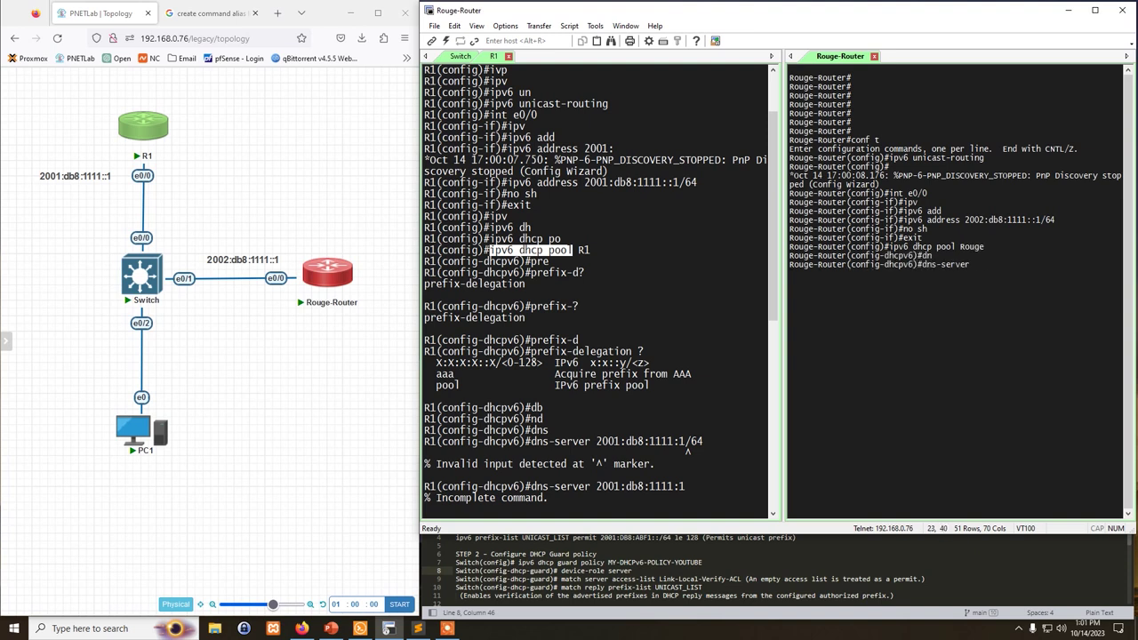
type("2002:db8:1111::1")
key("Return")
Set the Rouge pool's domain name to Rouge.lab and exit the pool
type("dom")
key("Tab")
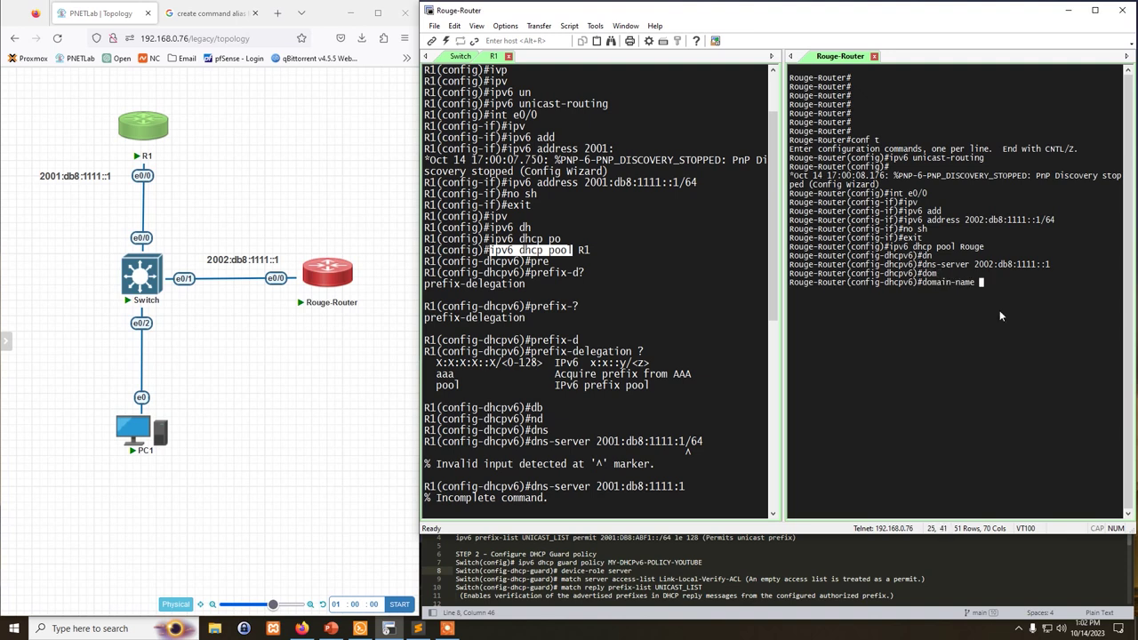
left_click(597, 457)
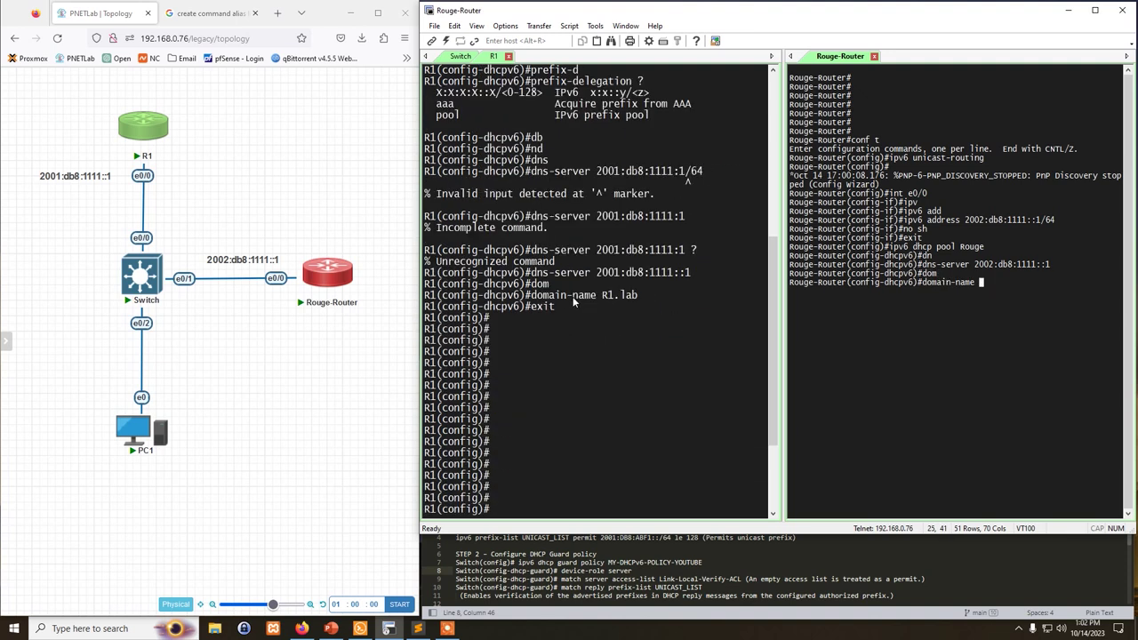
left_click_drag(602, 294, 624, 295)
left_click(1023, 293)
type("Rouge.lab")
key("Return")
type("exit")
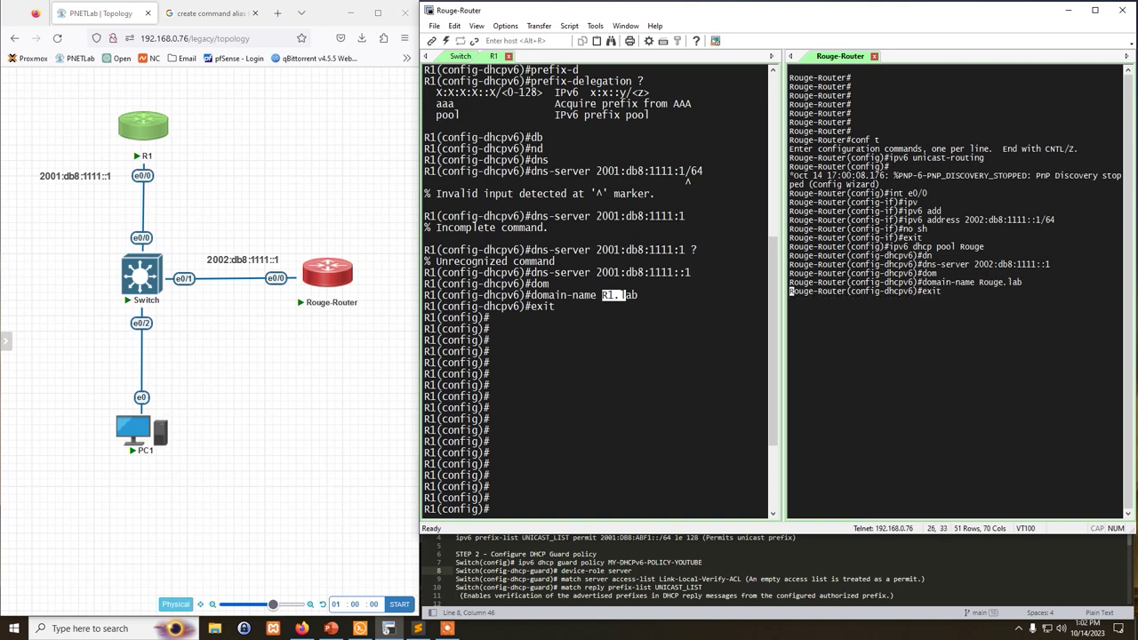
key("Return")
On R1's e0/0, enter an ipv6 dhcp command naming pool R1
left_click(713, 366)
type("i")
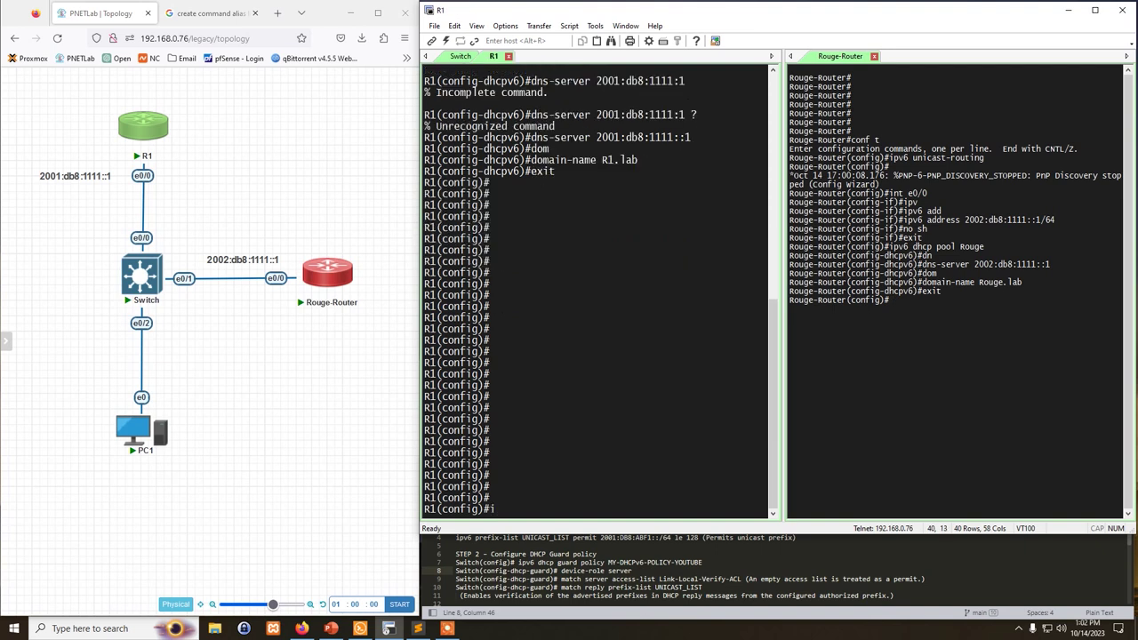
type("nt e0/0")
key("Return")
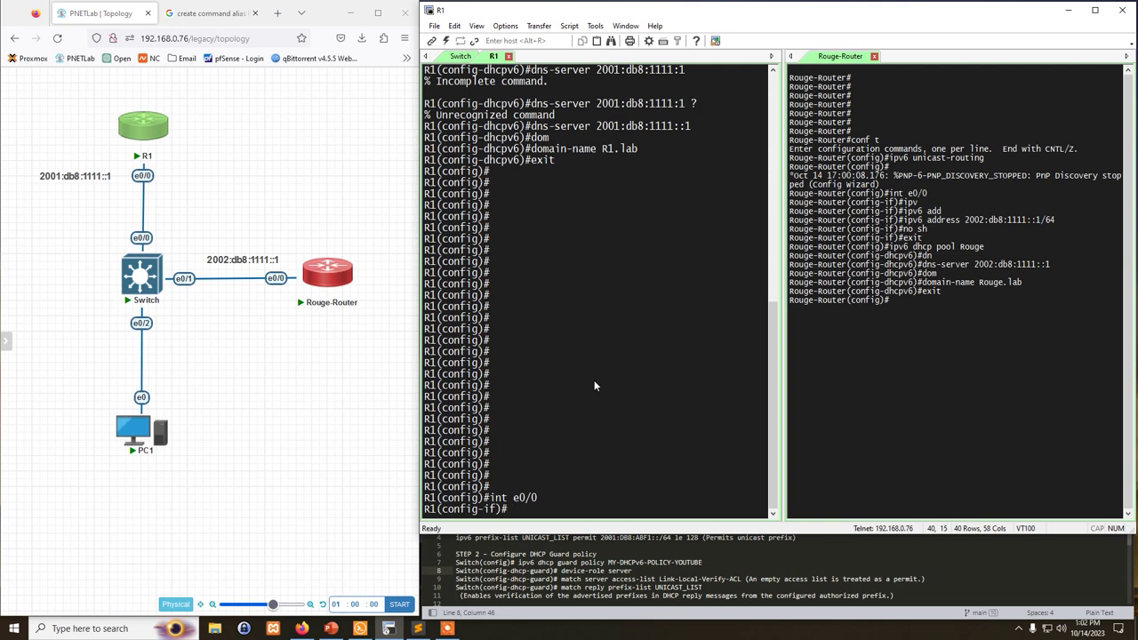
type("ipv")
key("Tab")
type("dh")
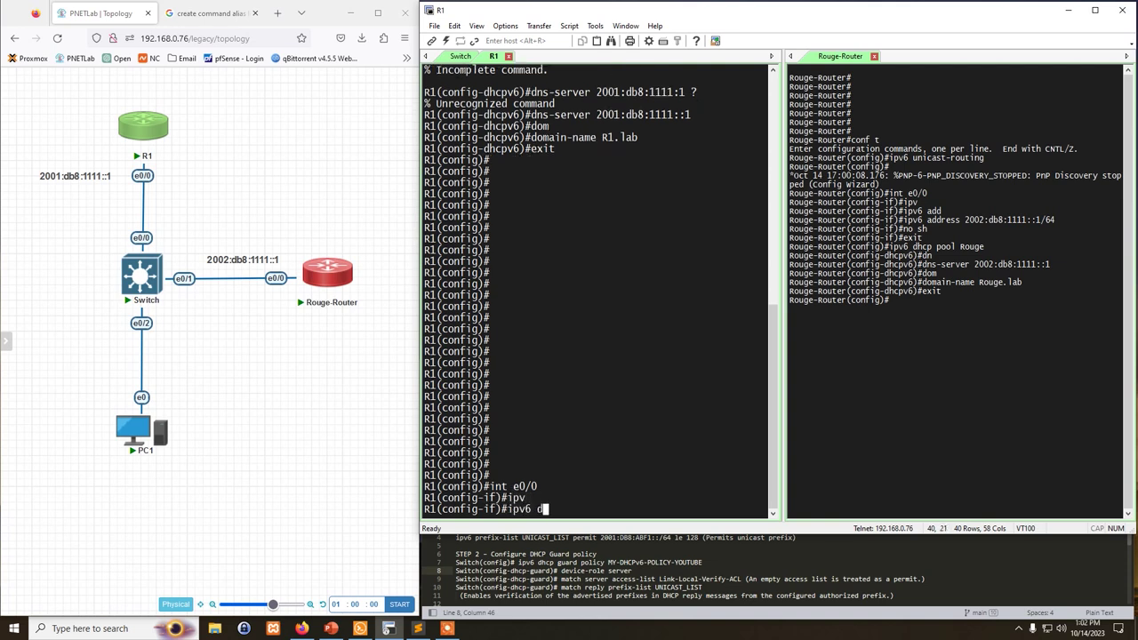
key("Tab")
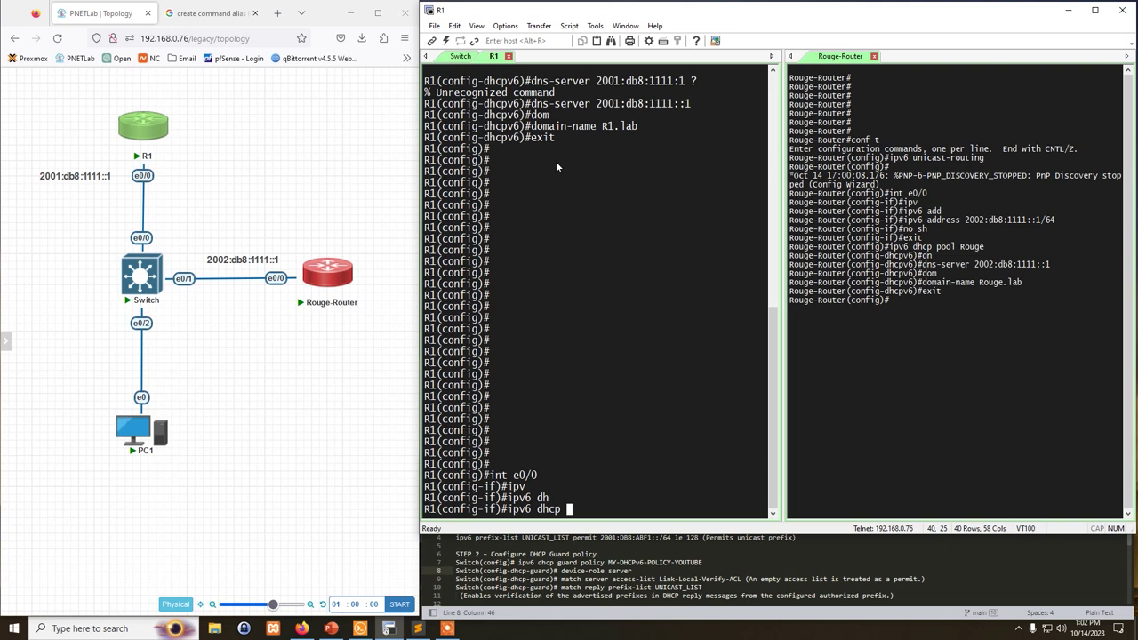
scroll(605, 160, "up", 11)
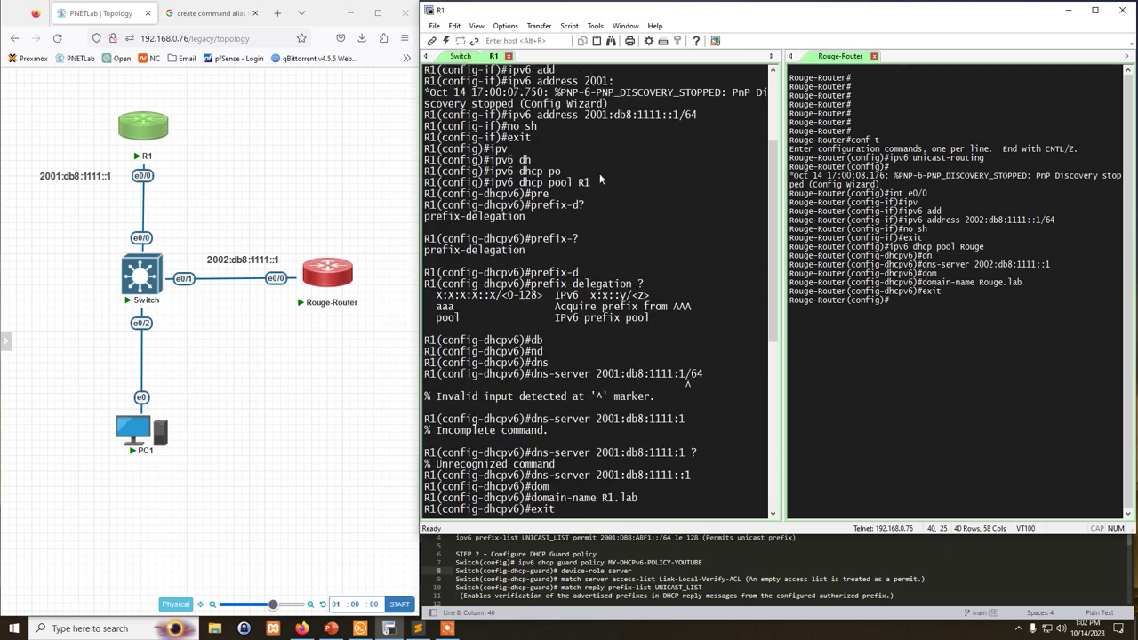
type("R1(config-if)#ipv6 dhcp R")
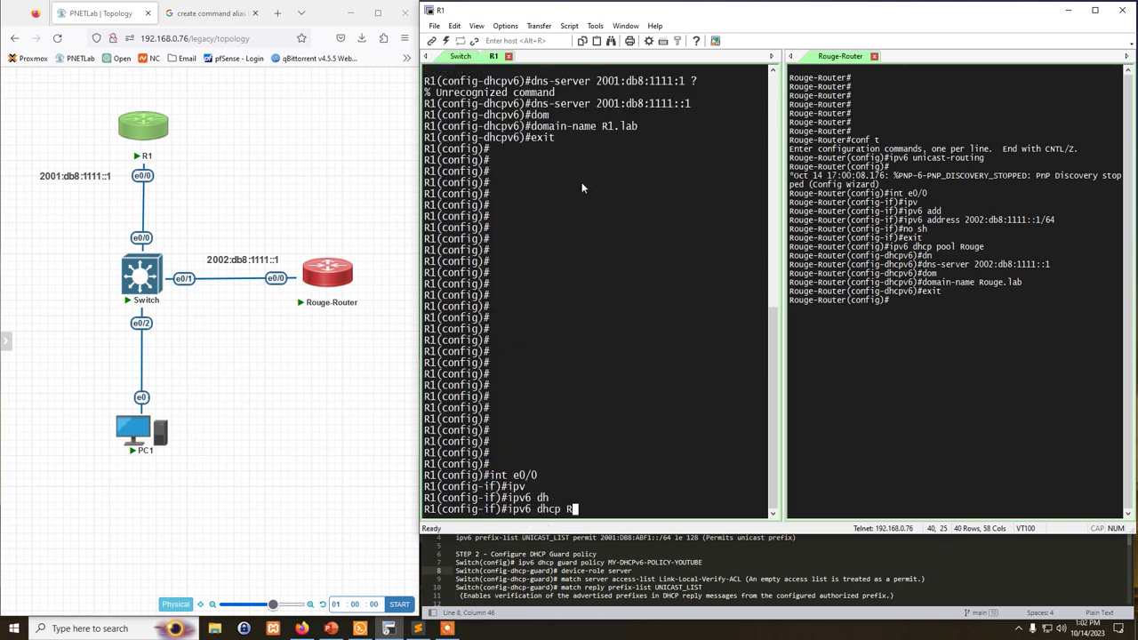
type("1")
key("Return")
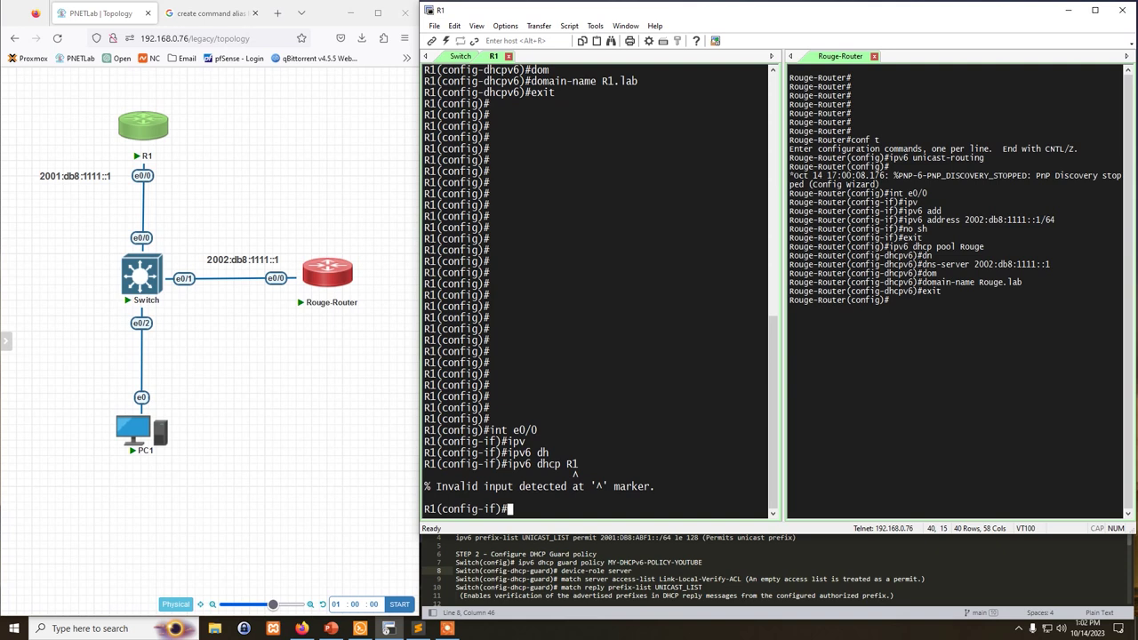
Correct it to ipv6 dhcp server R1 and exit R1's interface
key("Up")
key("Left")
key("Left")
type("server")
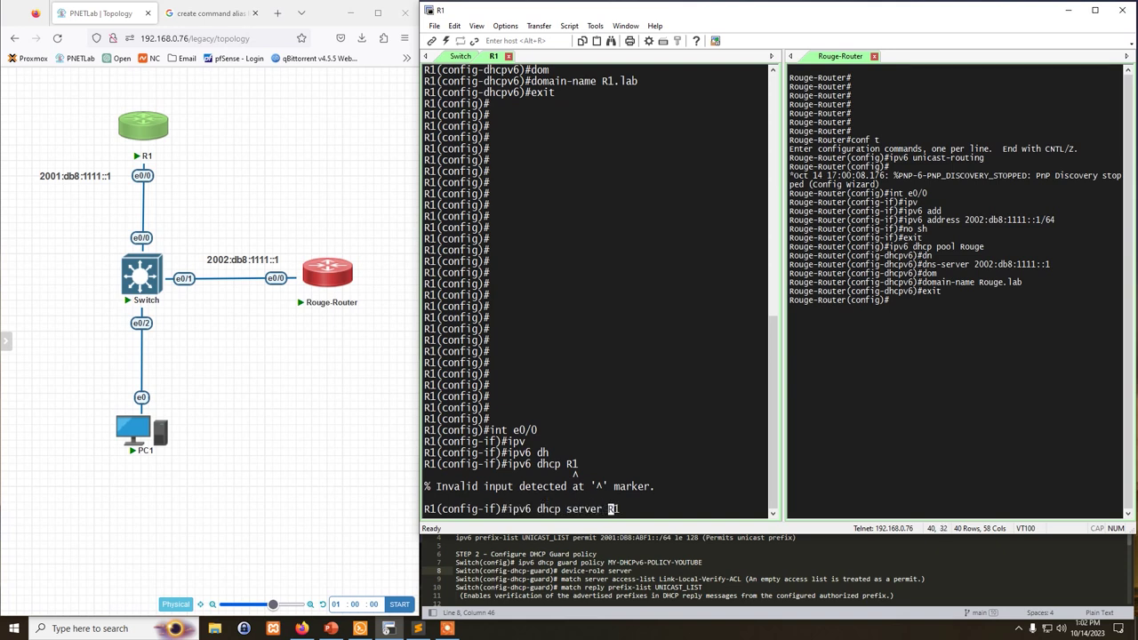
key("Return")
type("exit")
key("Return")
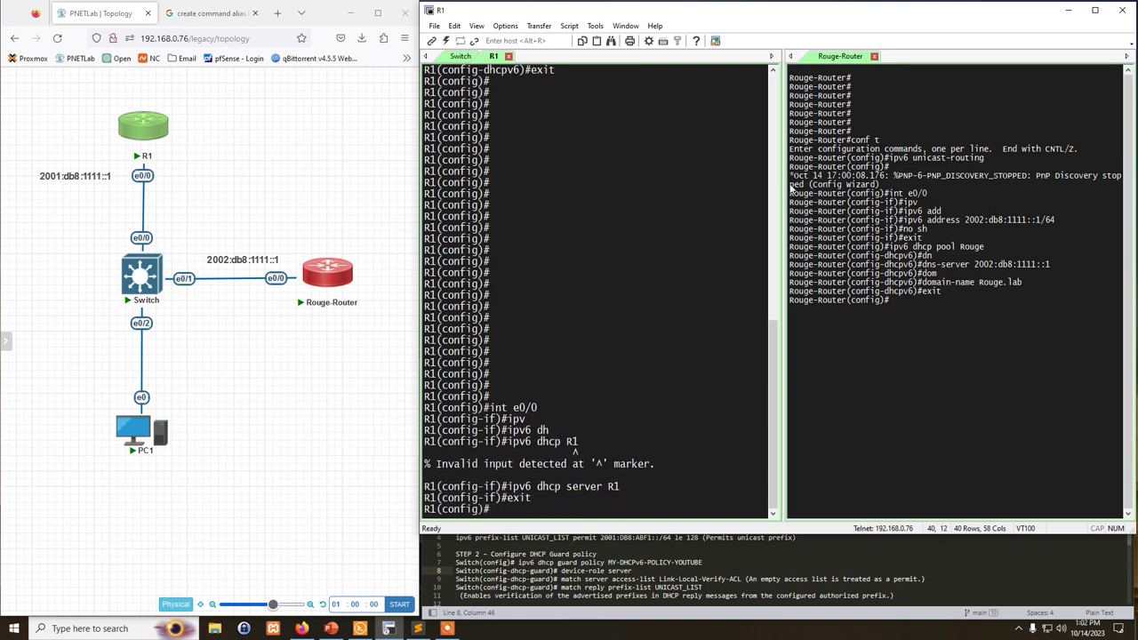
On Rouge-Router's e0/0, begin the ipv6 dhcp server command
left_click(976, 284)
type("int e0/0")
key("Return")
type("ipv")
key("Tab")
type("dh")
key("Tab")
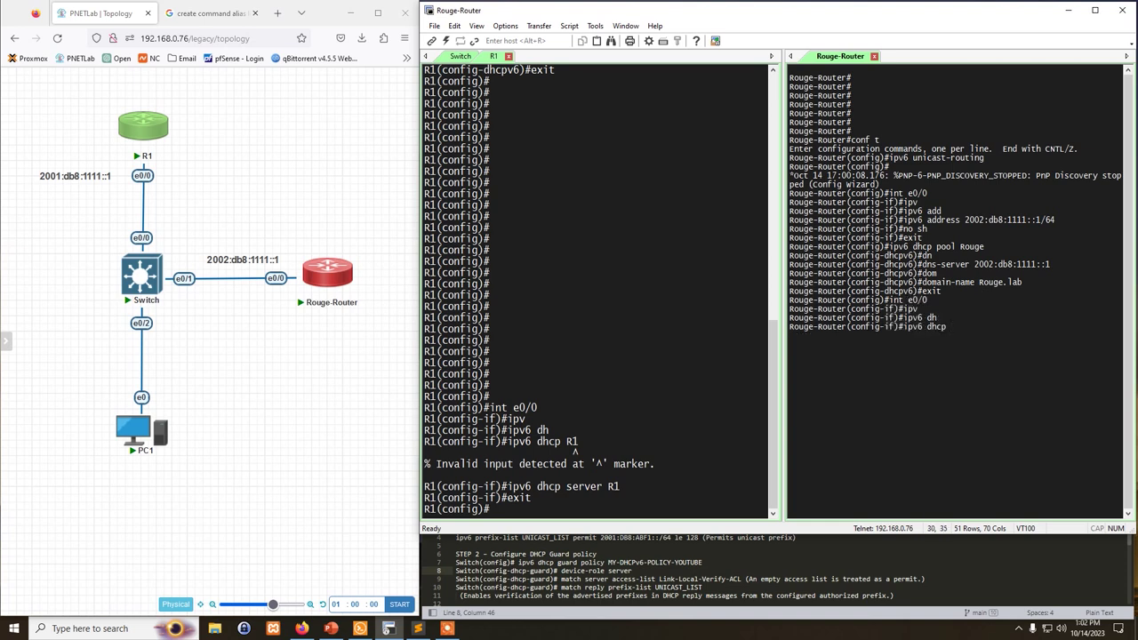
type("s")
key("Tab")
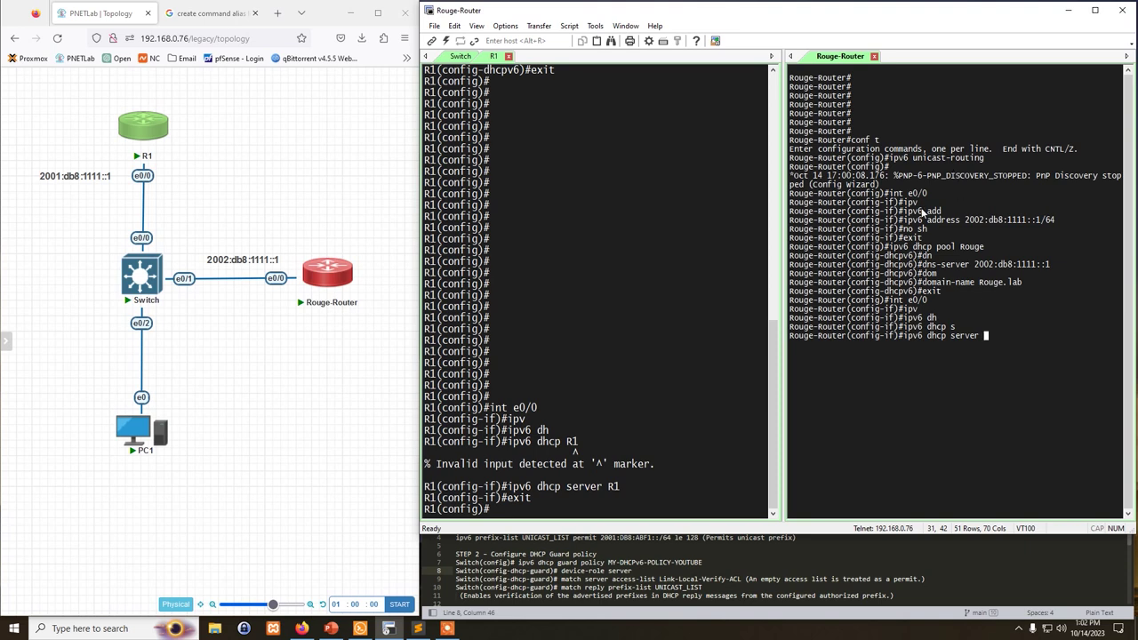
Finish the command with pool Rouge and return to global configuration
left_click_drag(986, 249, 961, 250)
right_click(963, 250)
key("Return")
type("exit")
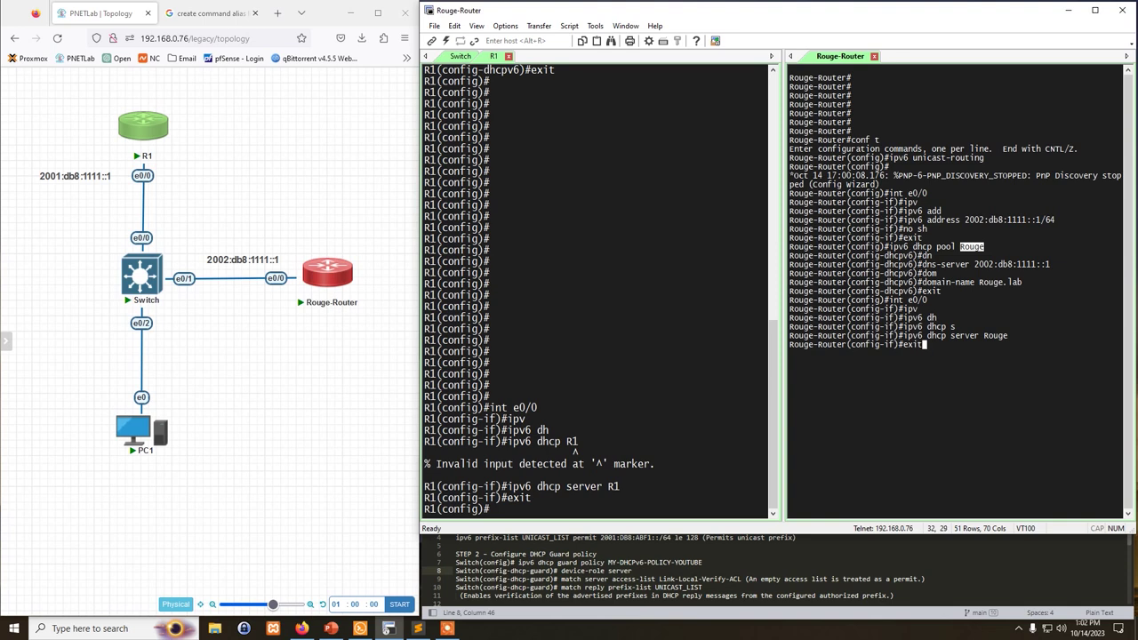
key("Return")
mouse_move(348, 283)
mouse_move(143, 151)
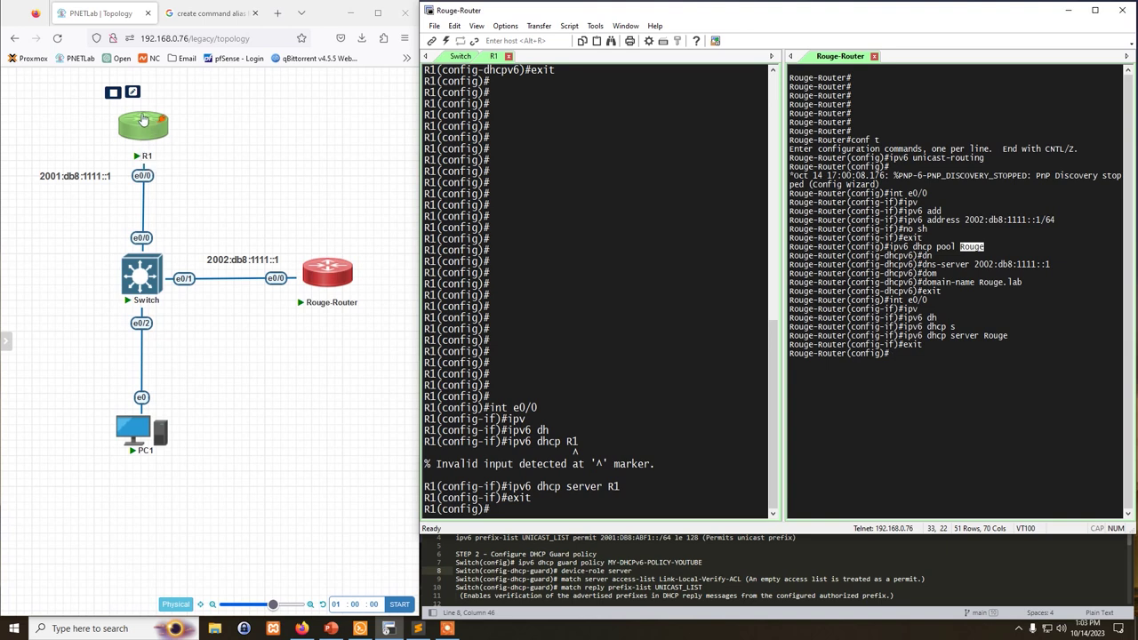
Capture on R1's first interface in Wireshark and select the ICMPv6 Router Advertisement to ff02::1
right_click(136, 140)
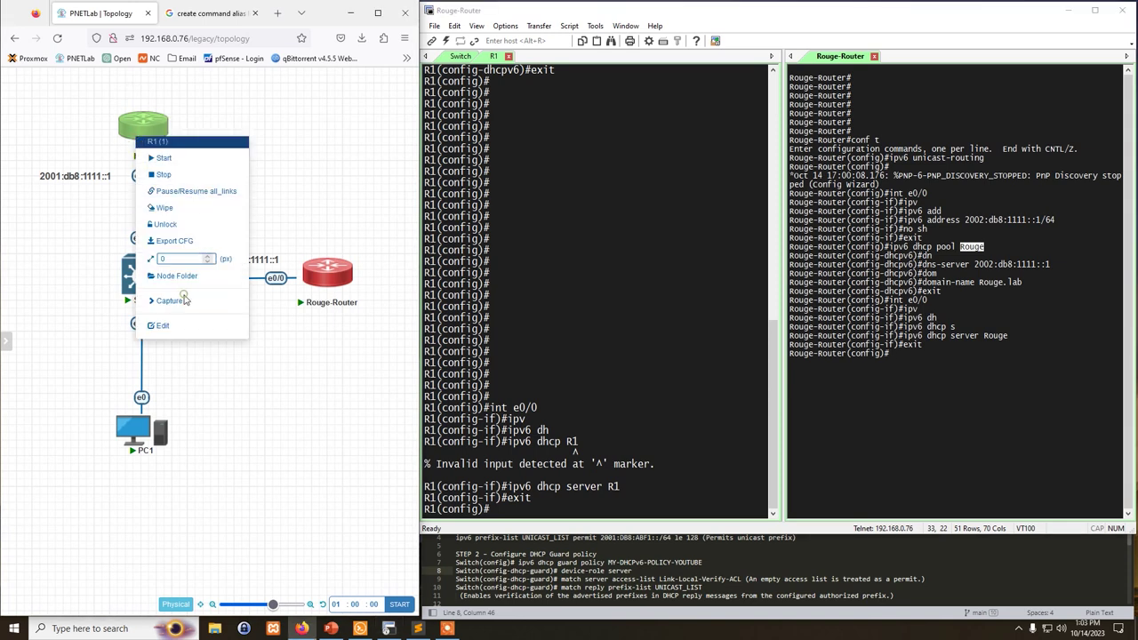
mouse_move(231, 305)
left_click(266, 142)
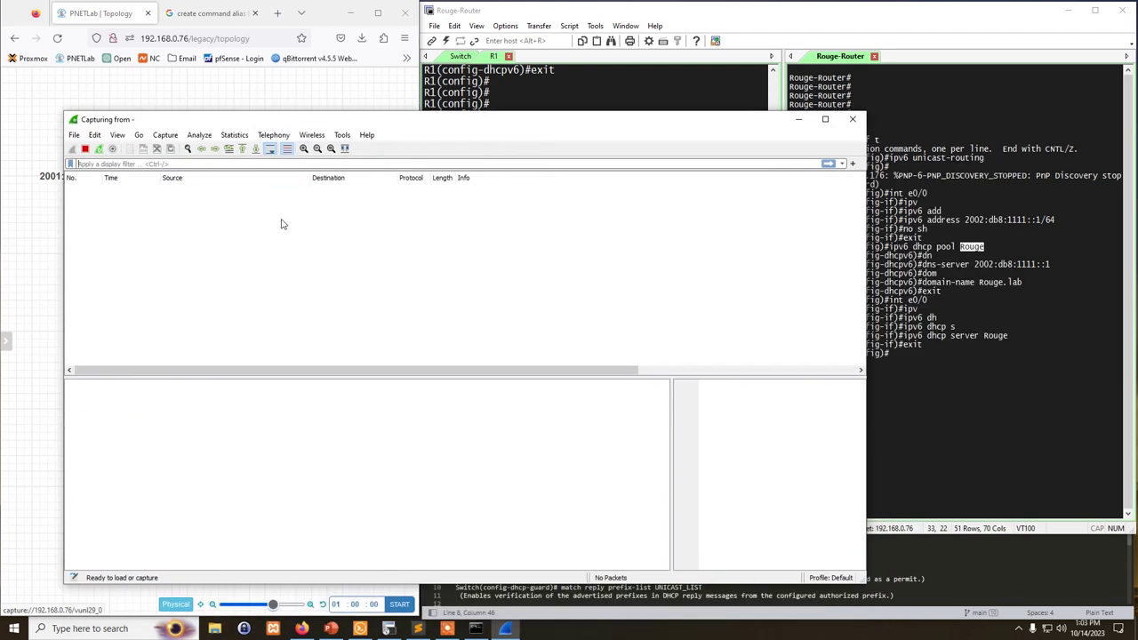
left_click(313, 230)
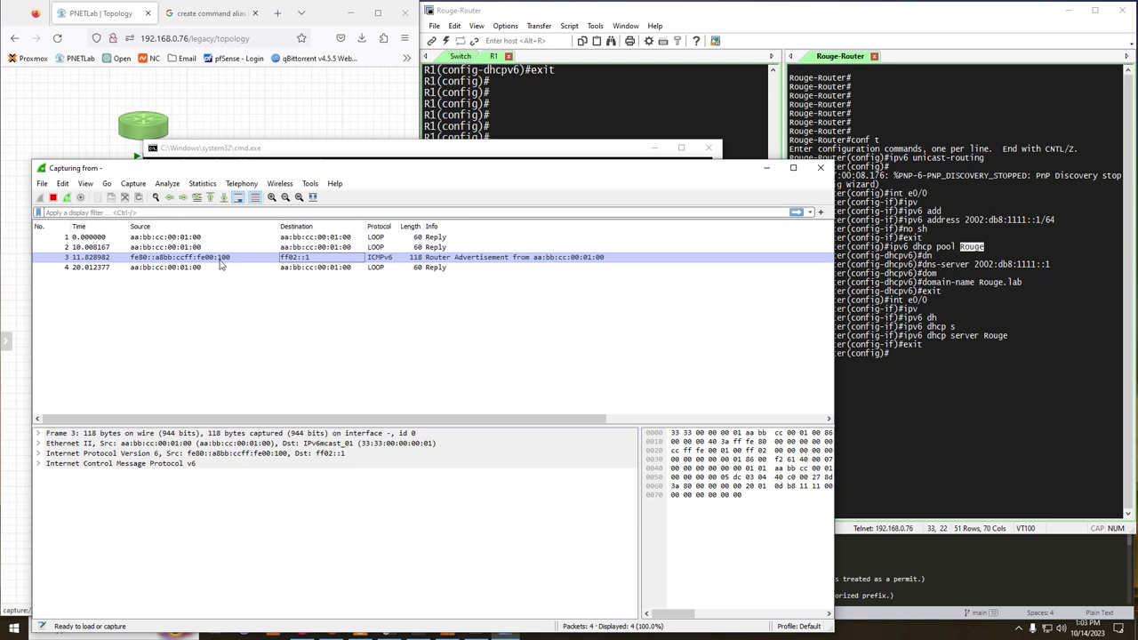
Leave configuration mode on R1 and run show ipv6 interface e0/0
left_click(633, 109)
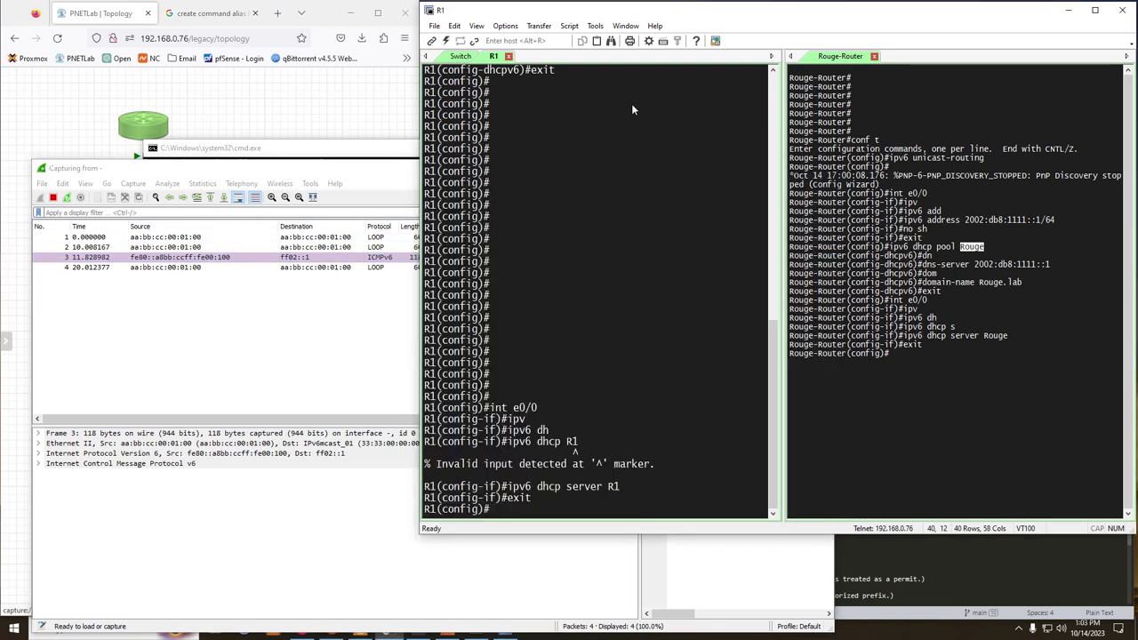
type("end")
key("Return")
type("sh ipv")
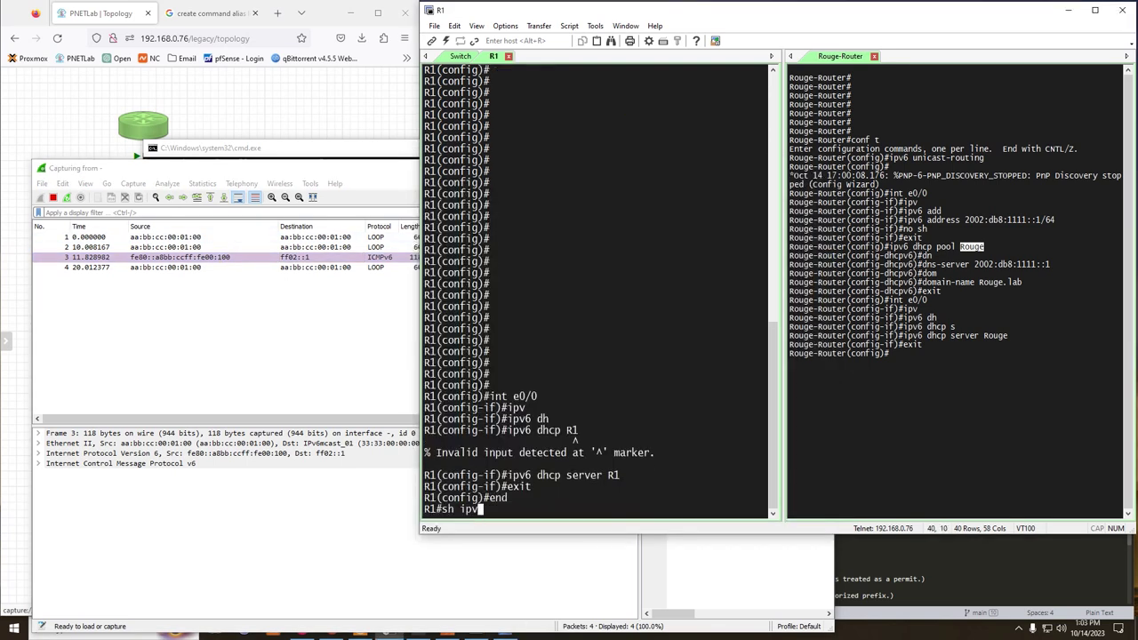
key("Tab")
type("6 int")
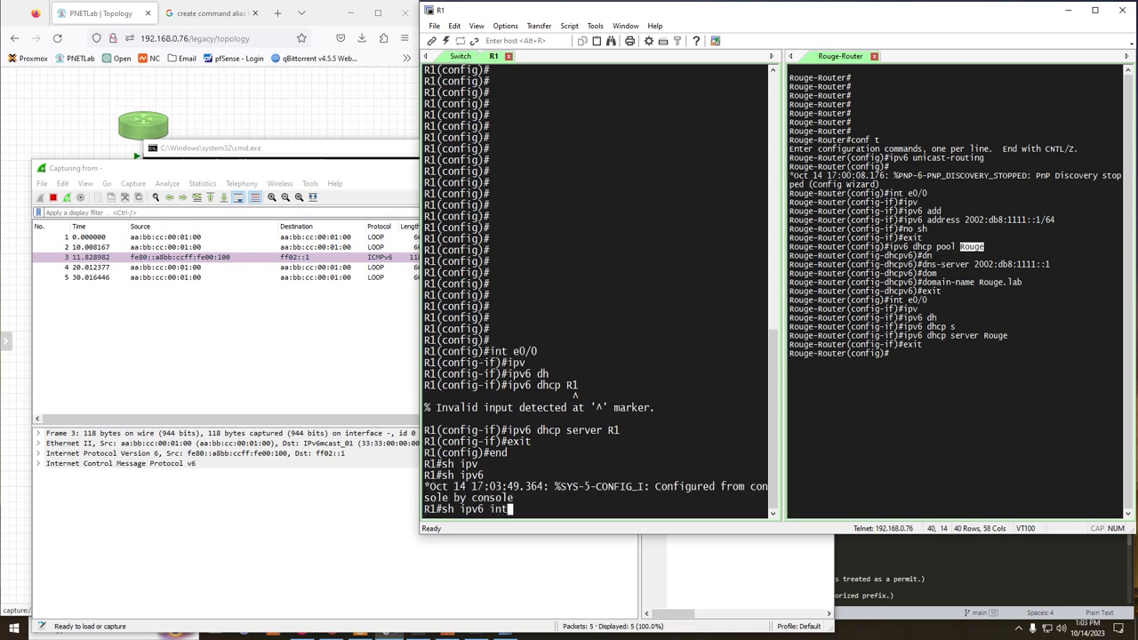
type(" e0/0")
key("Return")
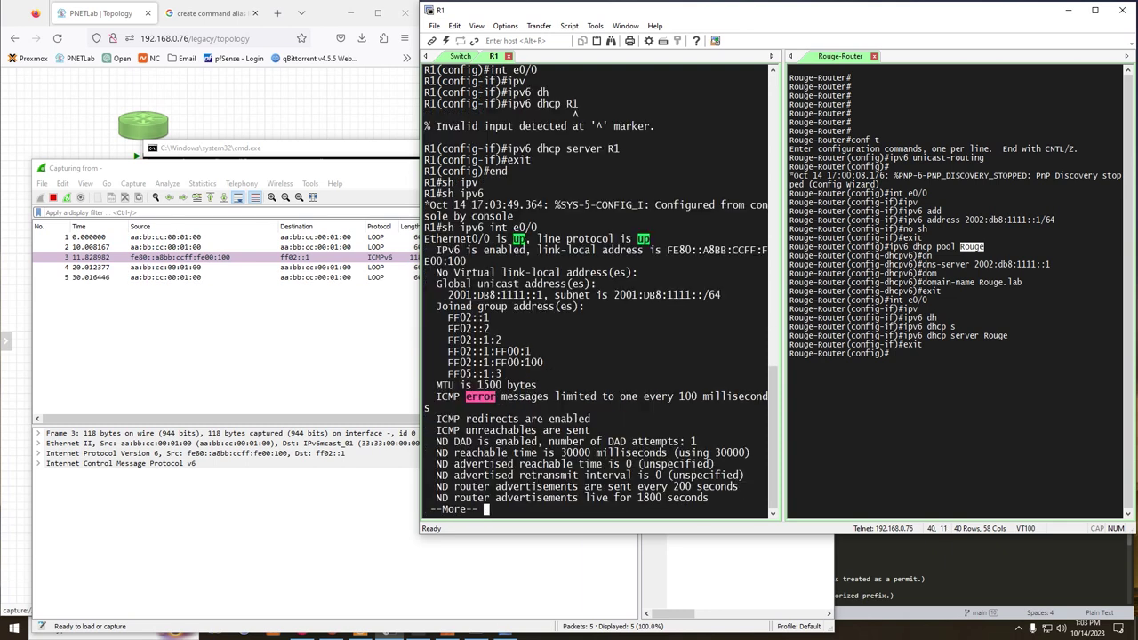
left_click_drag(494, 266, 454, 252)
Close Wireshark without saving and select R1's link-local address FE80::A8BB:CCFF:FE00:100
left_click(388, 179)
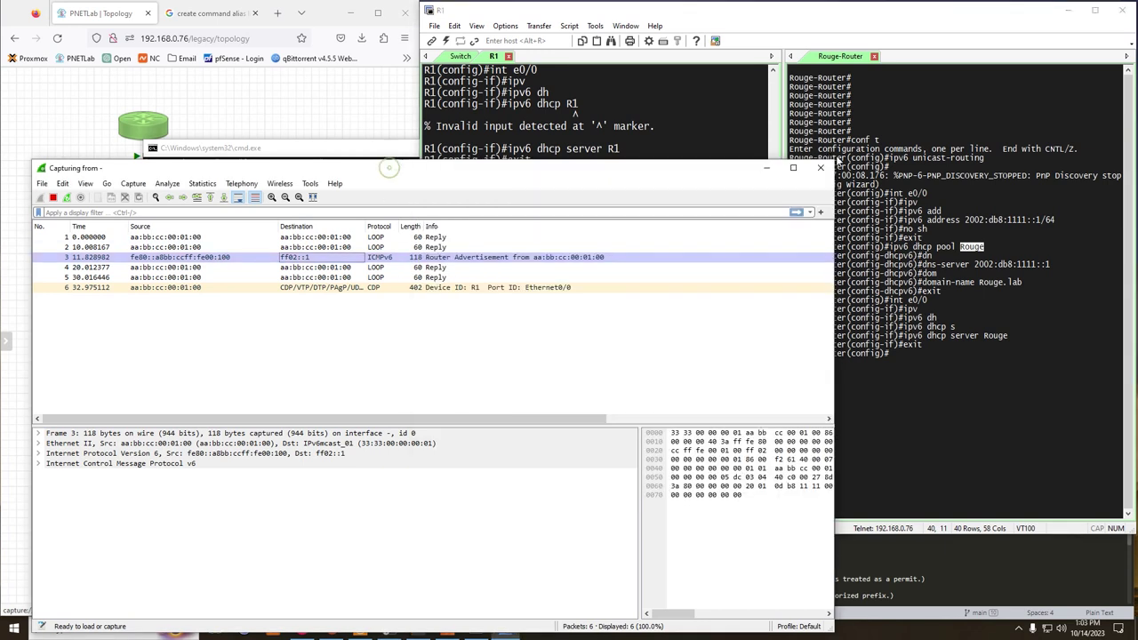
left_click(829, 168)
left_click(613, 326)
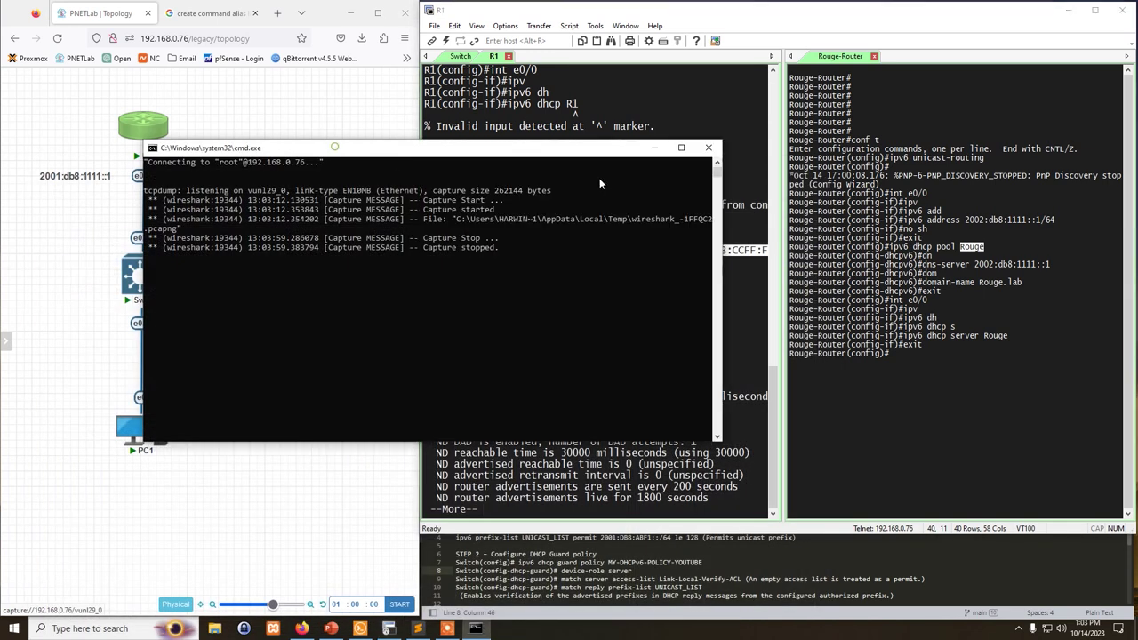
left_click(706, 144)
left_click_drag(400, 193, 233, 193)
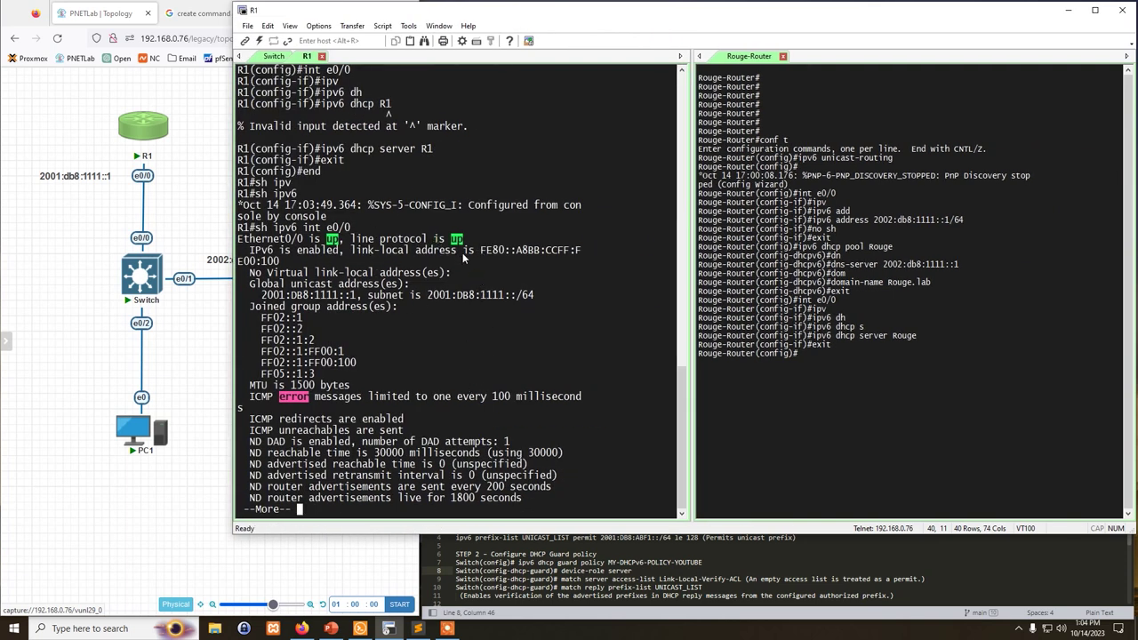
left_click_drag(478, 250, 376, 258)
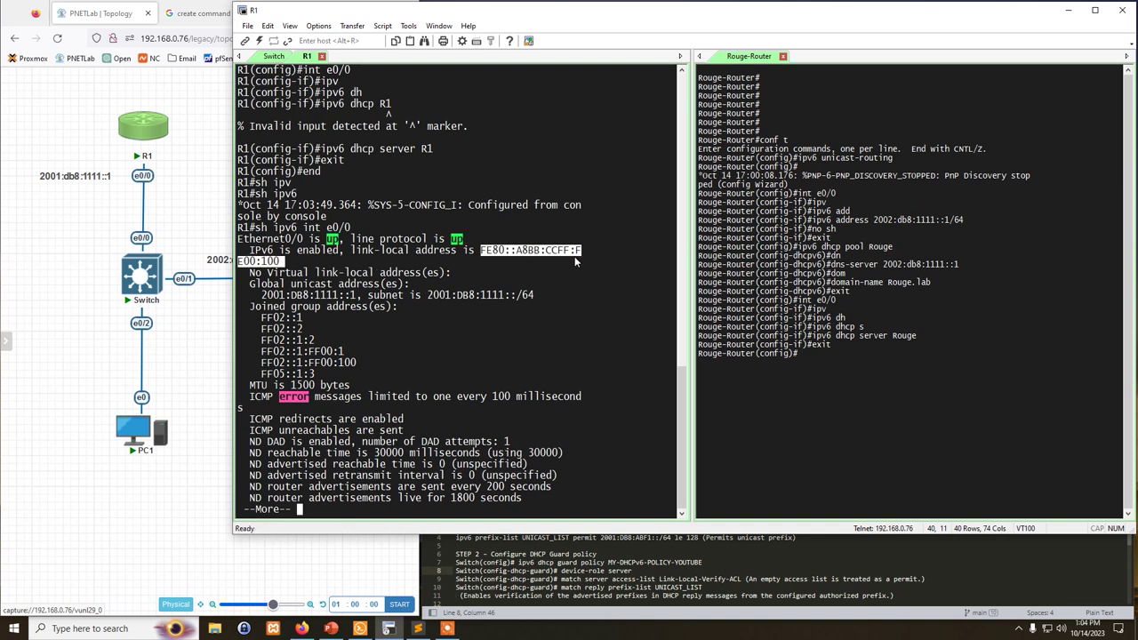
Show the Rouge-Router session alone and shift the terminal to reveal the topology
left_click_drag(753, 56, 346, 56)
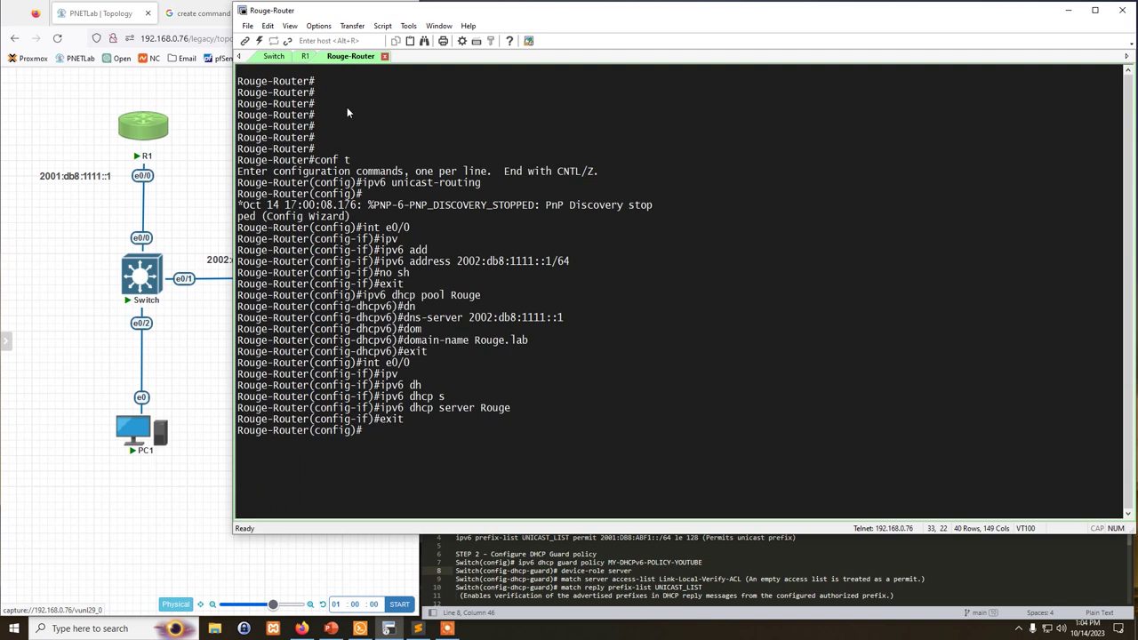
left_click_drag(400, 15, 564, 15)
left_click_drag(81, 175, 100, 175)
mouse_move(140, 283)
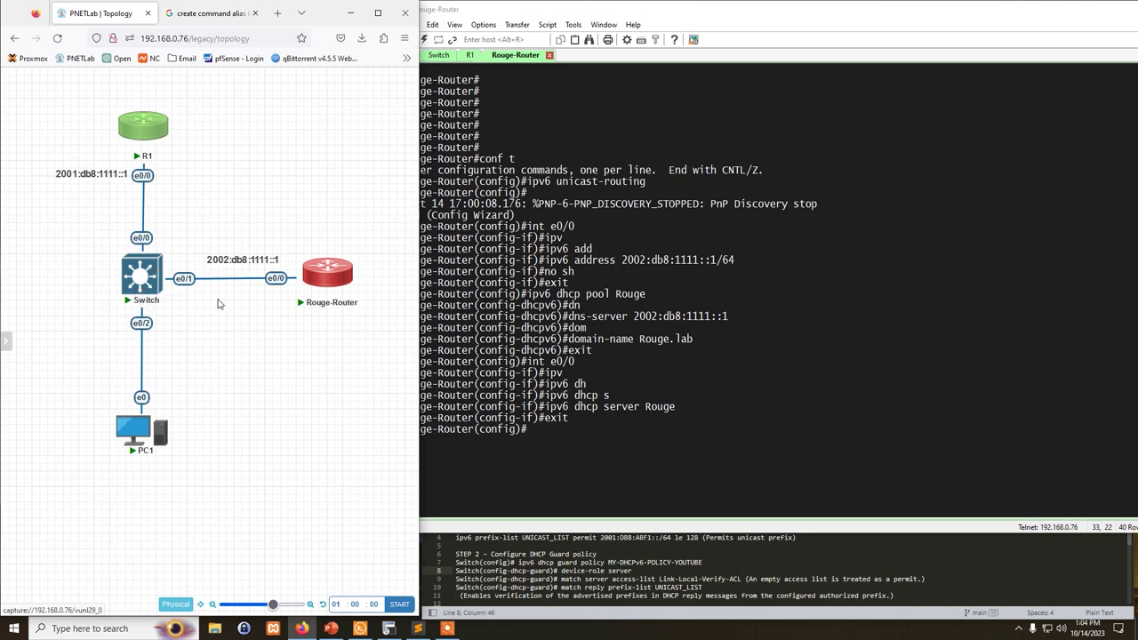
Switch SecureCRT to the Switch session and enlarge the notes window to show the whole file
left_click(591, 580)
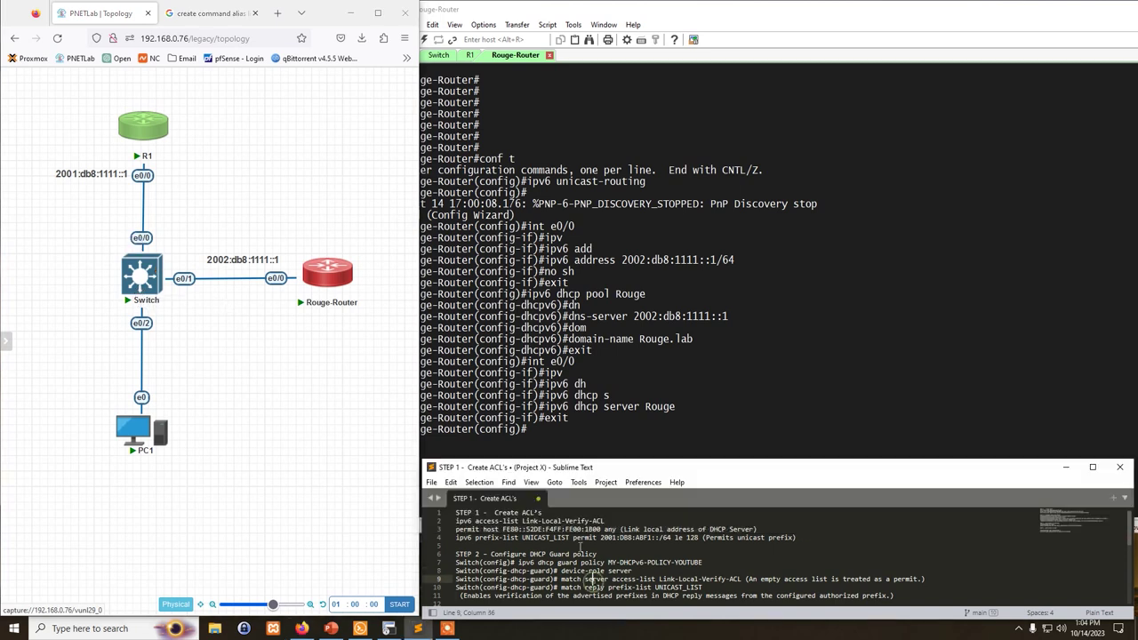
left_click(611, 433)
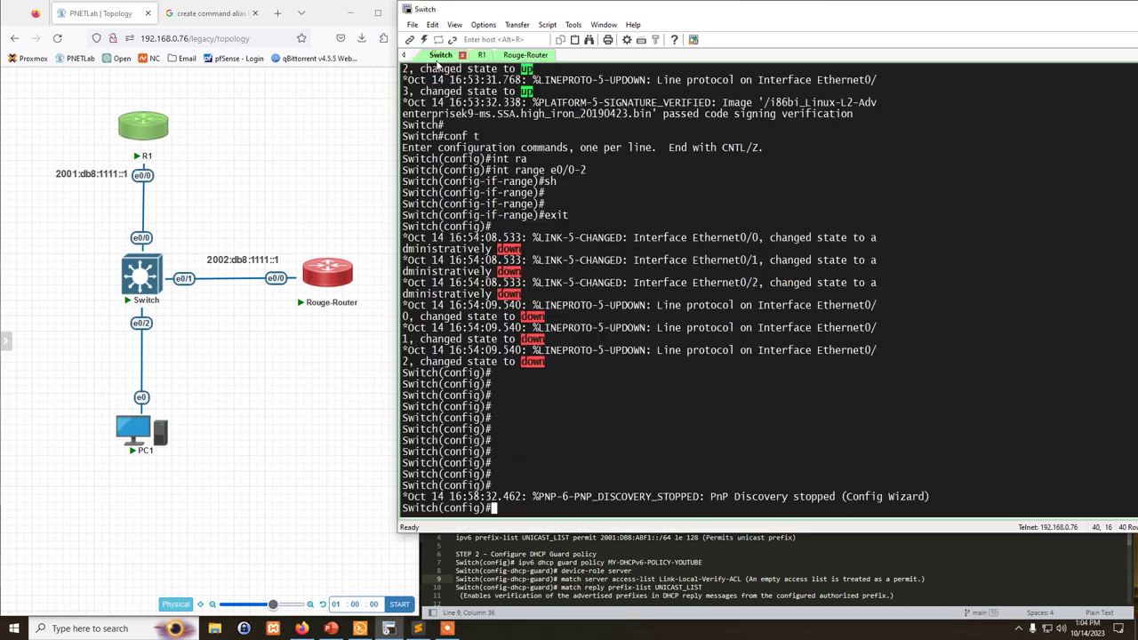
left_click(438, 54)
mouse_move(397, 11)
left_mouse_down()
mouse_move(427, 12)
mouse_move(417, 11)
left_mouse_up()
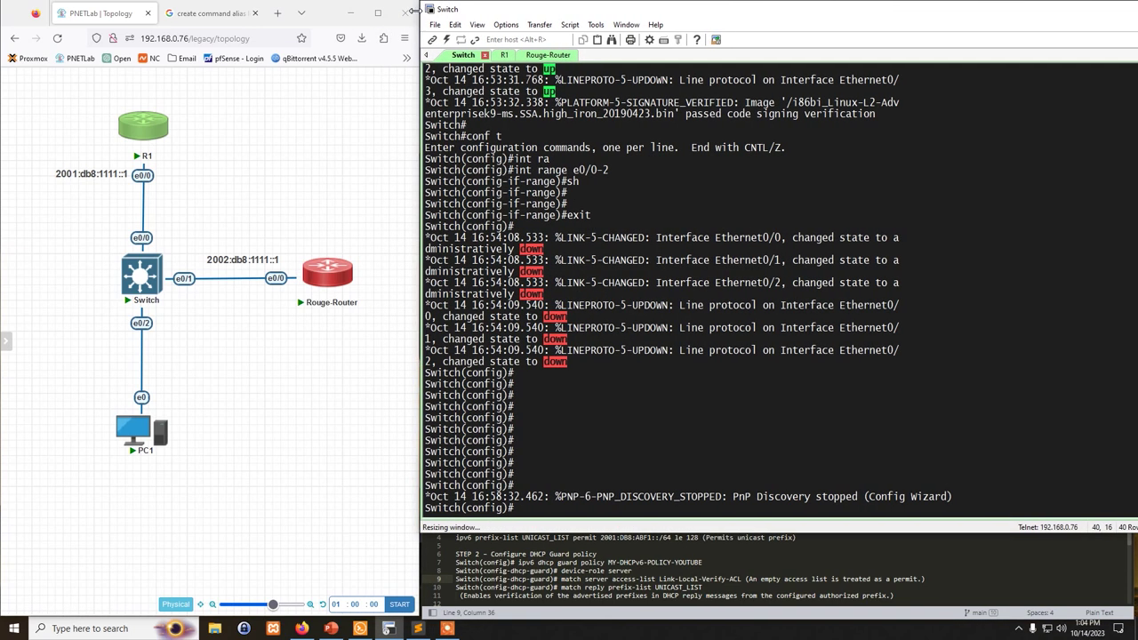
left_click(731, 553)
left_click_drag(615, 460, 613, 43)
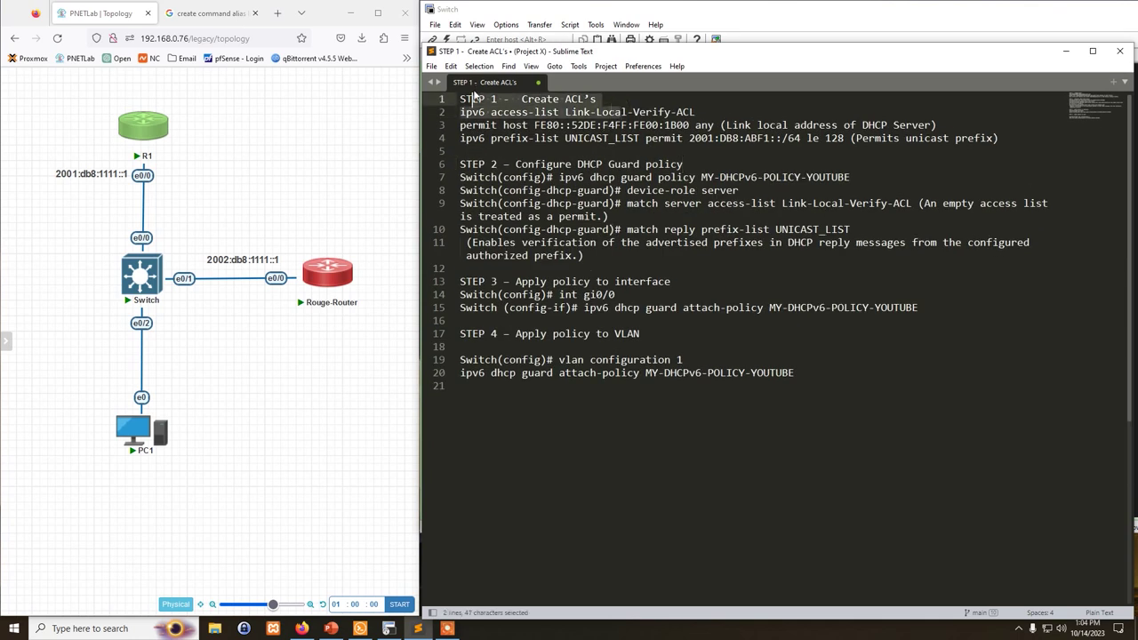
Copy the 'ipv6 access-list Link-Local-Verify-ACL' line from the notes
left_click_drag(598, 96, 502, 99)
left_click_drag(682, 164, 515, 165)
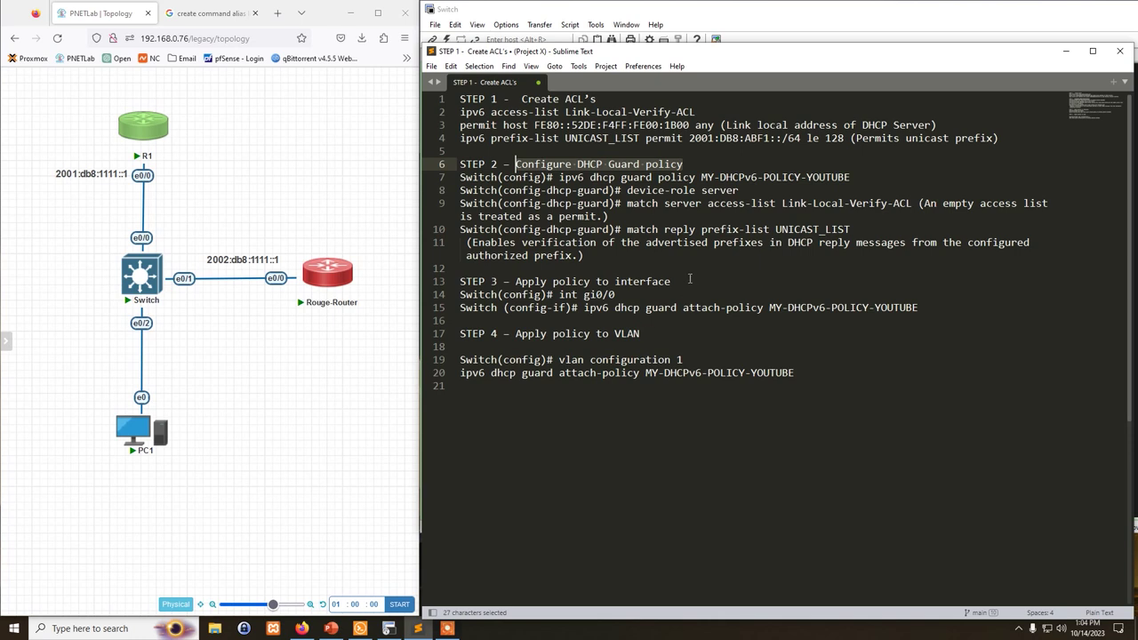
left_click_drag(688, 281, 457, 282)
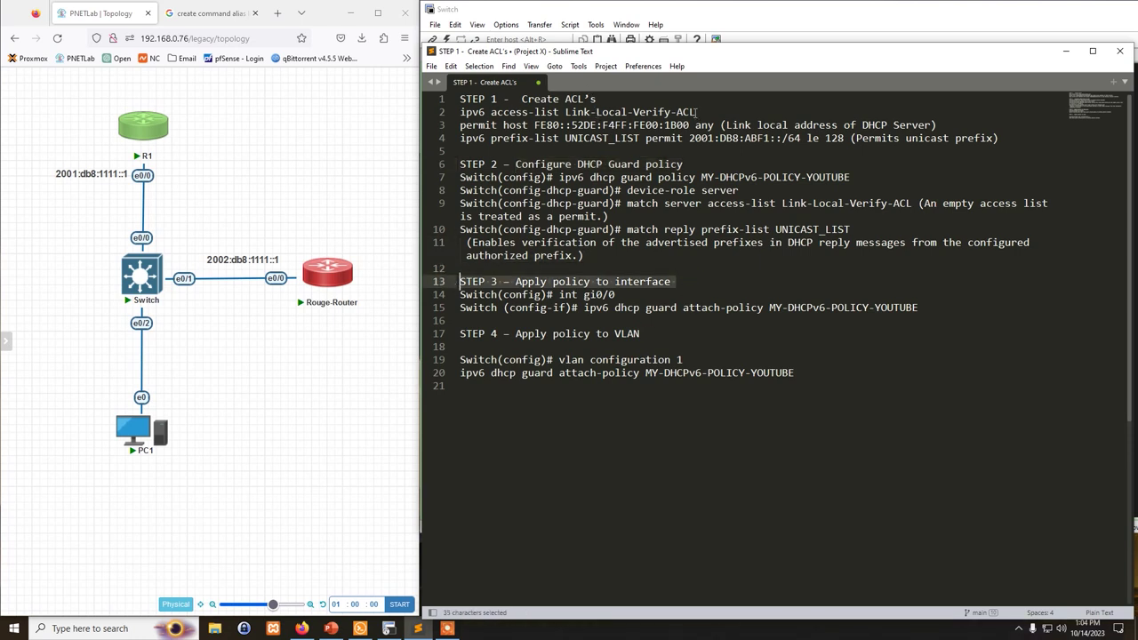
left_click_drag(698, 112, 459, 112)
right_click(498, 114)
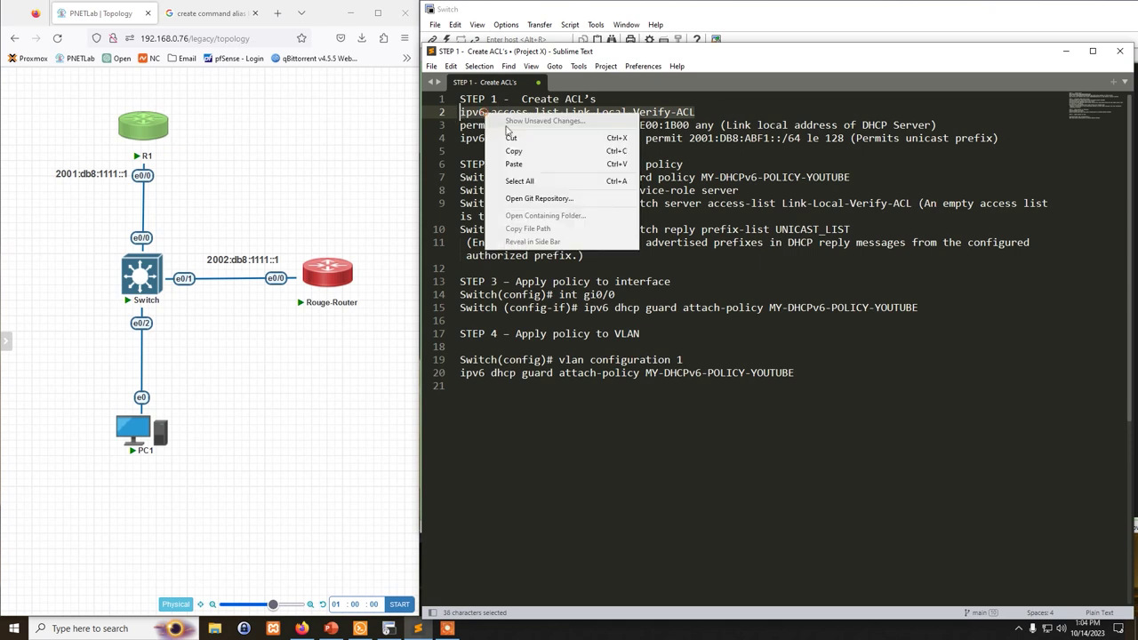
left_click(513, 150)
left_click(638, 11)
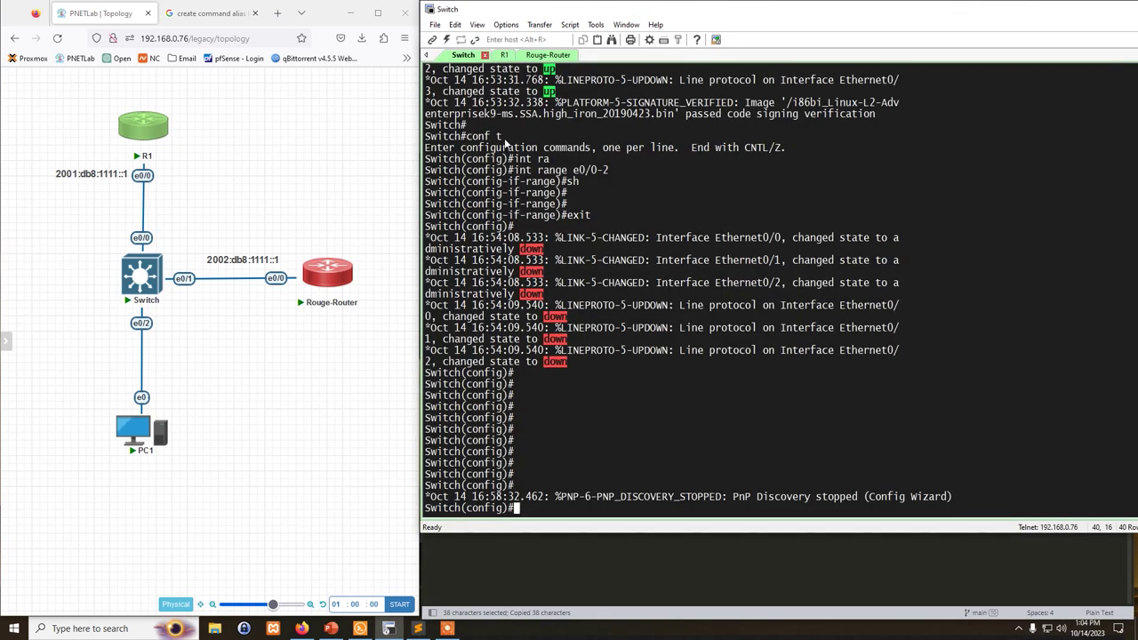
Create Link-Local-Verify-ACL on the switch and begin a 'permit host' entry
right_click(659, 316)
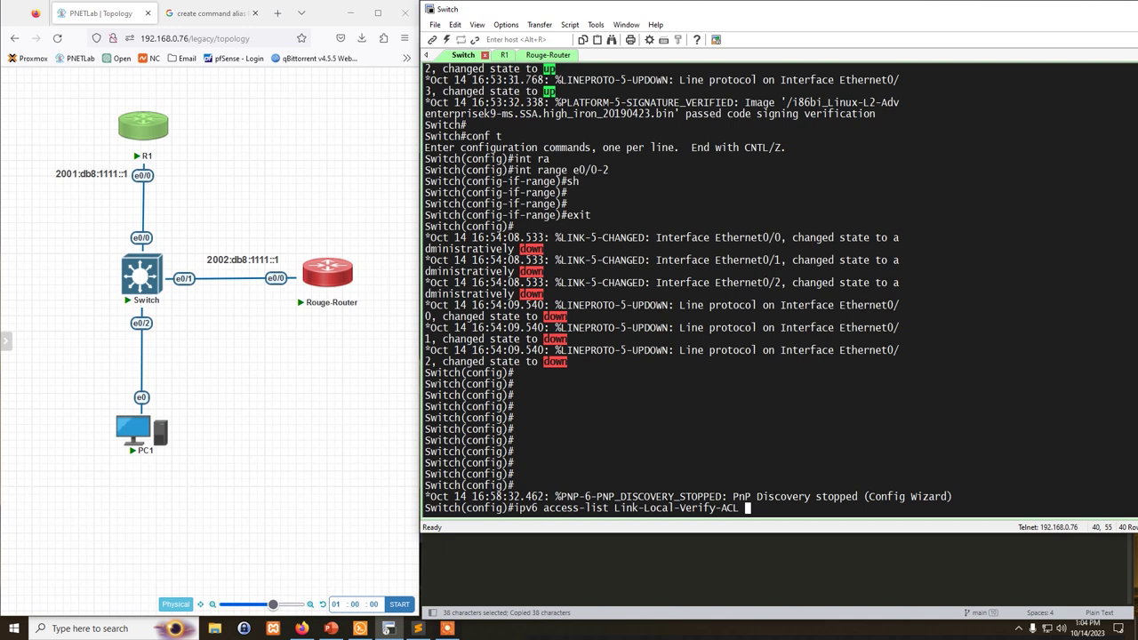
key("Return")
type("per")
key("Tab")
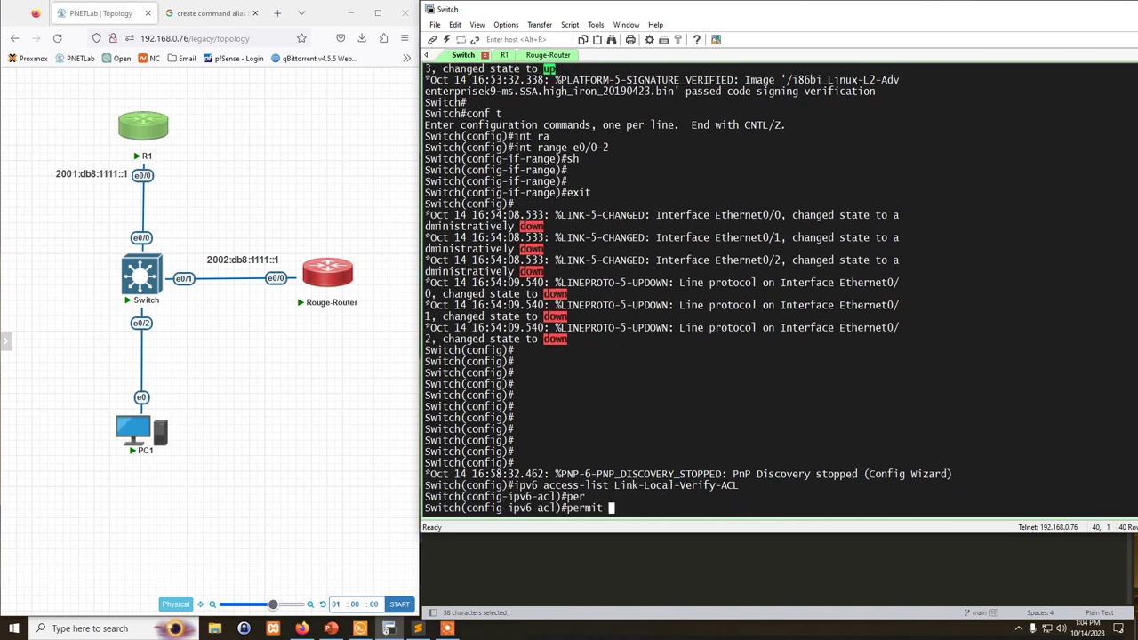
type("ho")
key("Tab")
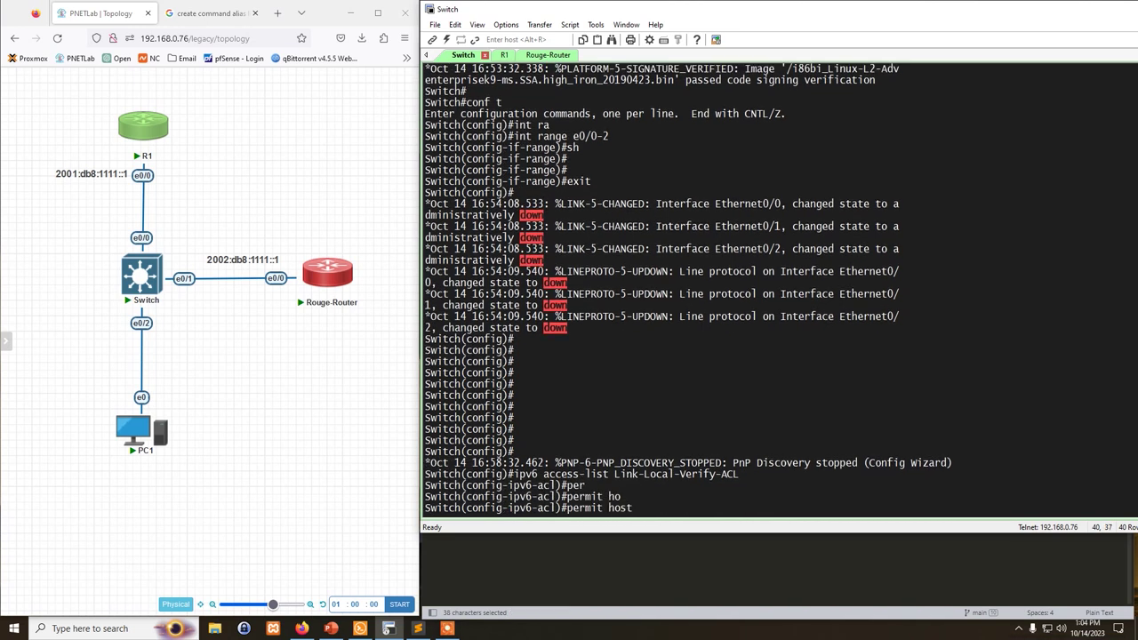
Finish the entry with R1's FE80::A8BB:CCFF:FE00:100 to any, then exit the ACL
left_click(504, 55)
left_click_drag(667, 249, 466, 261)
right_click(661, 229)
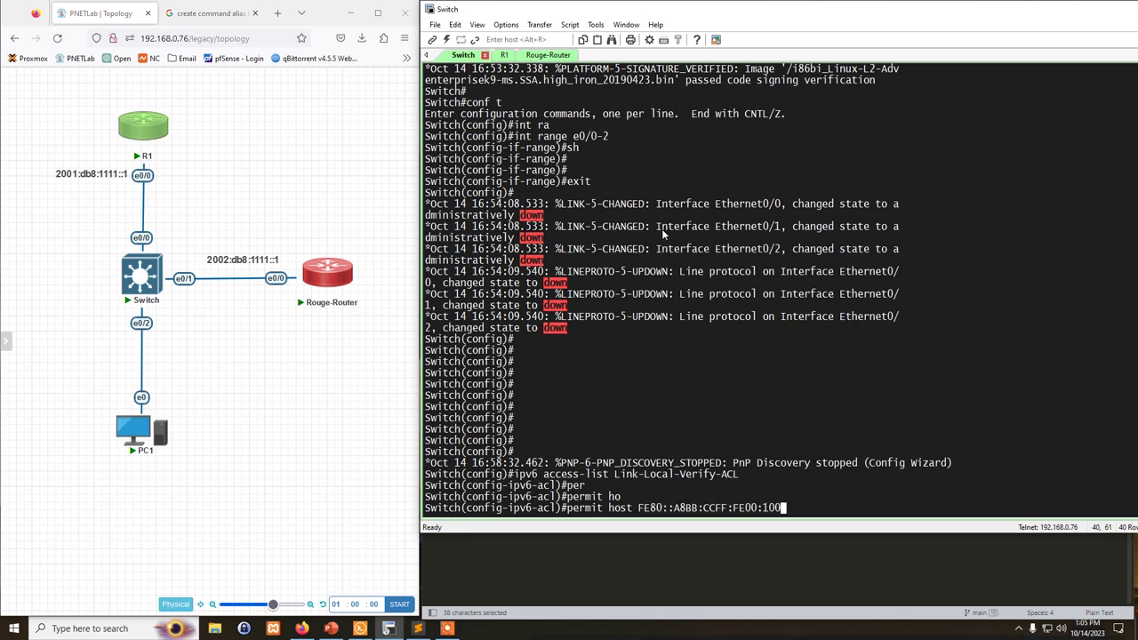
type("an")
key("Tab")
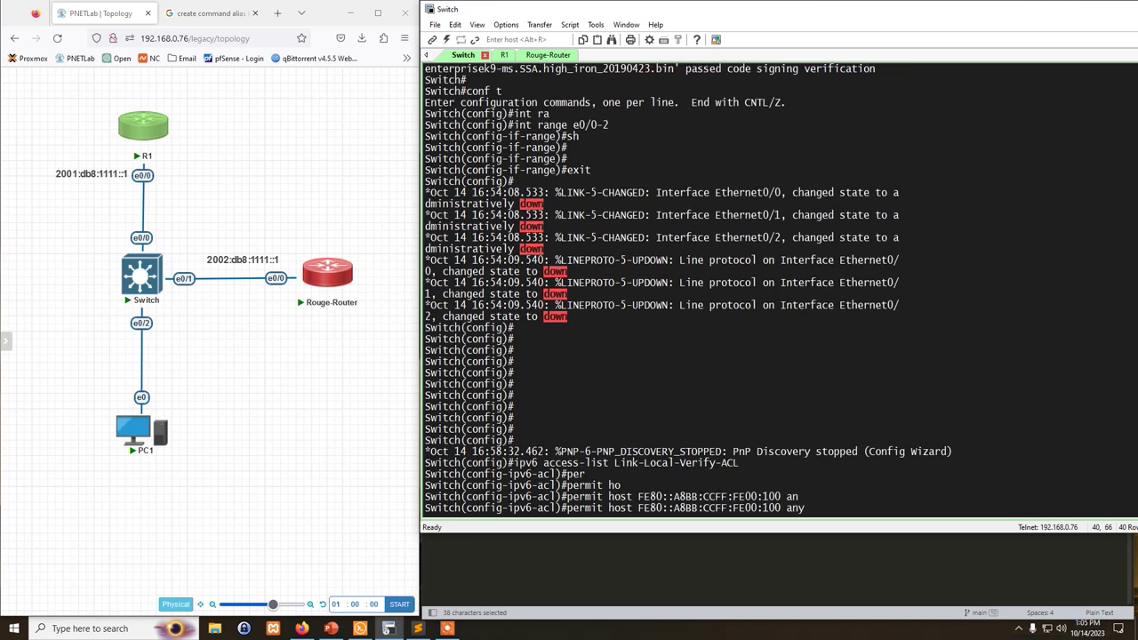
key("Return")
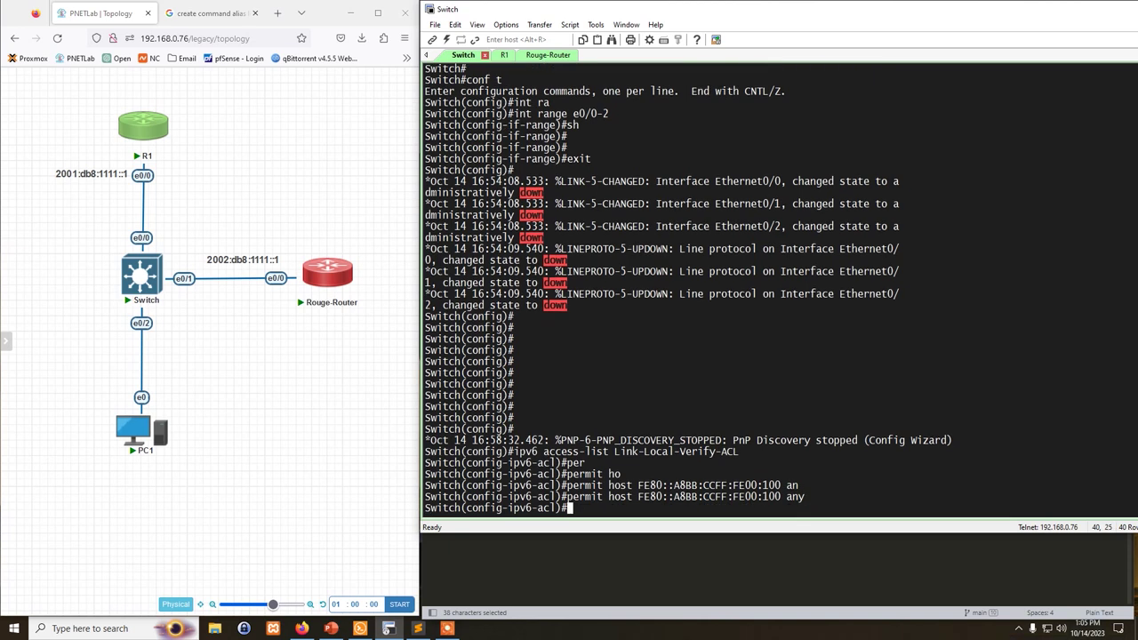
type("ex")
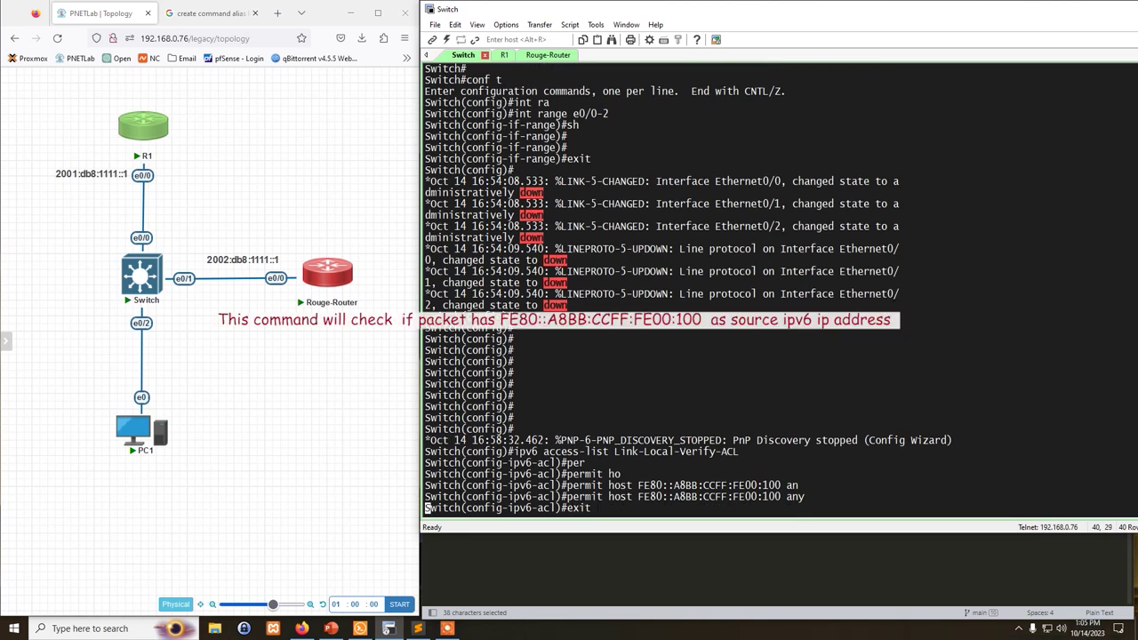
type("it")
key("Return")
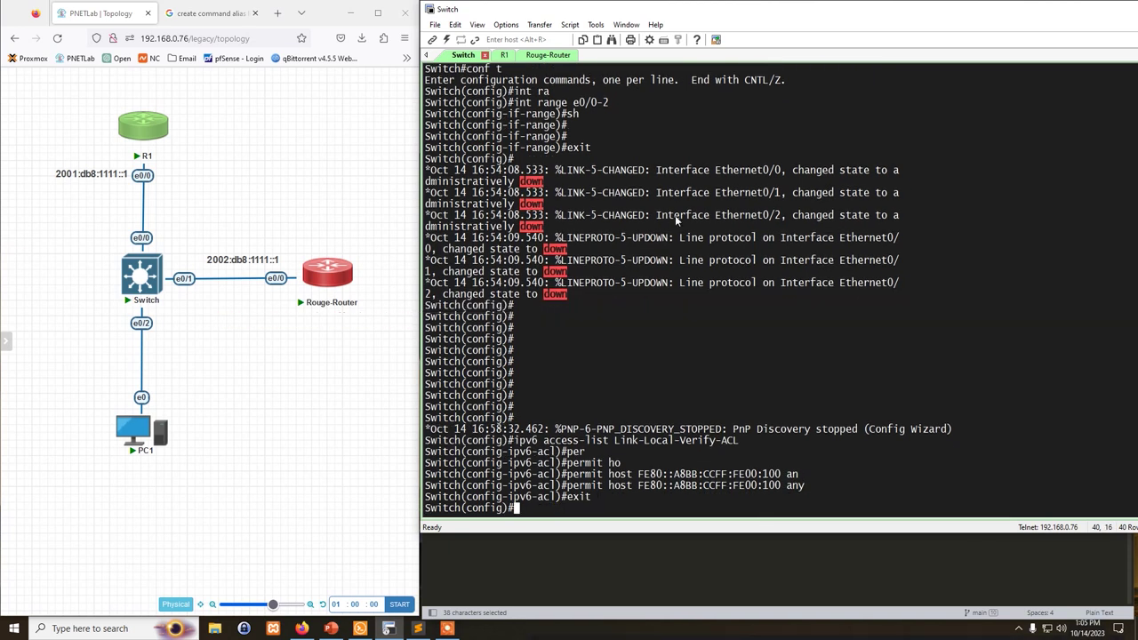
Delete the prefix-list line and the match reply prefix-list lines from the notes
left_click(601, 535)
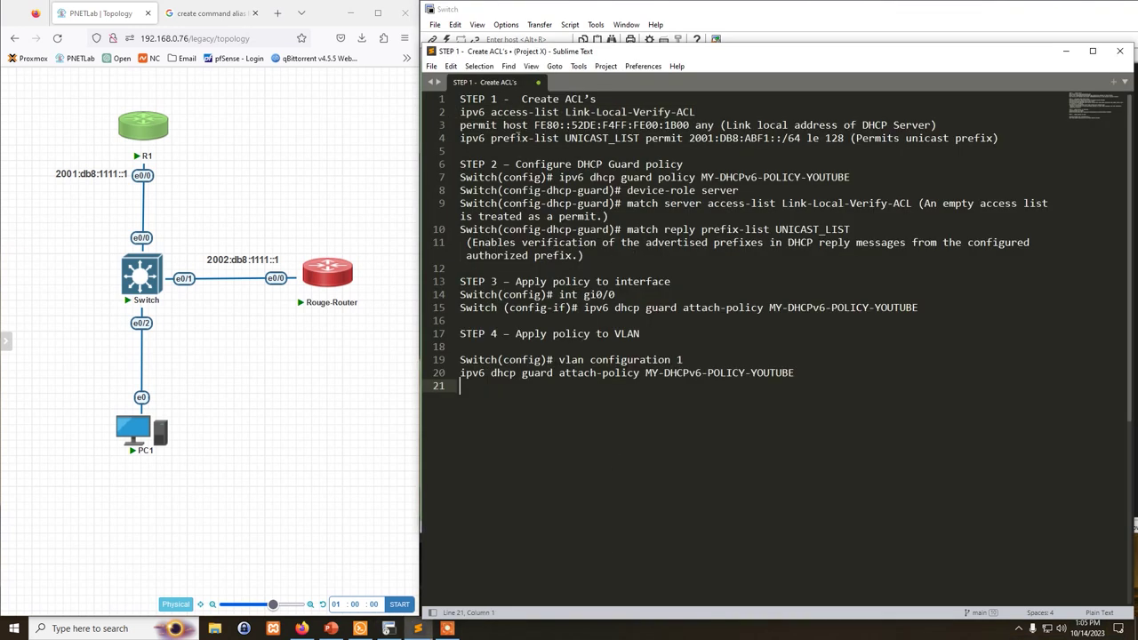
left_click(713, 108)
left_click(956, 124)
key("Return")
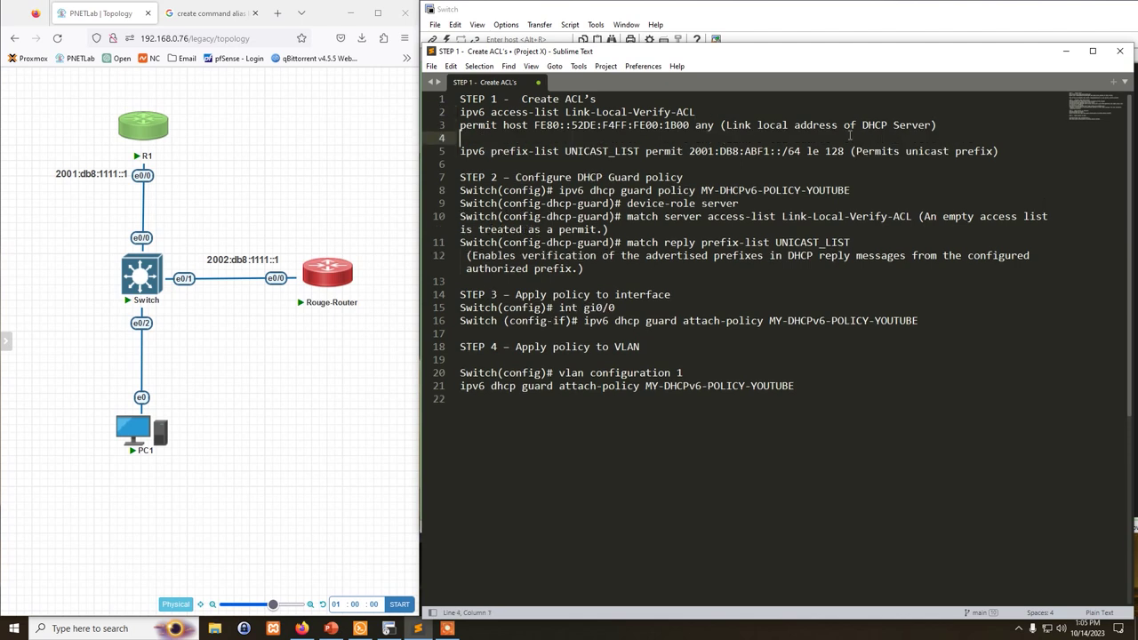
left_click_drag(491, 151, 1035, 156)
left_click(1029, 156)
left_click_drag(459, 138, 1000, 151)
key("ctrl+x")
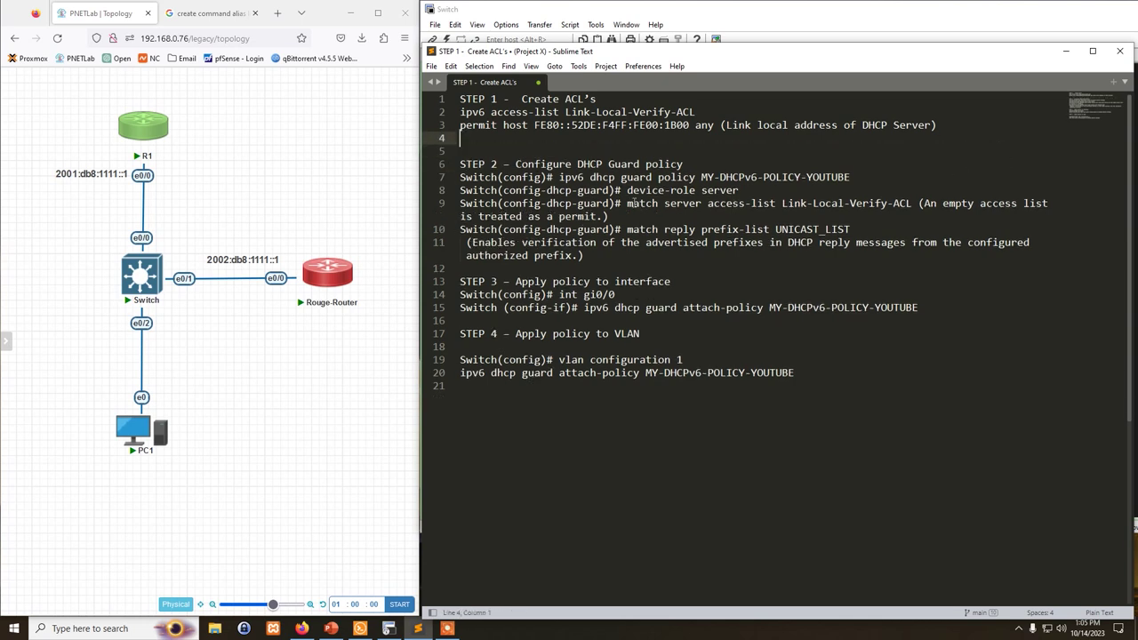
left_click_drag(442, 242, 451, 229)
key("ctrl+x")
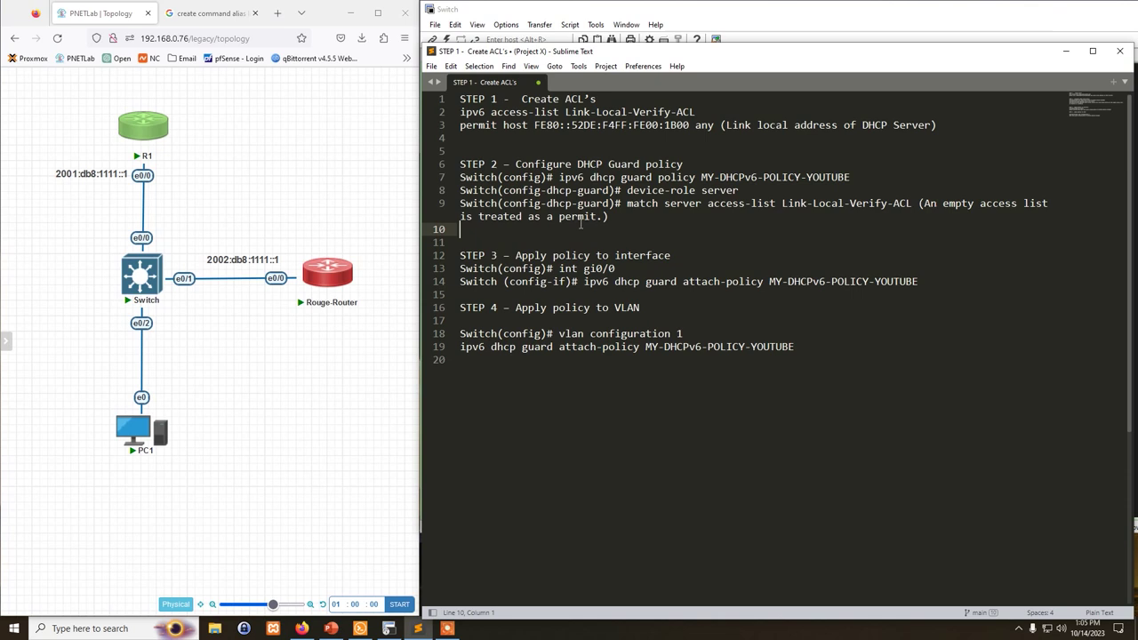
Copy the 'ipv6 dhcp guard policy MY-DHCPv6-POLICY-YOUTUBE' command
left_click_drag(854, 177, 559, 178)
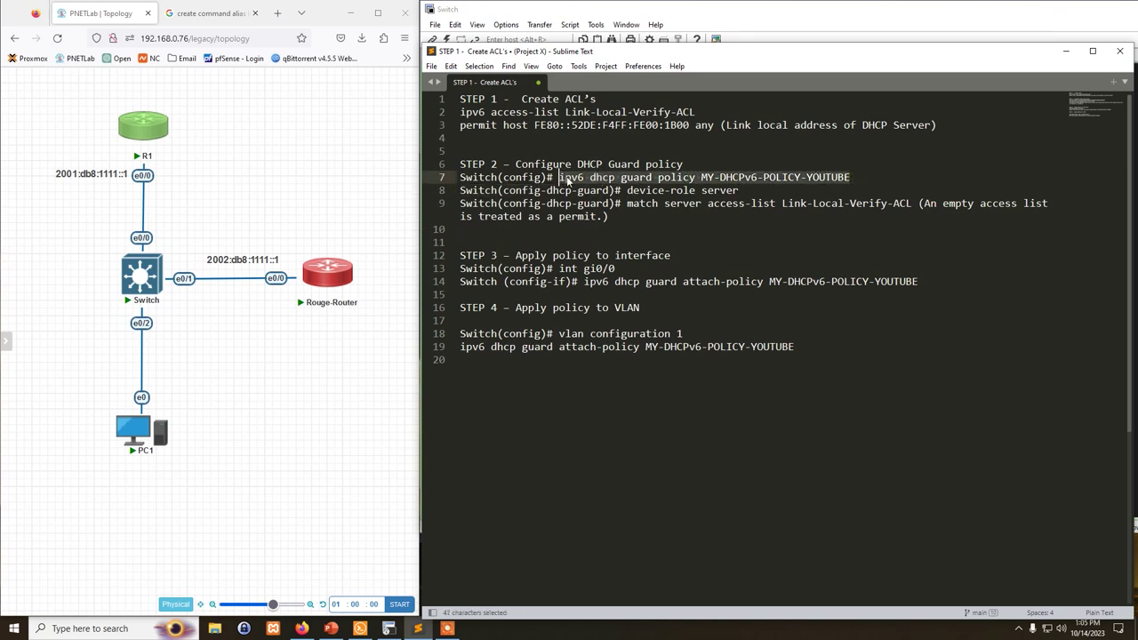
right_click(570, 179)
left_click(601, 216)
Paste and run 'ipv6 dhcp guard policy MY-DHCPv6-POLICY-YOUTUBE' at the Switch(config)# prompt
left_click(694, 16)
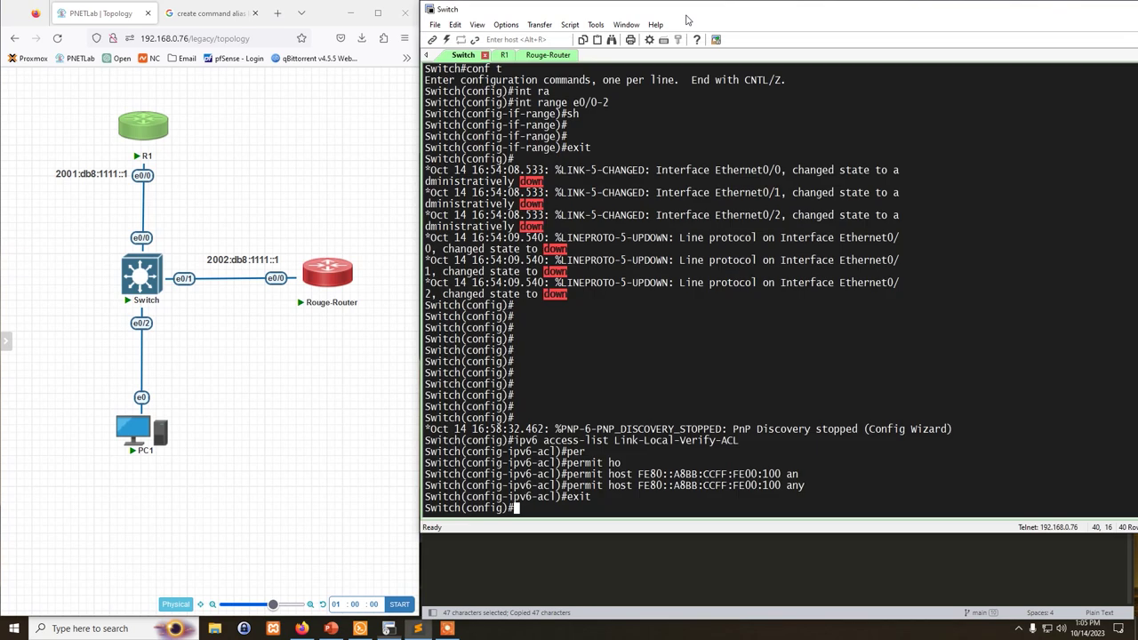
right_click(700, 283)
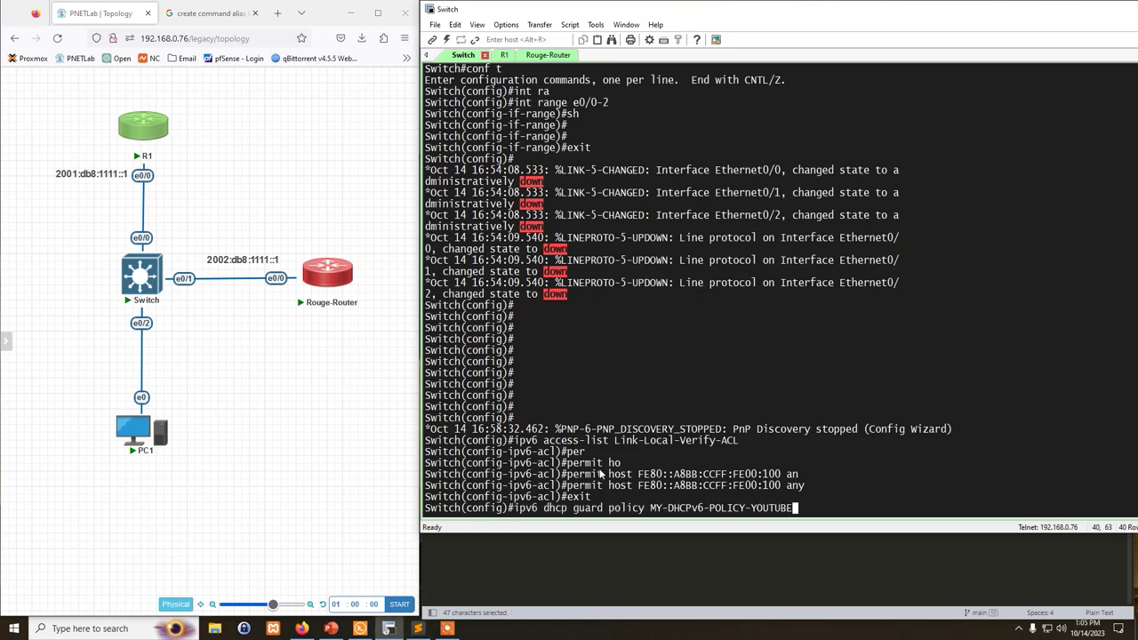
key("Return")
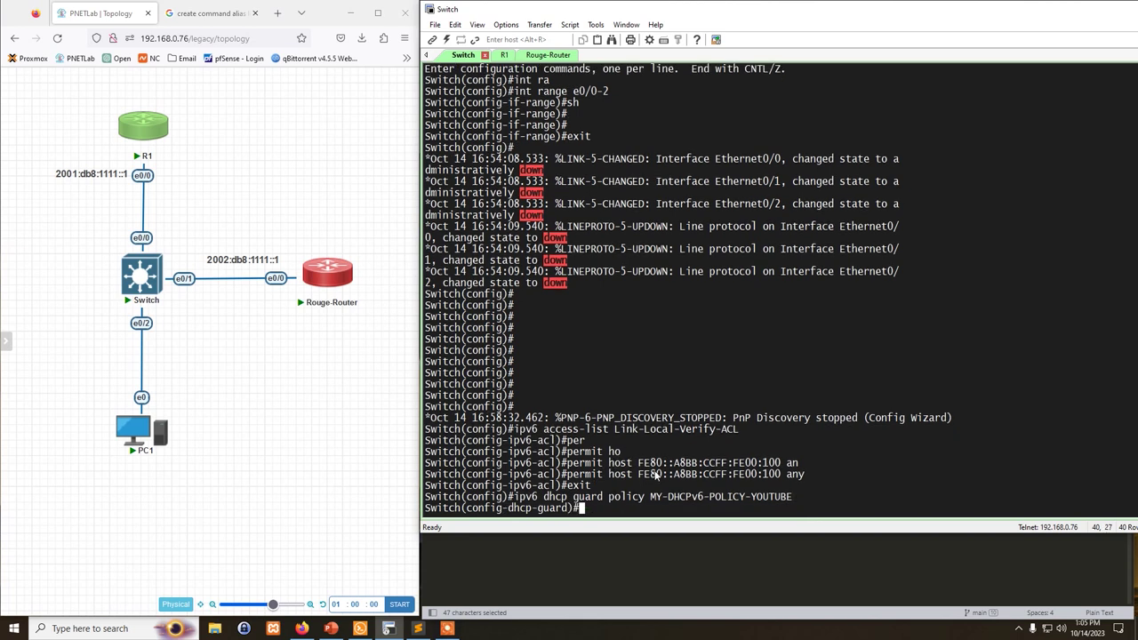
key("alt+Tab")
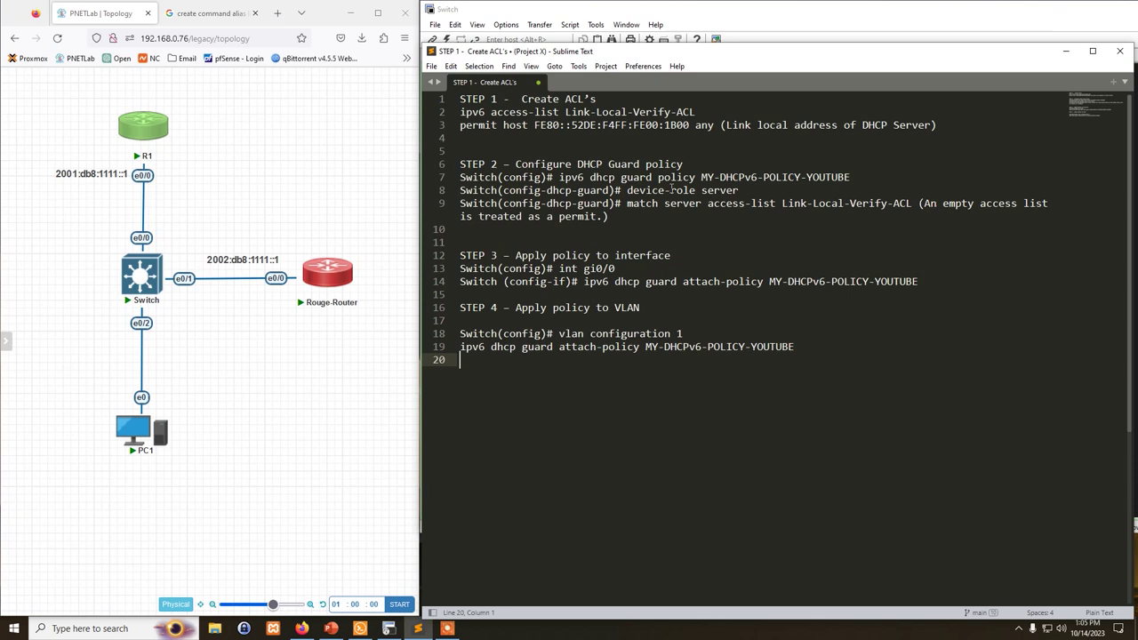
Tile the notes on the left and the switch terminal on the right
key("super+Left")
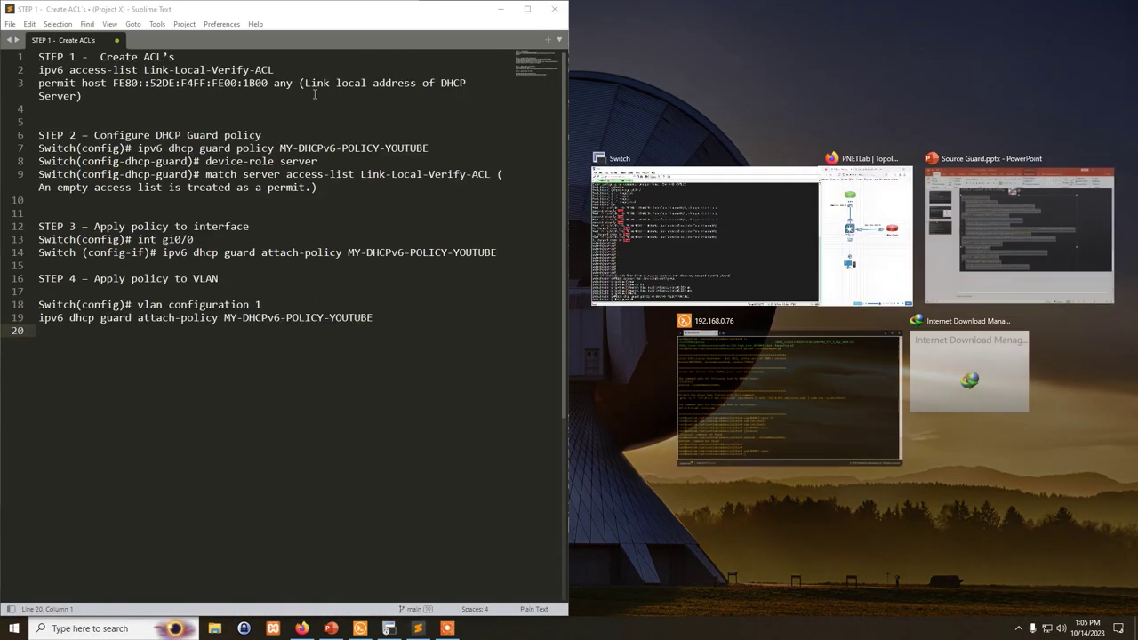
left_click(640, 256)
type("de")
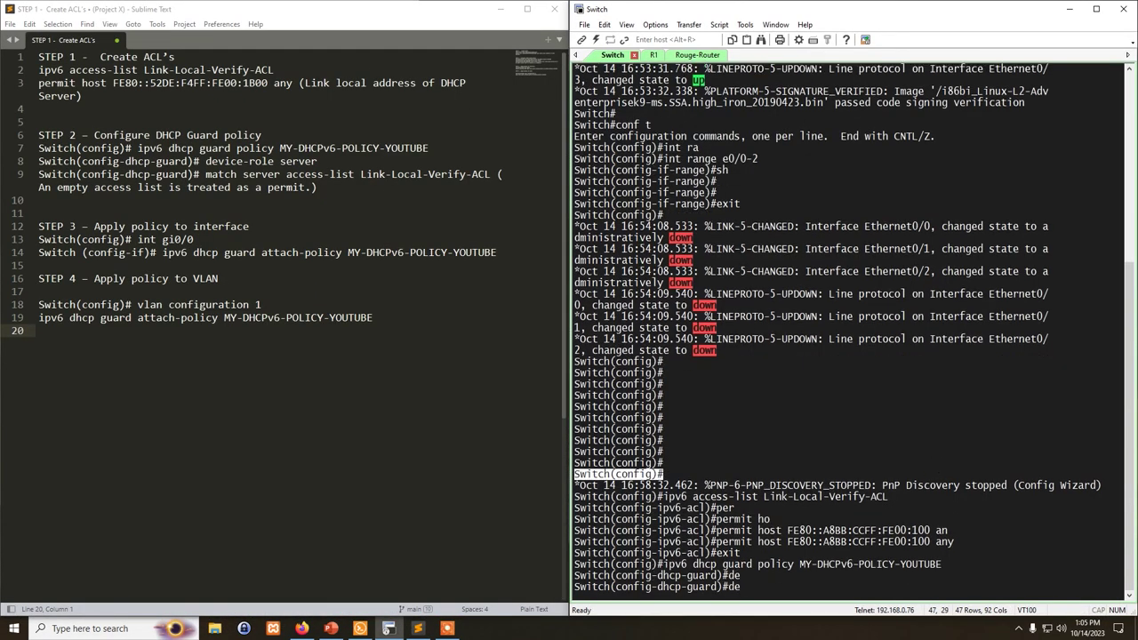
key("Tab")
type("v")
key("Tab")
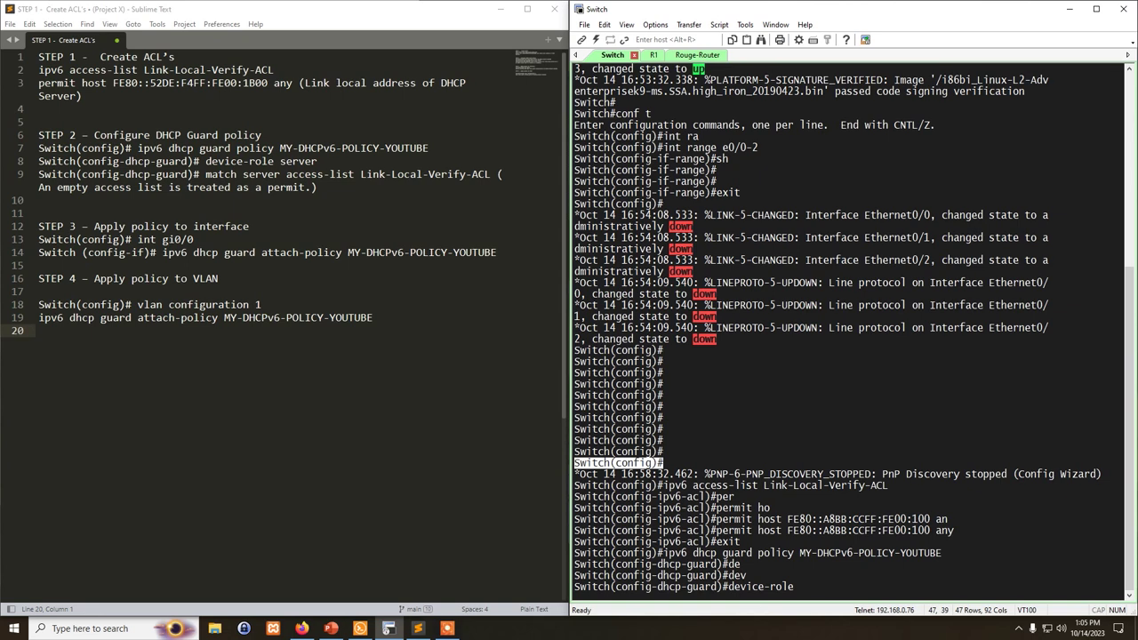
key("BackSpace")
key("BackSpace")
key("BackSpace")
key("BackSpace")
key("BackSpace")
key("BackSpace")
key("BackSpace")
key("BackSpace")
key("BackSpace")
key("BackSpace")
key("BackSpace")
Set the guard policy's device role to server using 'device-role server' from the notes
left_click_drag(318, 161, 34, 161)
left_click_drag(317, 161, 206, 163)
right_click(212, 165)
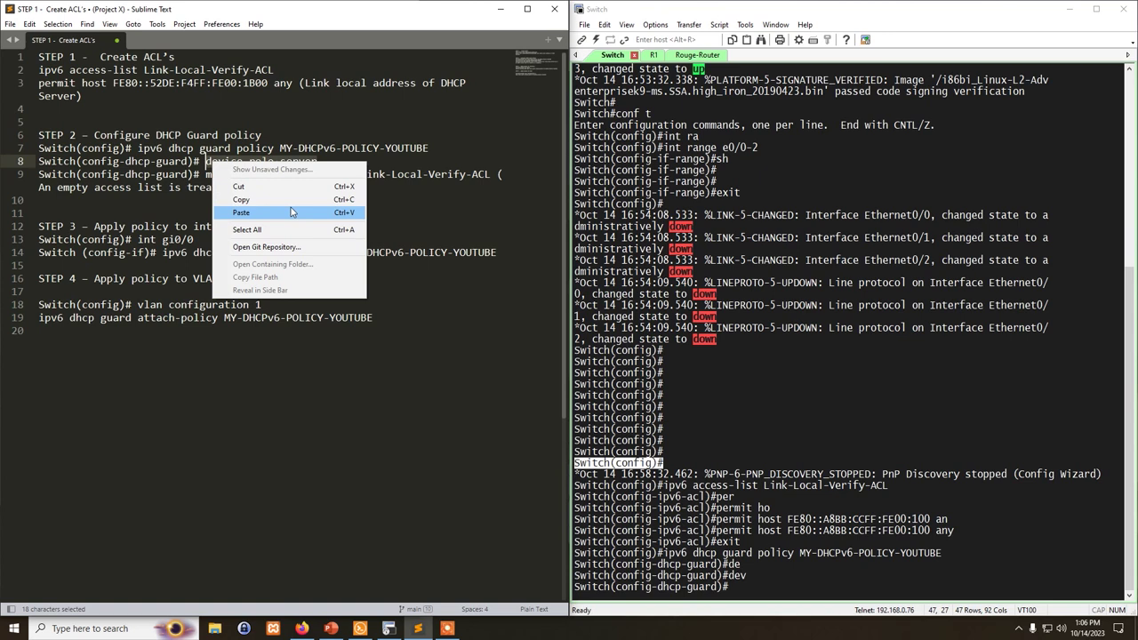
left_click(236, 199)
key("alt+Tab")
key("shift+Insert")
key("Return")
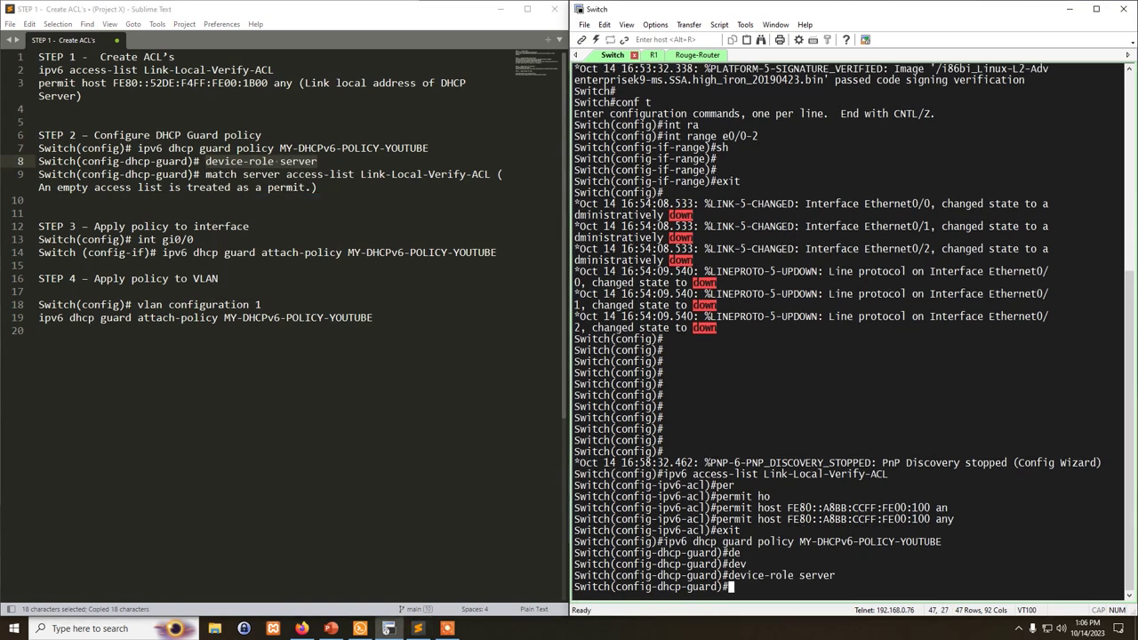
Check the device-role options with '?' and exit to global configuration
type("de")
key("Tab")
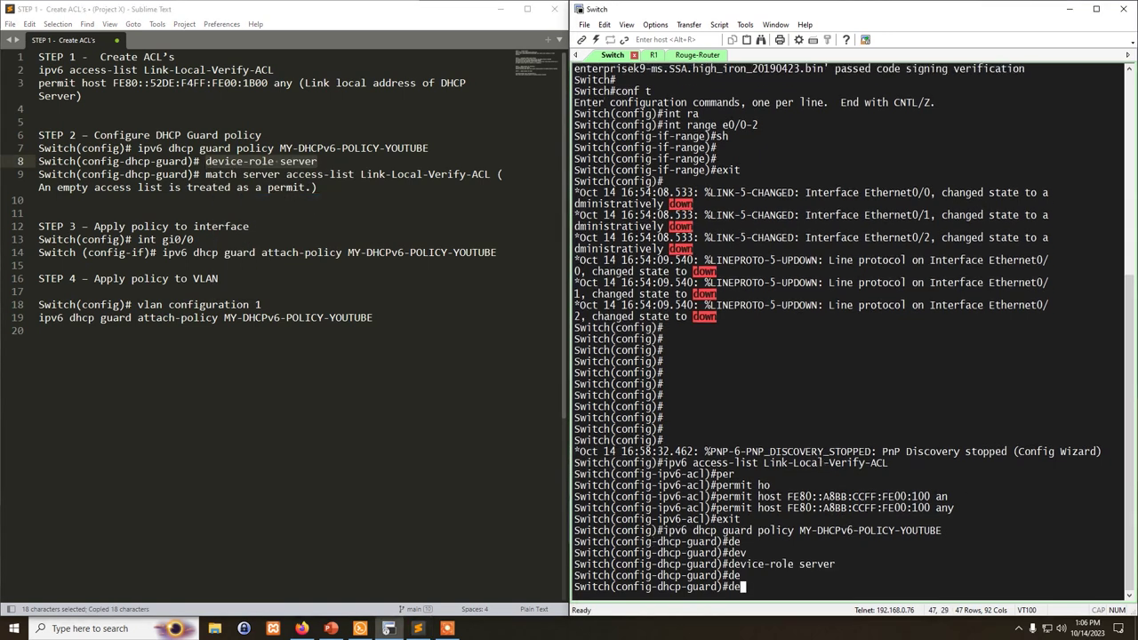
type("v")
key("Tab")
type("?")
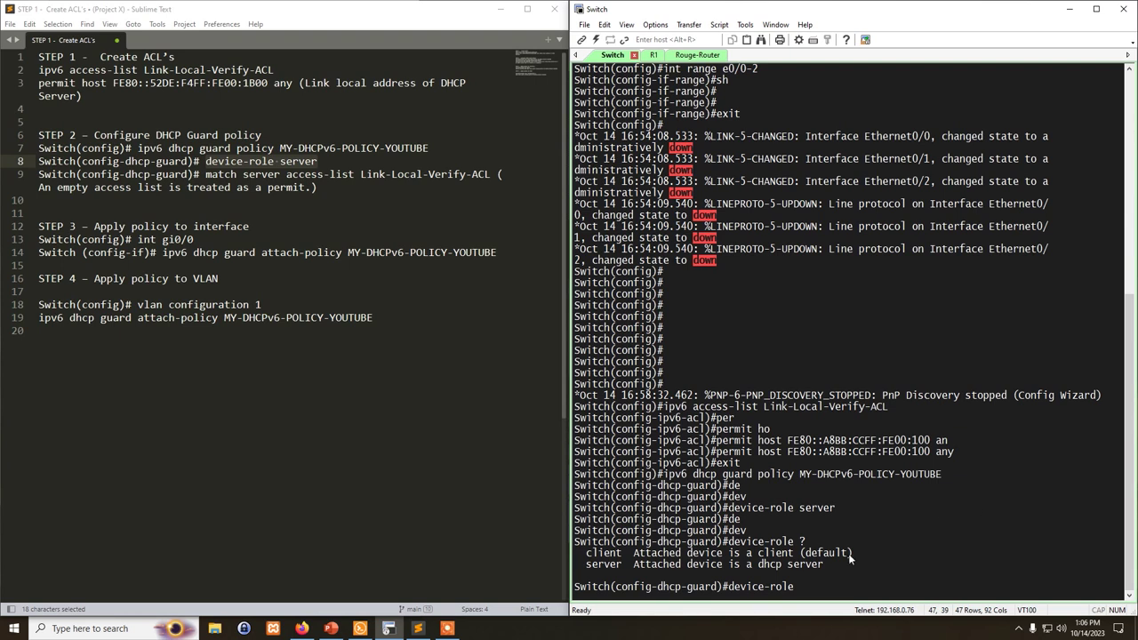
key("BackSpace")
key("BackSpace")
key("BackSpace")
key("BackSpace")
key("BackSpace")
key("BackSpace")
key("BackSpace")
key("BackSpace")
key("BackSpace")
key("BackSpace")
key("BackSpace")
key("BackSpace")
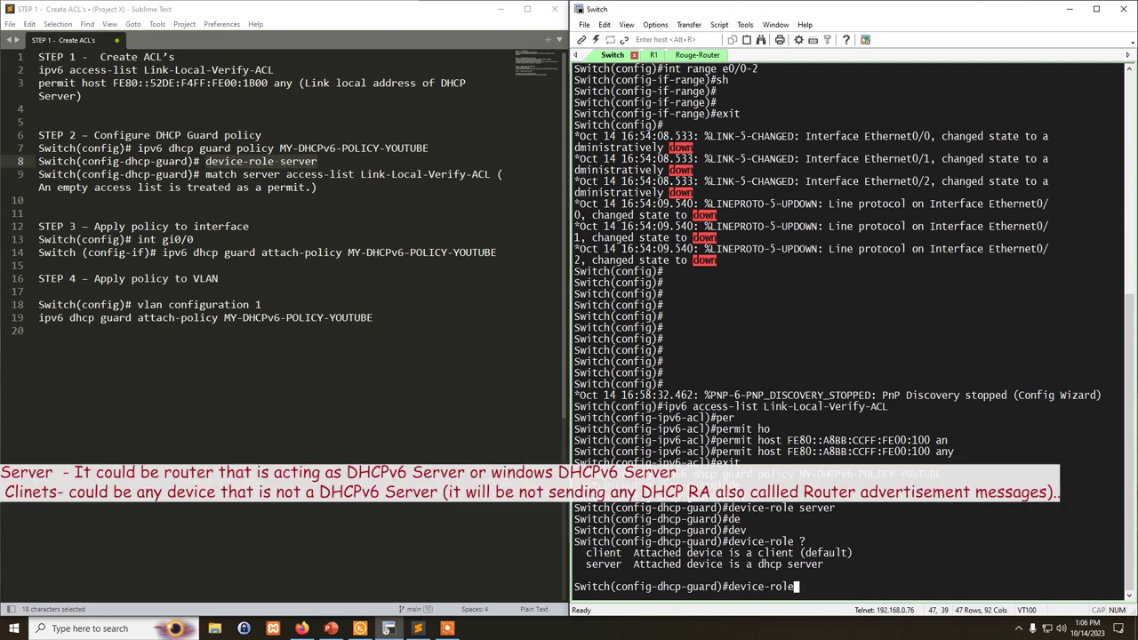
type("exit")
key("Return")
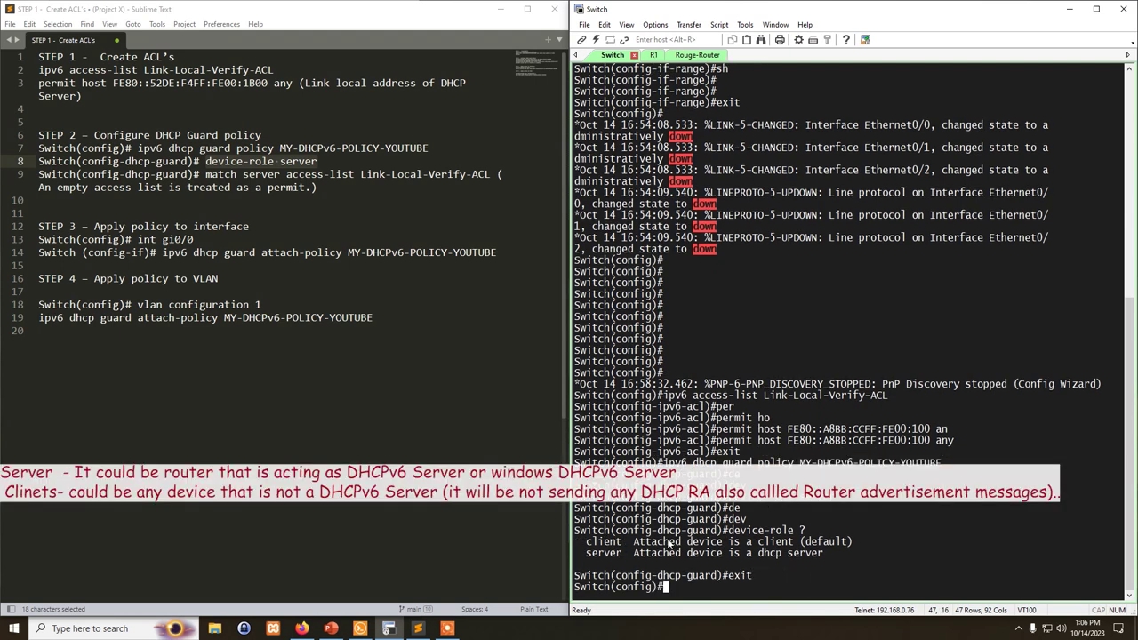
left_click_drag(206, 174, 489, 175)
Copy 'match server access-list Link-Local-Verify-ACL' and run it at the switch prompt
right_click(488, 178)
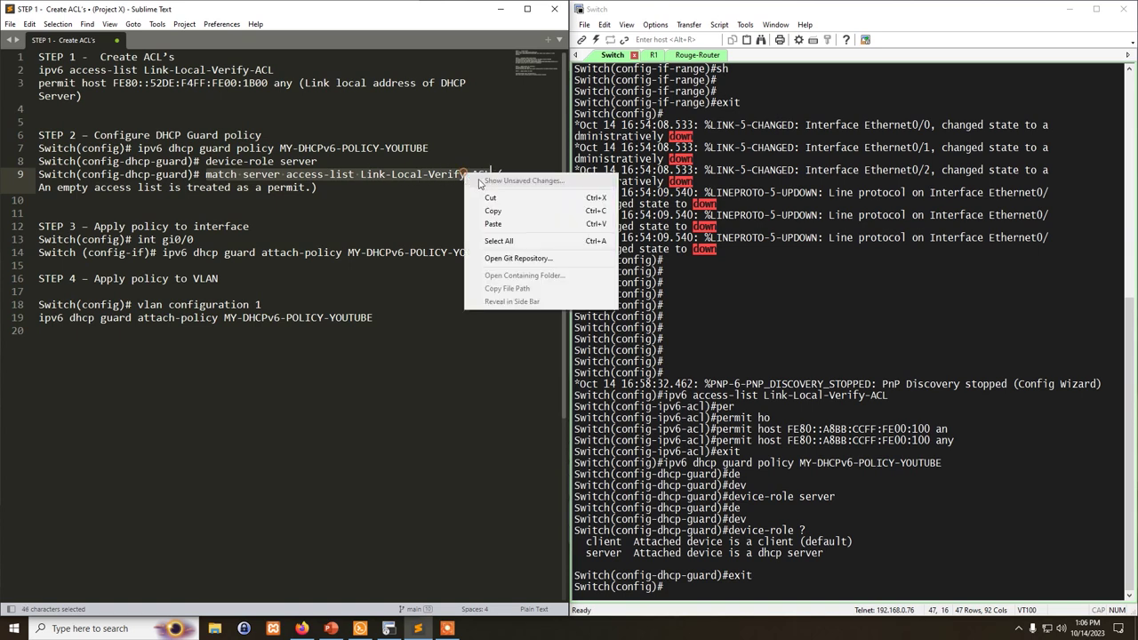
left_click(511, 208)
left_click(869, 533)
right_click(869, 533)
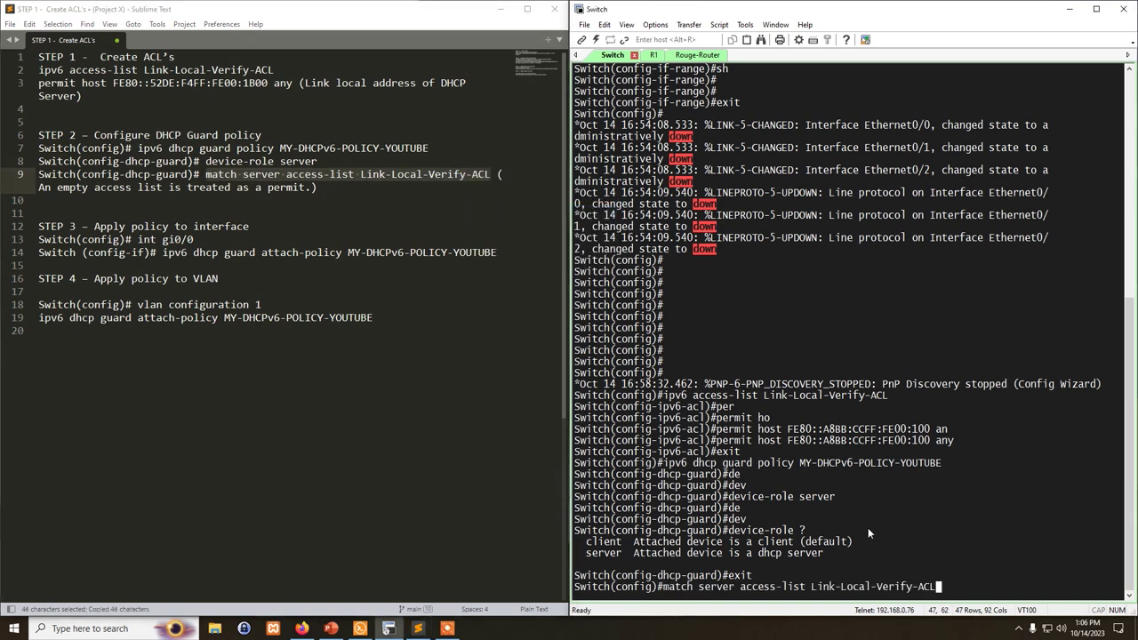
key("Return")
Re-enter MY-DHCPv6-POLICY-YOUTUBE and apply match server access-list Link-Local-Verify-ACL
type("m")
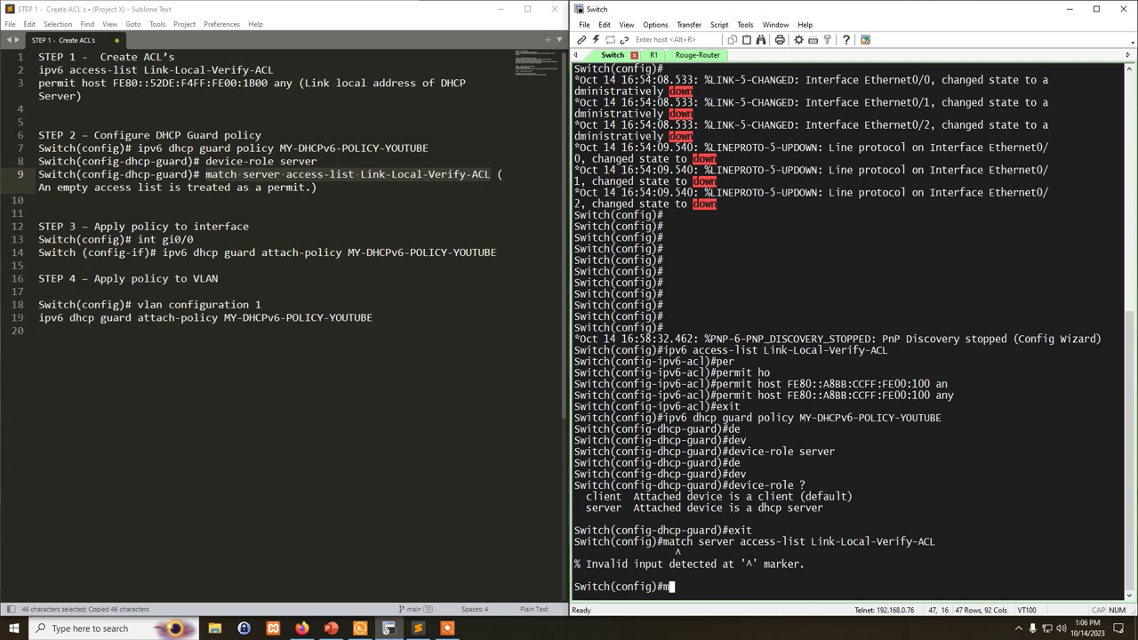
type("a")
key("Up")
key("Up")
key("Up")
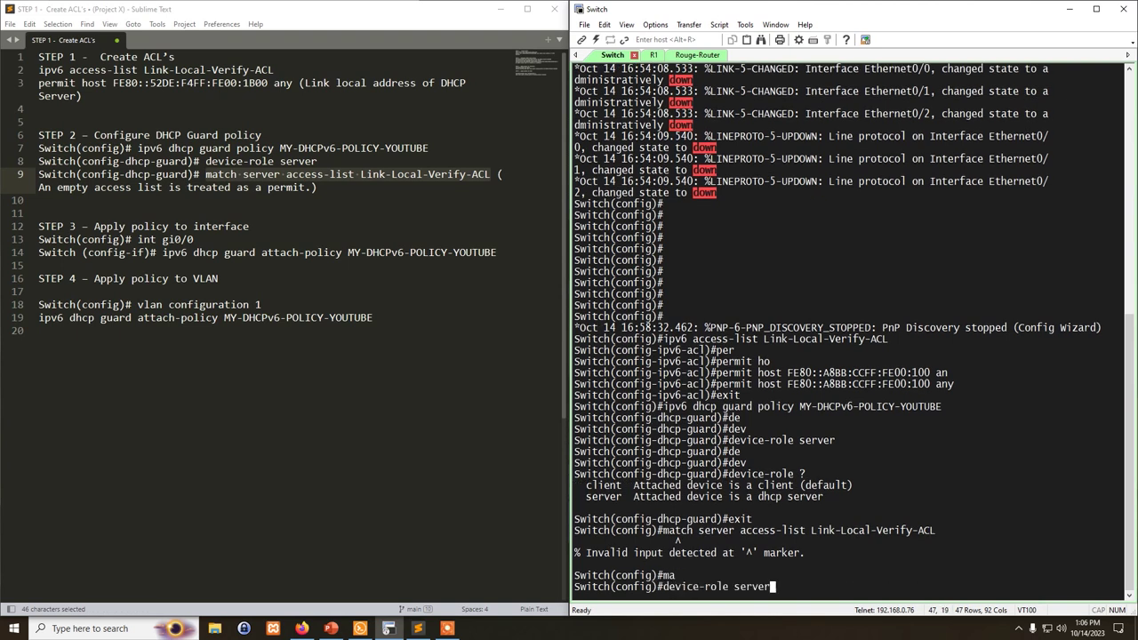
key("Up")
key("Up")
key("Return")
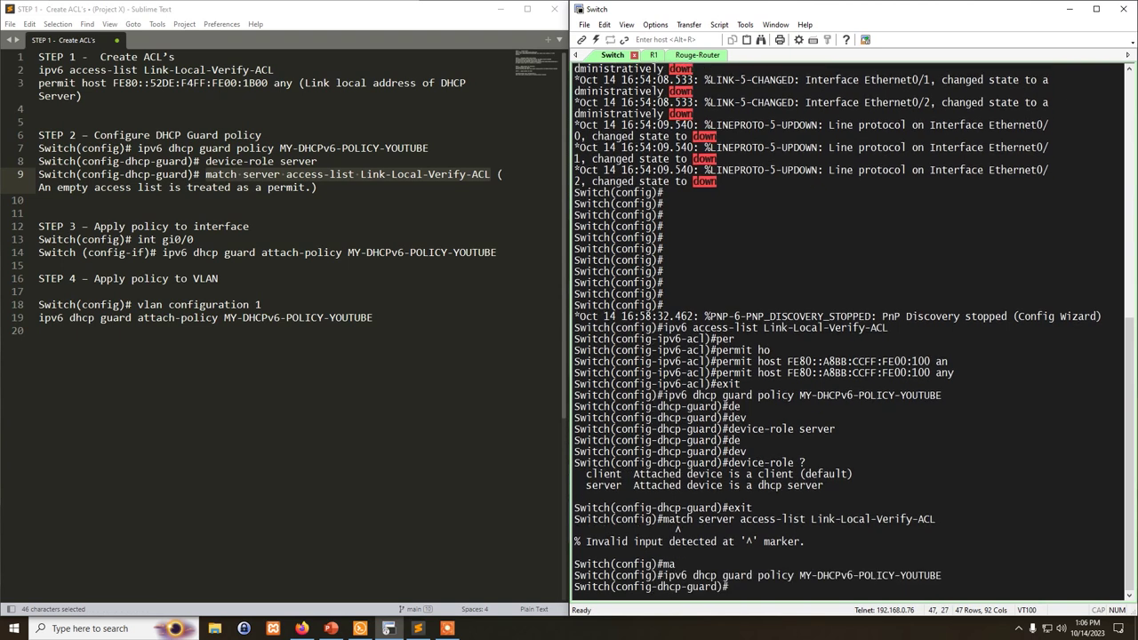
key("shift+Insert")
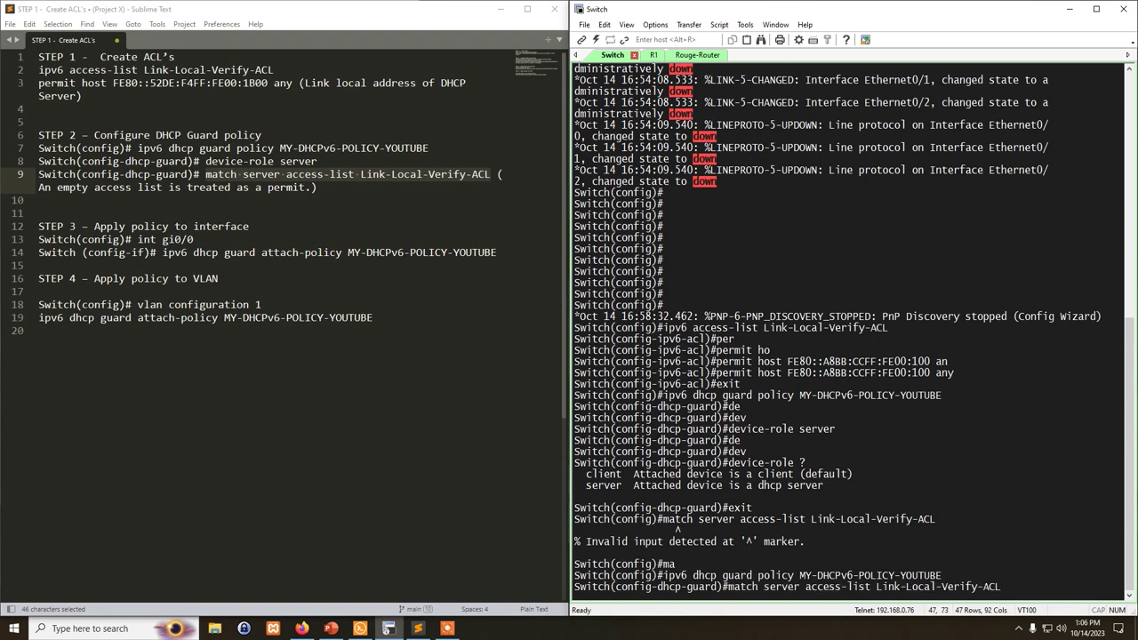
key("Return")
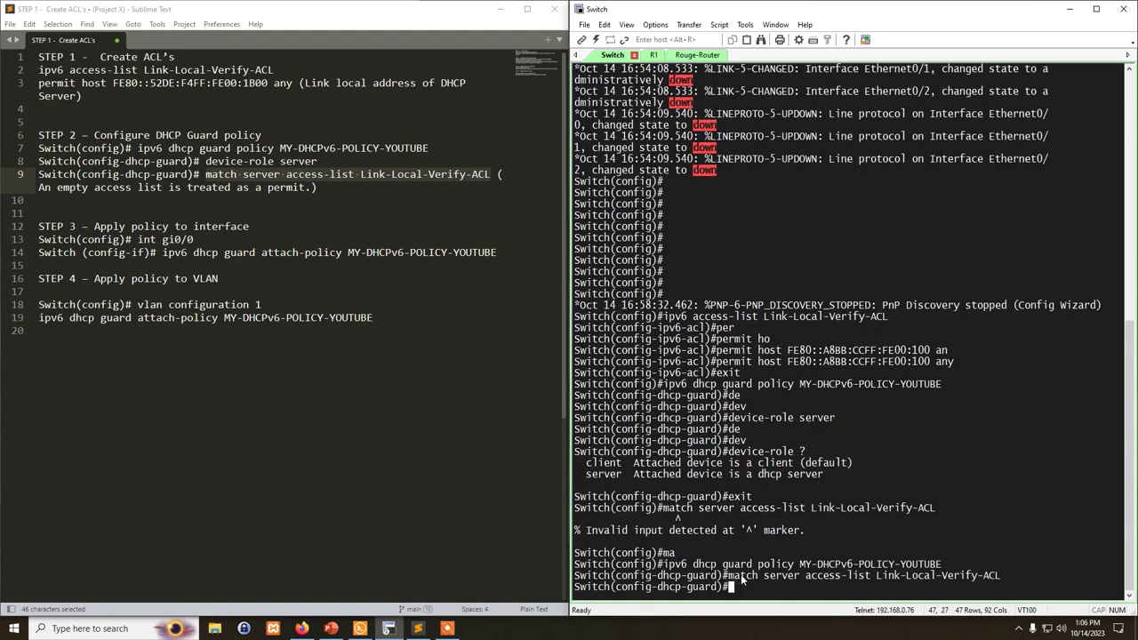
Highlight the match server command, ACL name and permitted FE80 host, then hide the notes
left_click_drag(743, 576, 782, 576)
left_click_drag(876, 576, 1004, 576)
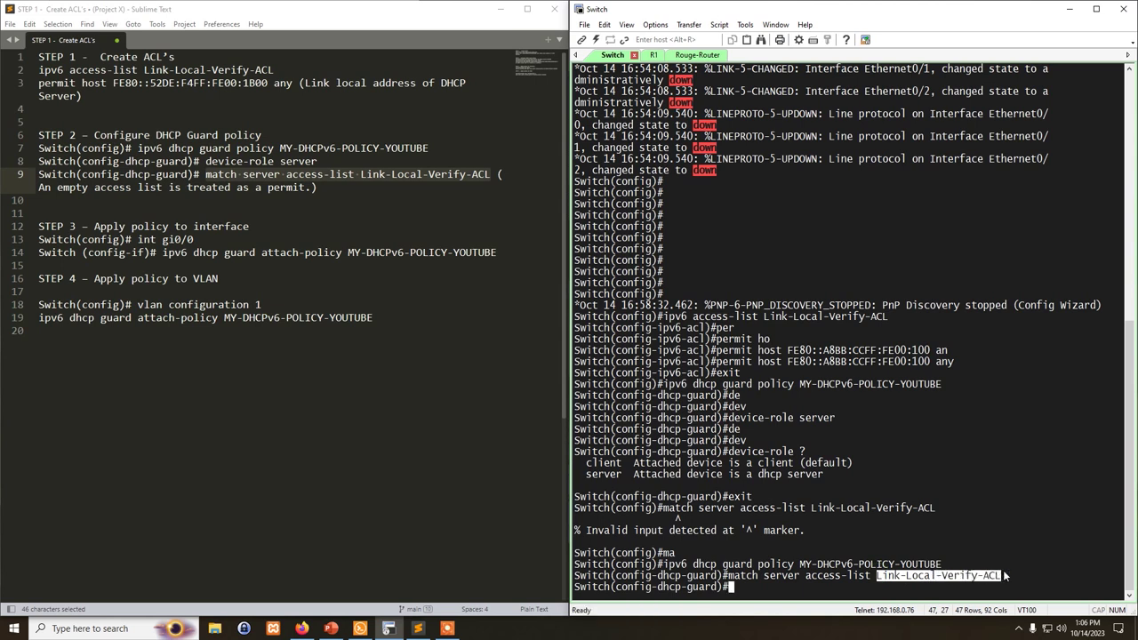
left_click_drag(717, 350, 926, 350)
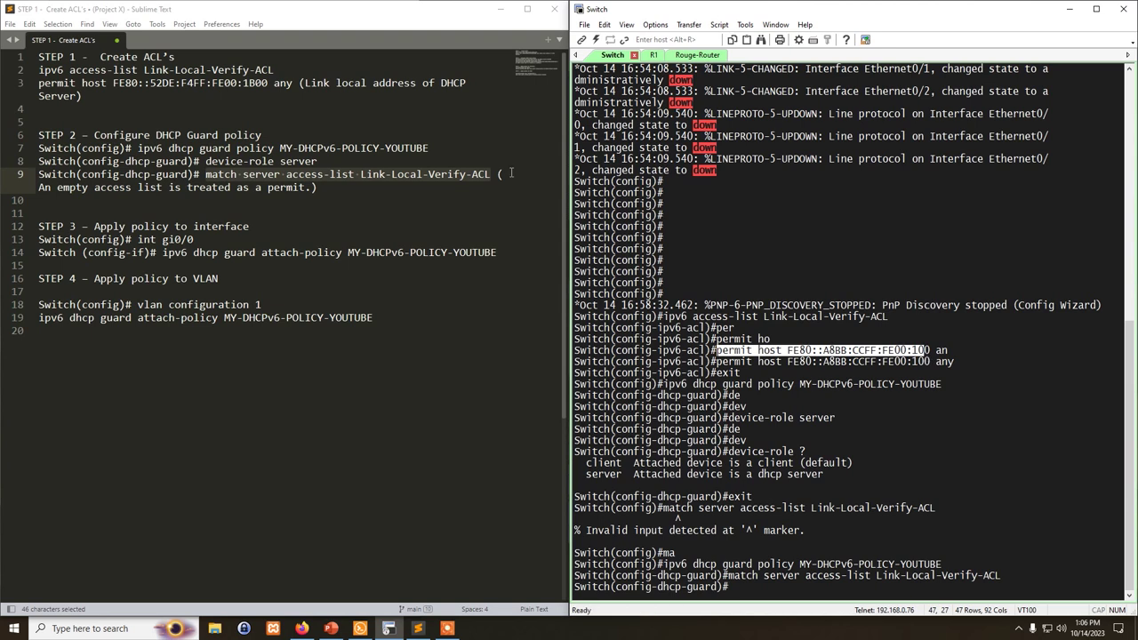
left_click(501, 15)
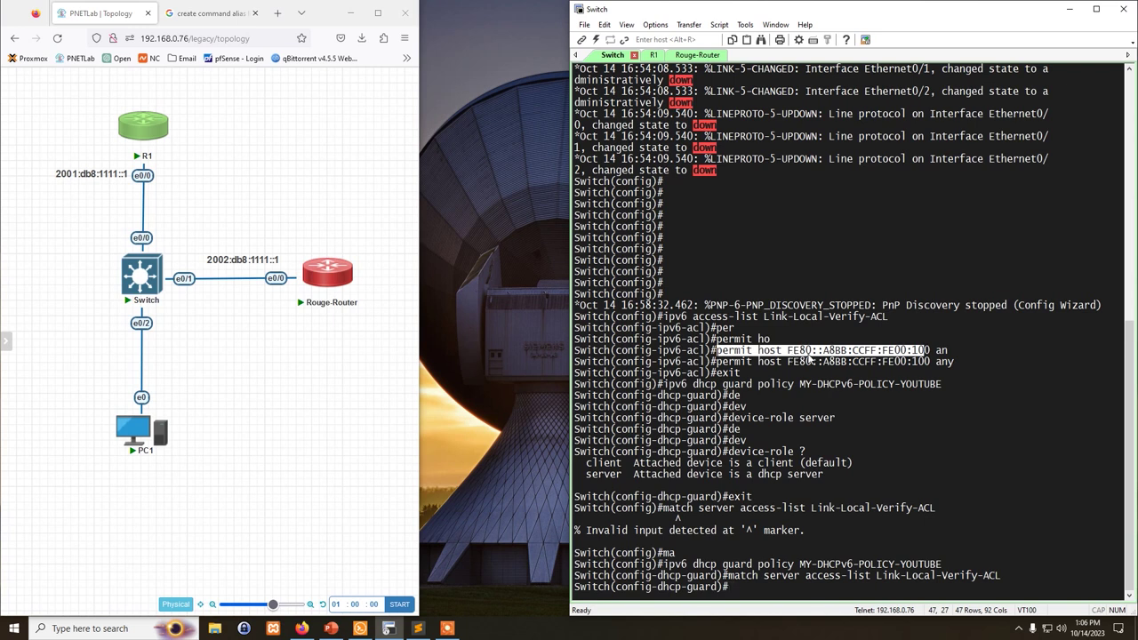
Glance at R1, widen the Switch terminal, exit the guard policy, and restore the notes
left_click(812, 355)
left_click(653, 57)
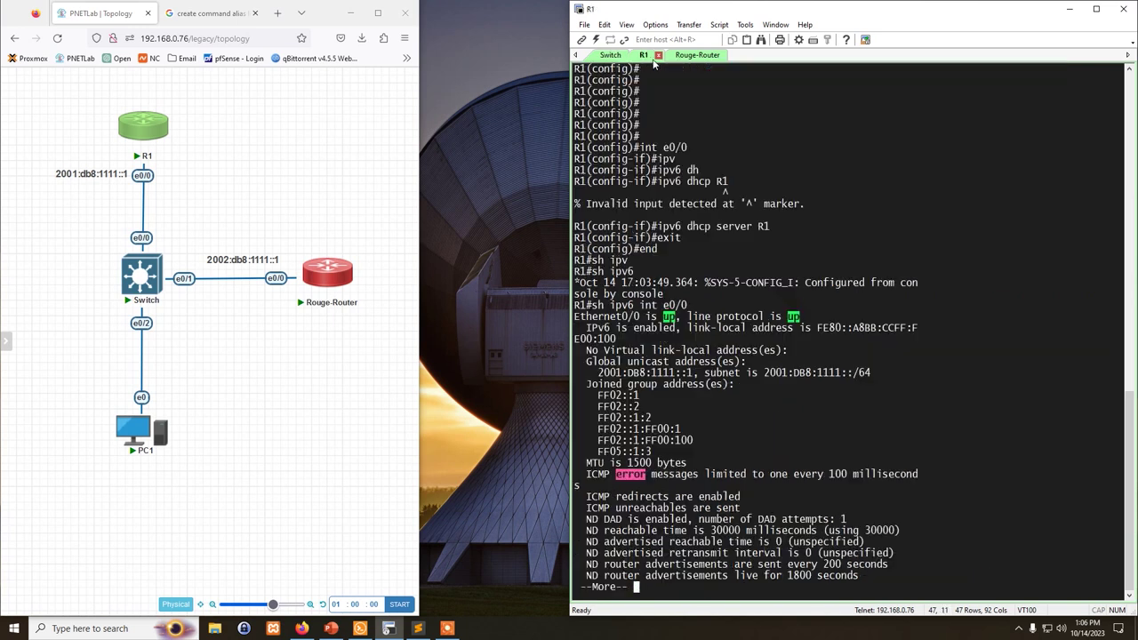
left_click(607, 55)
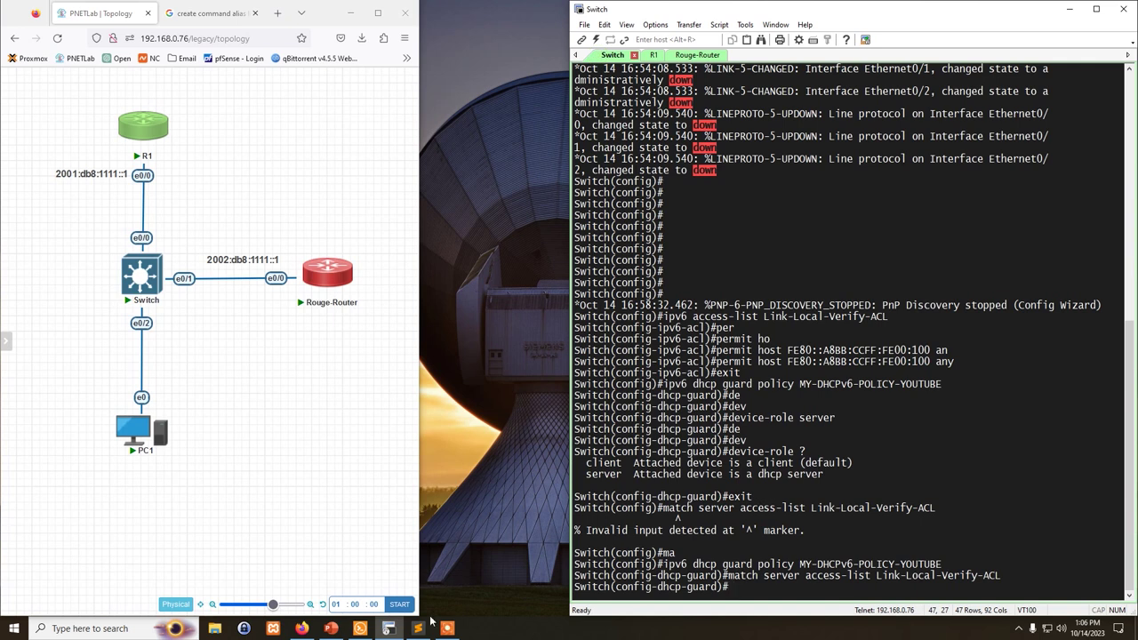
left_click_drag(570, 451, 416, 458)
type("ex")
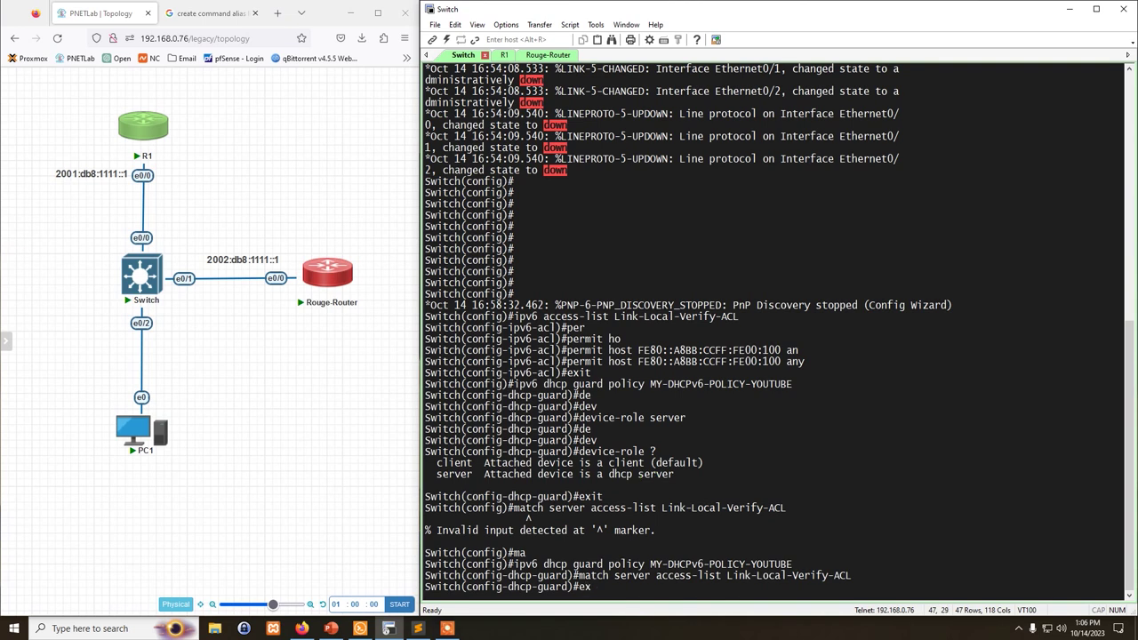
type("it")
key("Return")
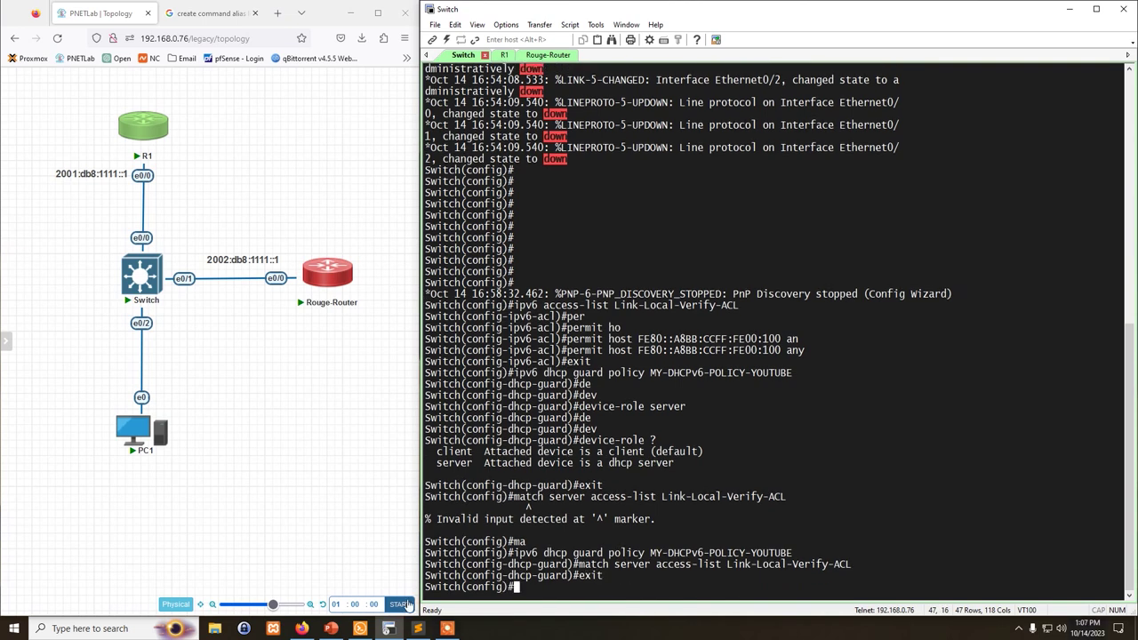
left_click(418, 628)
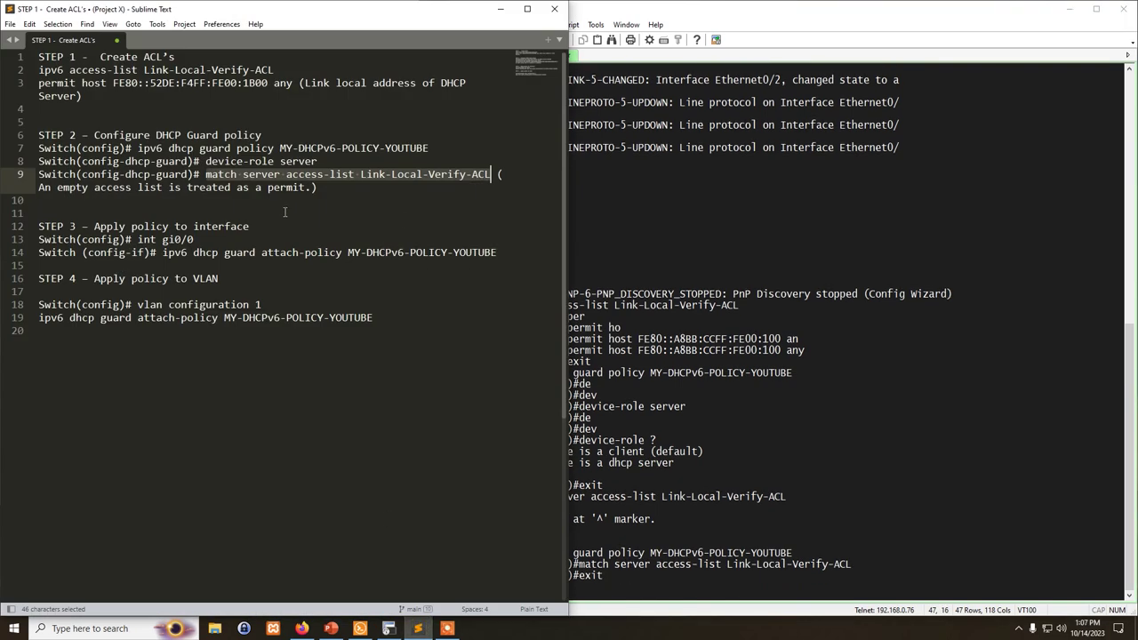
Copy line 14's 'ipv6 dhcp guard attach-policy MY-DHCPv6-POLICY-YOUTUBE' and minimize the notes
left_click(227, 239)
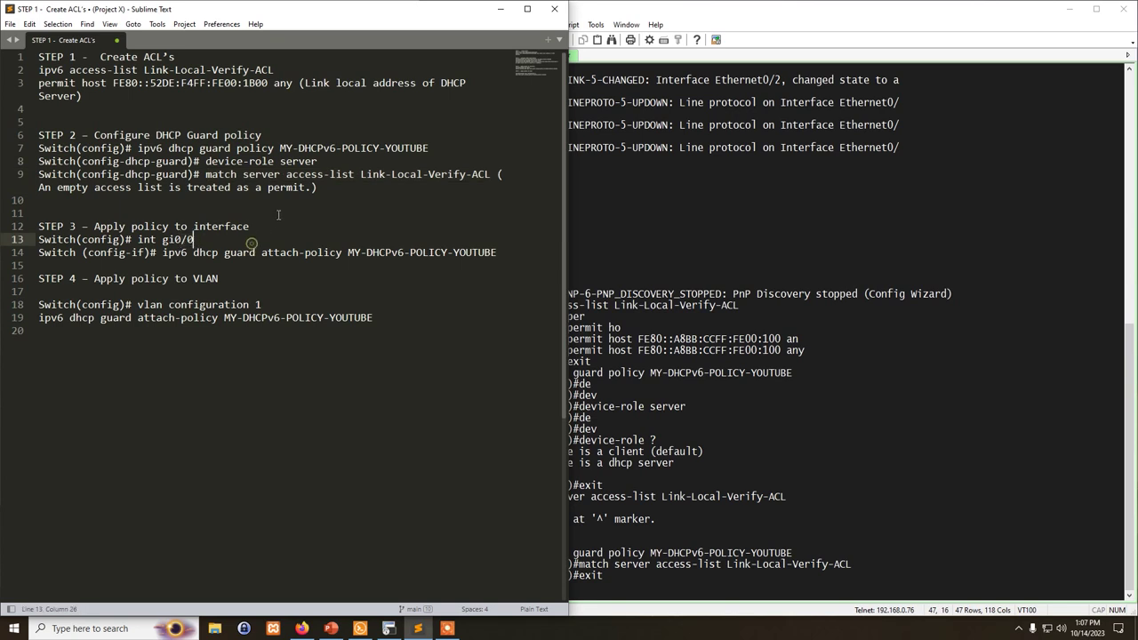
left_click_drag(162, 253, 496, 253)
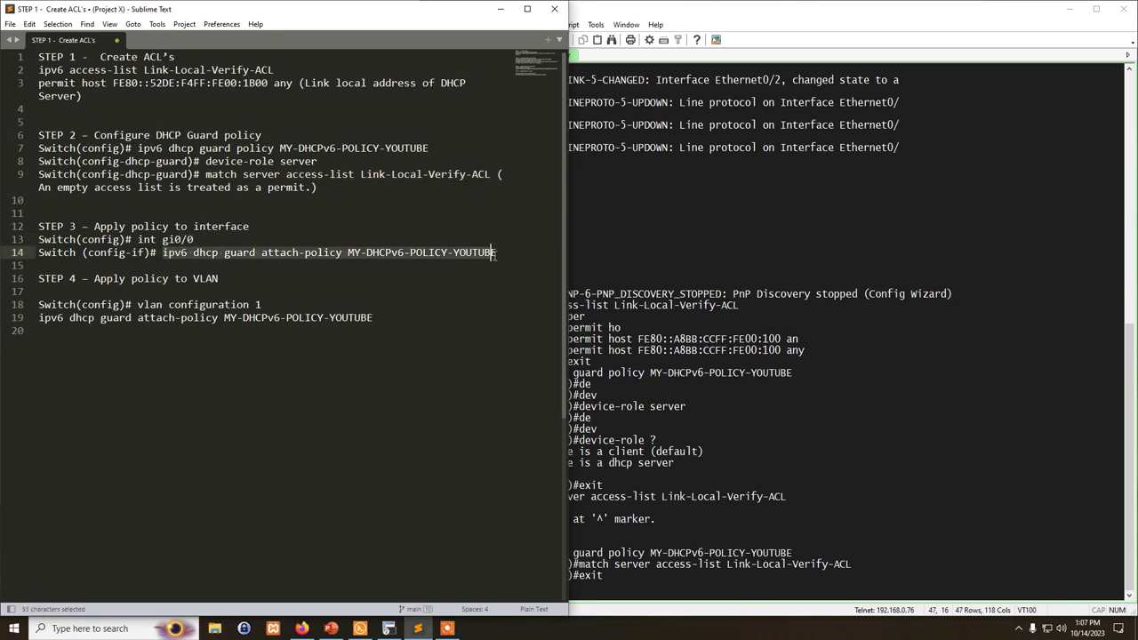
right_click(474, 253)
left_click(502, 290)
left_click(499, 10)
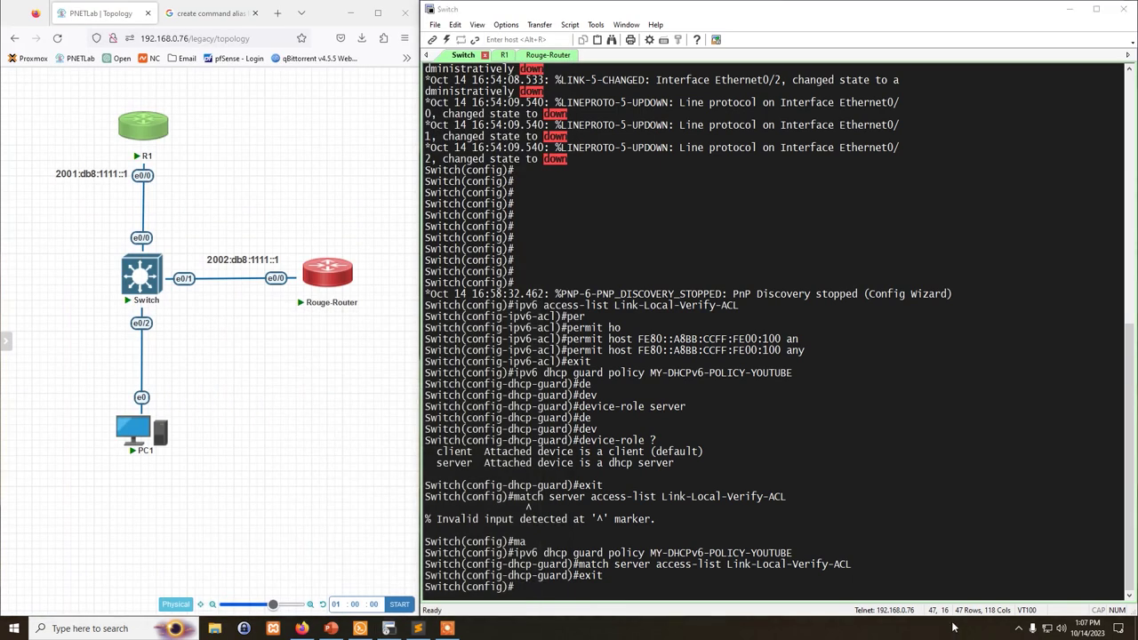
Attach the MY-DHCPv6-POLICY-YOUTUBE guard policy to interface e0/0
left_click(862, 527)
key("Return")
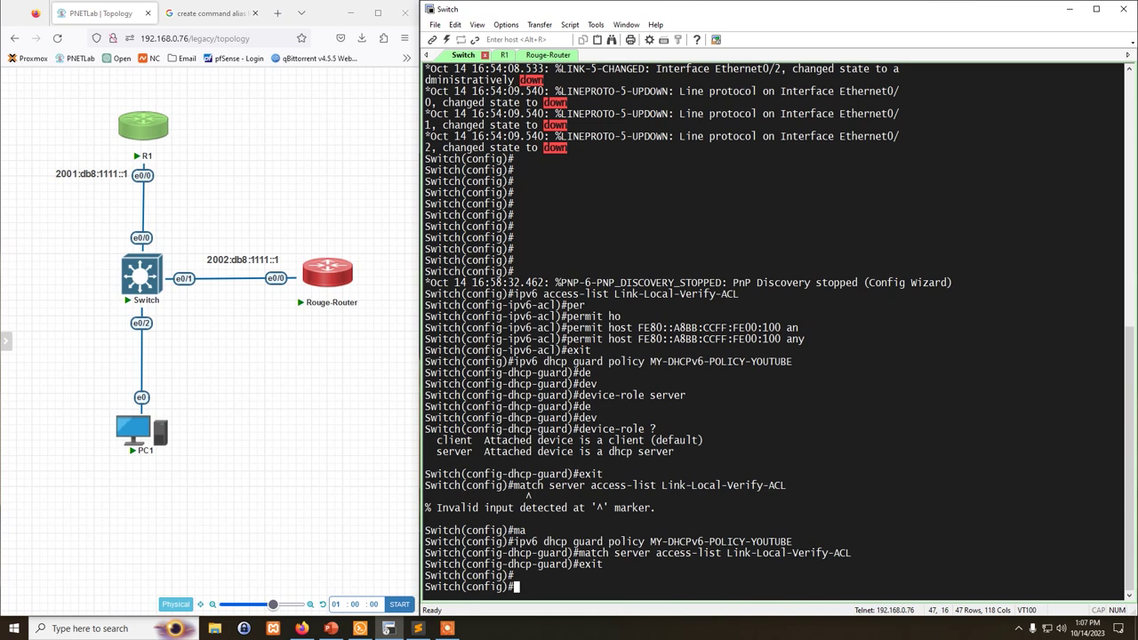
type("int e0/0")
key("Return")
key("shift+Insert")
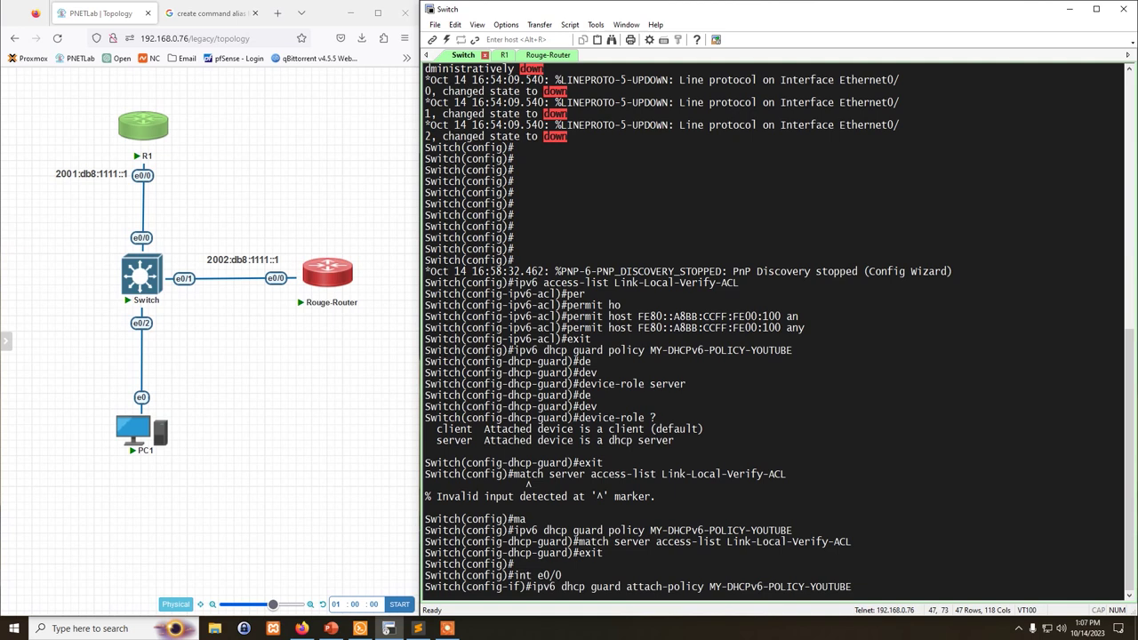
key("Return")
type("exi")
type("t")
key("Return")
Attach the same policy to interface e0/1, then 'end' to privileged EXEC
type("int e0/1")
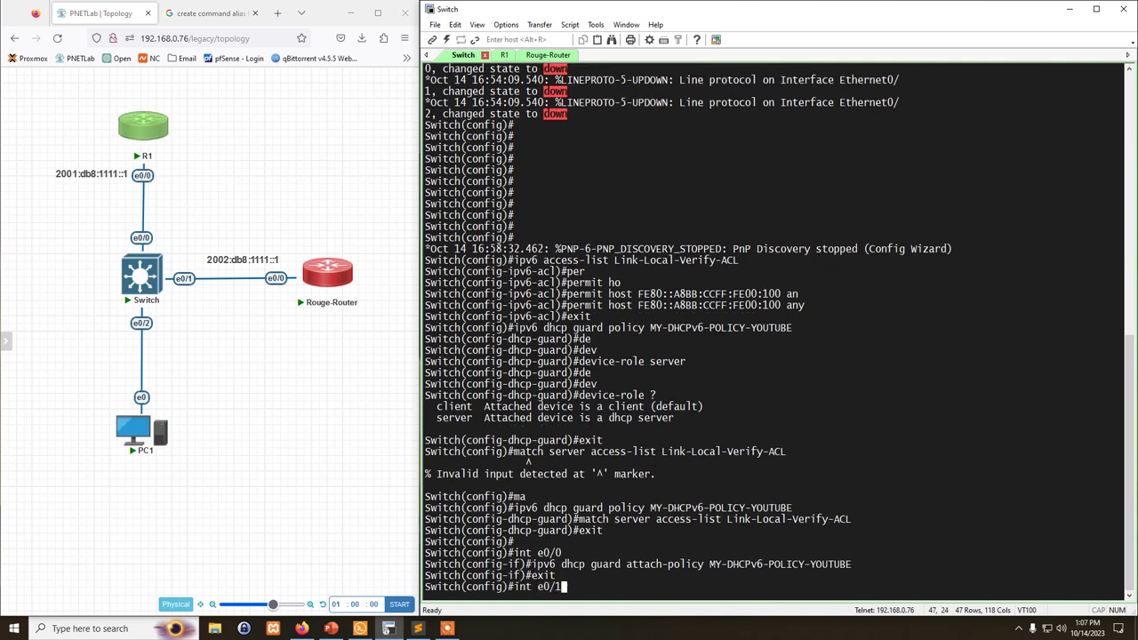
key("Return")
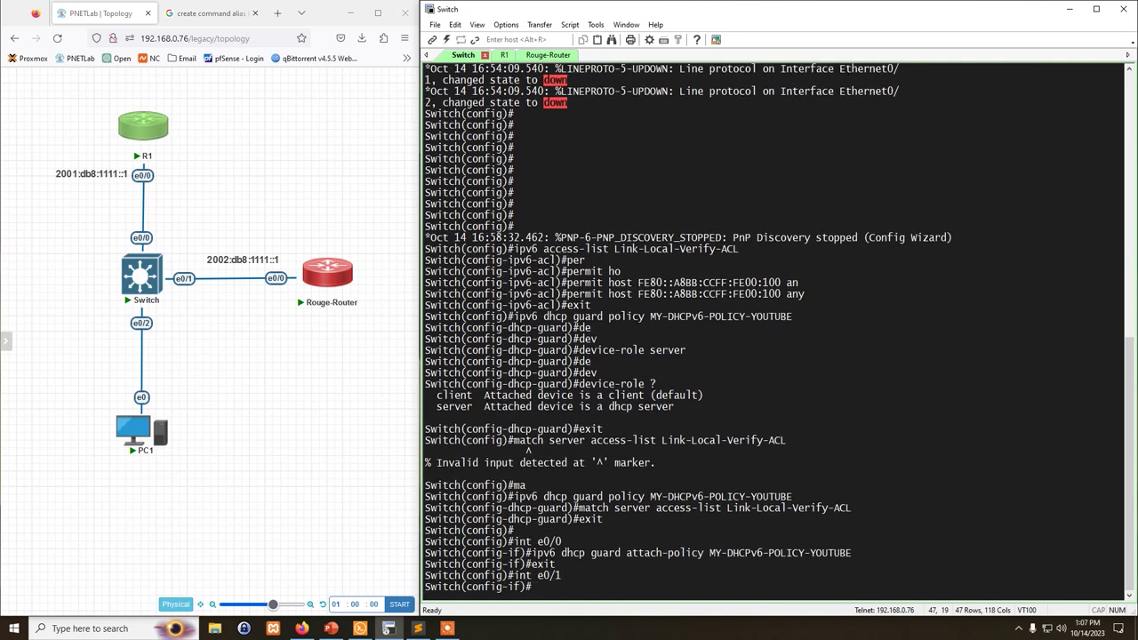
key("shift+Insert")
key("Return")
type("exit")
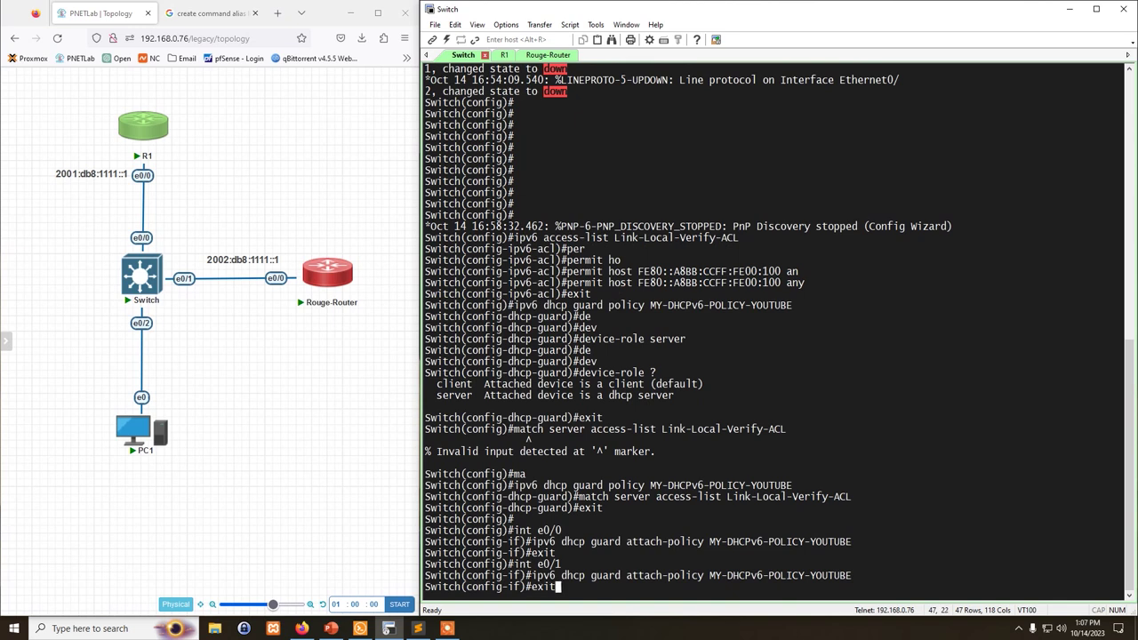
key("Return")
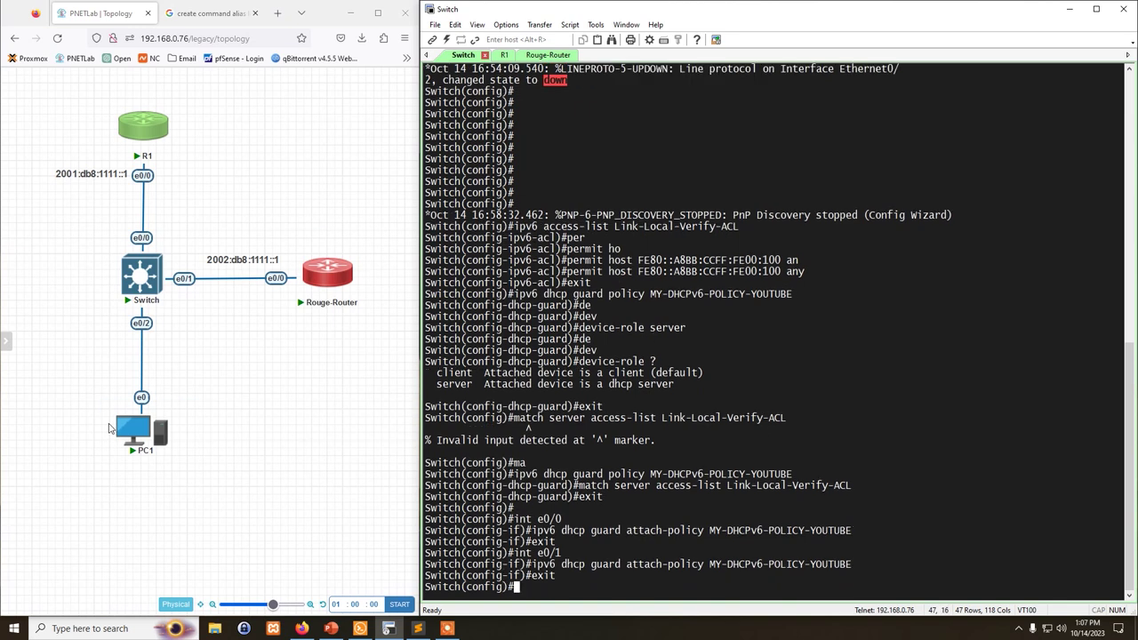
type("end")
key("Return")
key("Return")
key("Return")
key("Return")
key("Return")
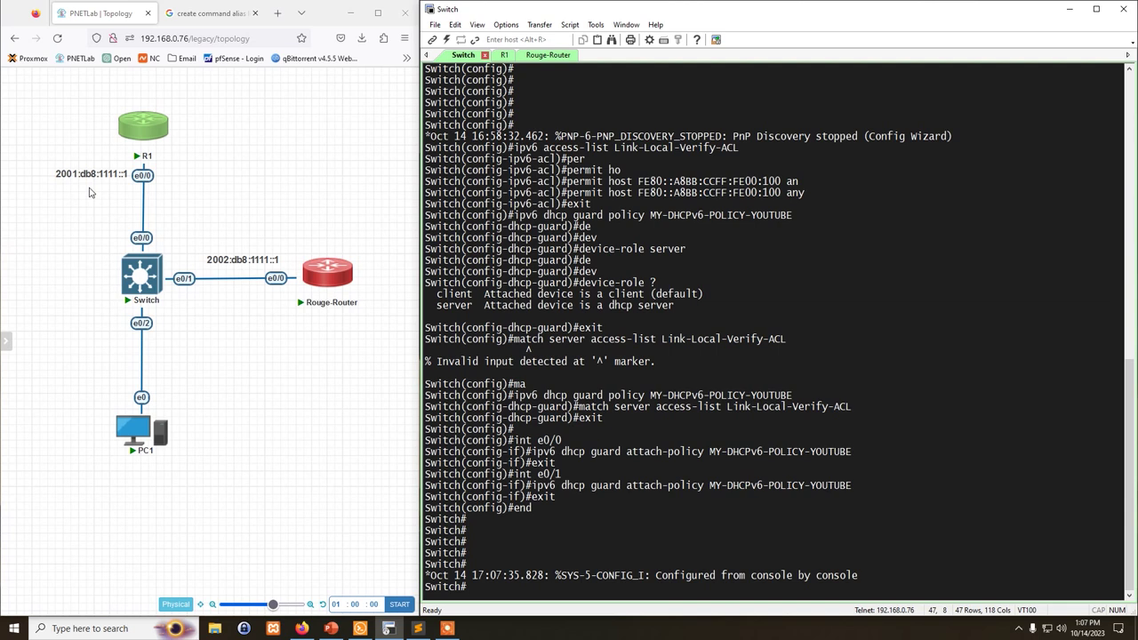
Show R1's console and highlight its link-local address FE80::A8BB:CCFF:FE00:100
left_click(496, 55)
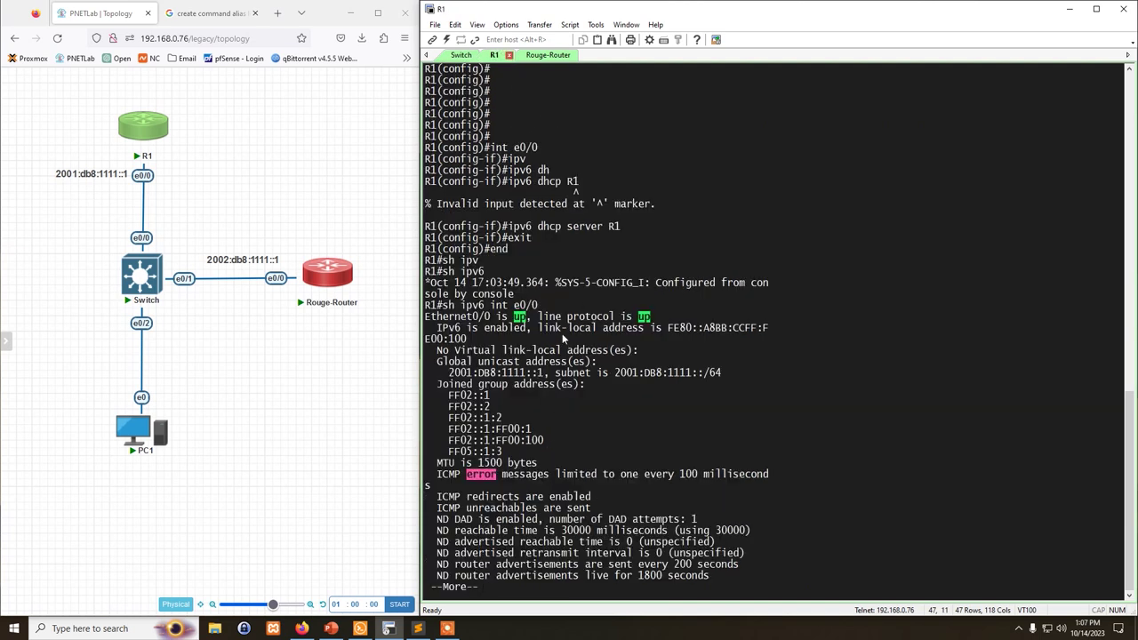
double_click(672, 327)
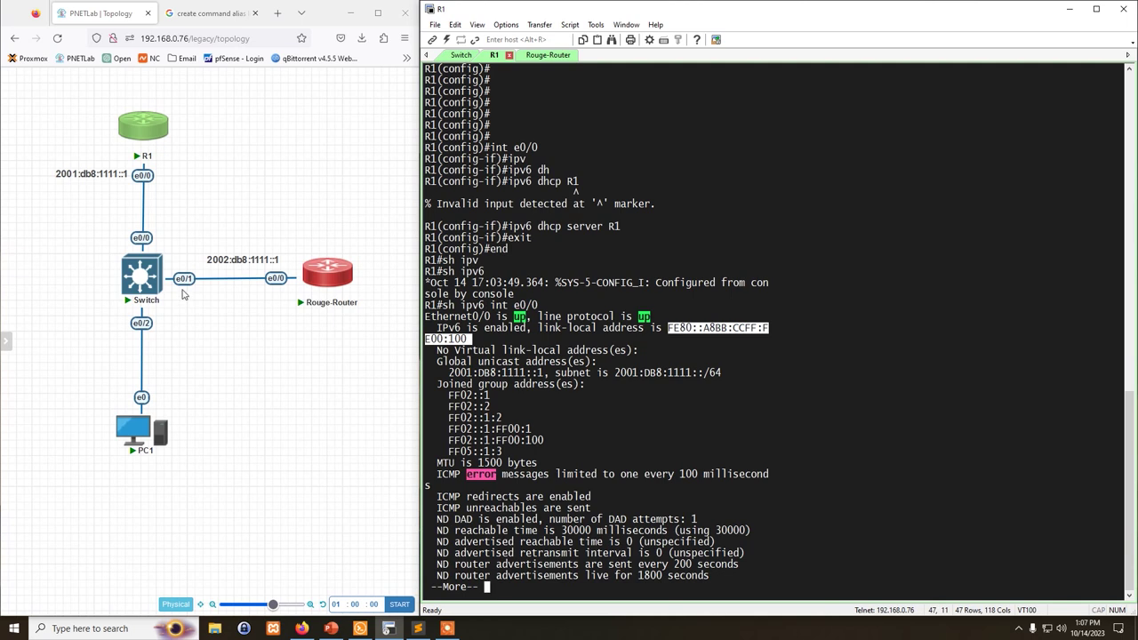
mouse_move(331, 299)
Open PC1's QEMU console, choose Restart Later, and dismiss the driver and notification pop-ups
left_click(135, 431)
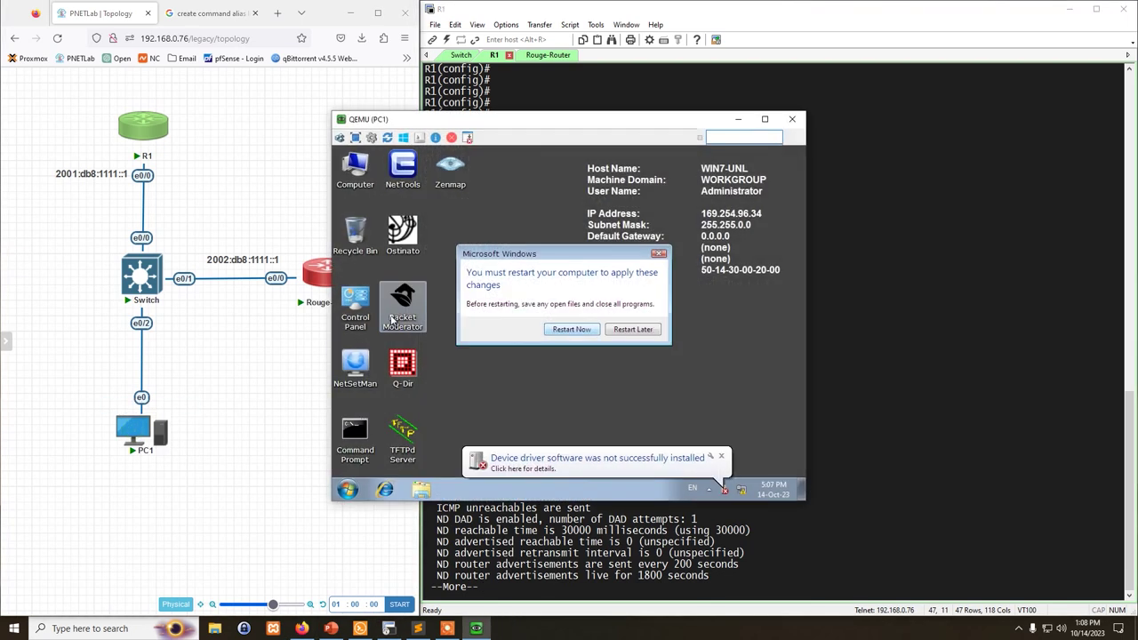
left_click(647, 333)
left_click(347, 490)
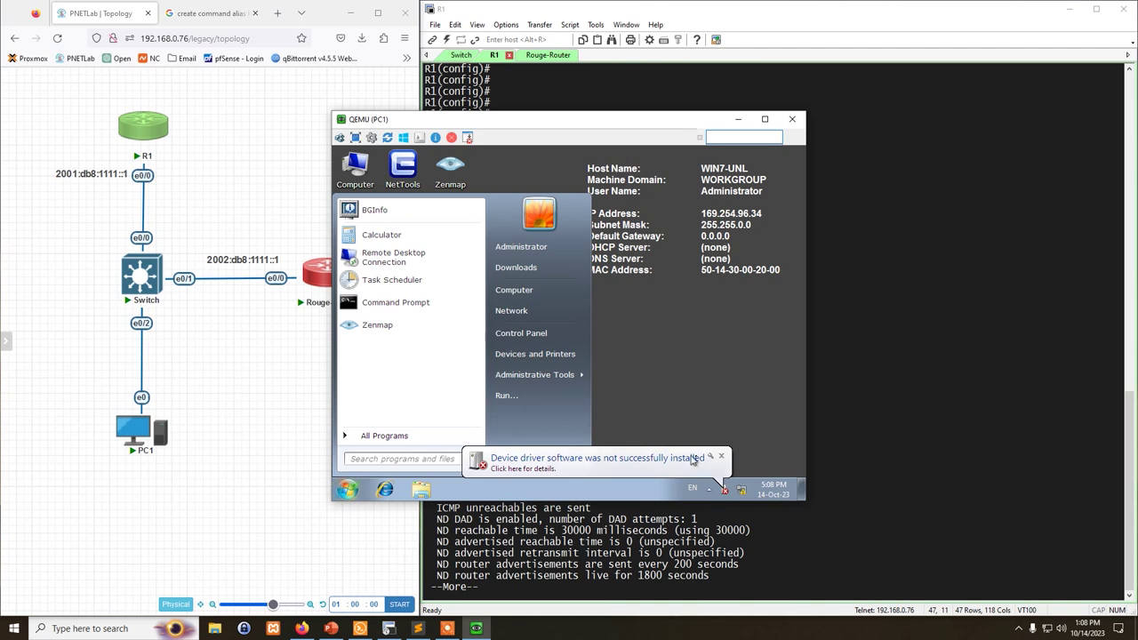
left_click(720, 456)
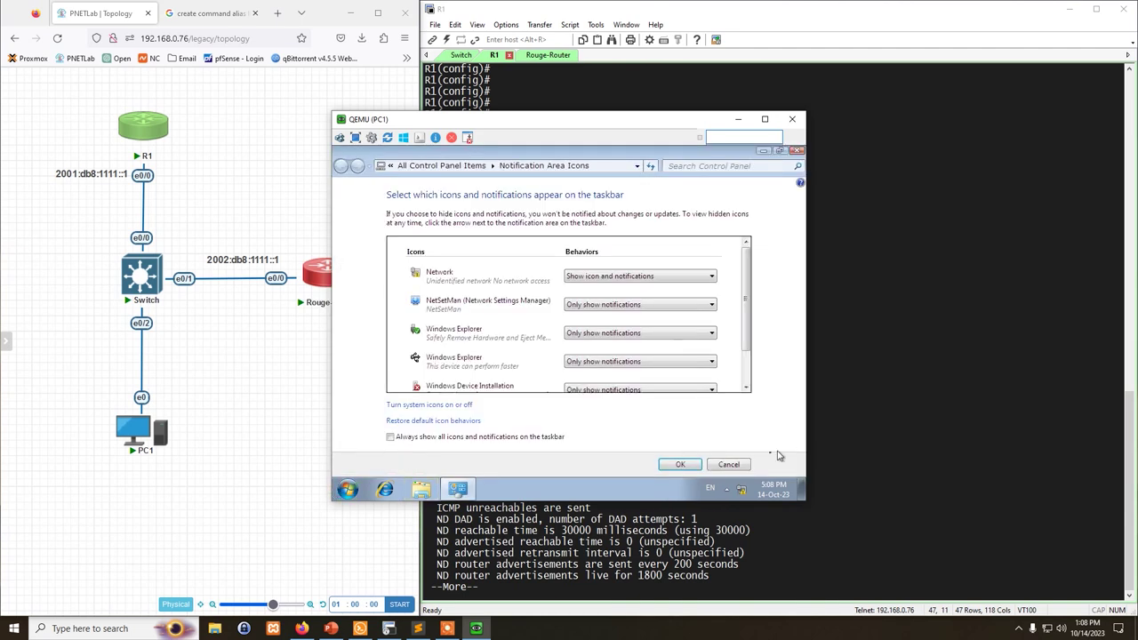
left_click(740, 463)
Restart PC1 from the Start menu's shutdown options and return to the Switch console
left_click(347, 491)
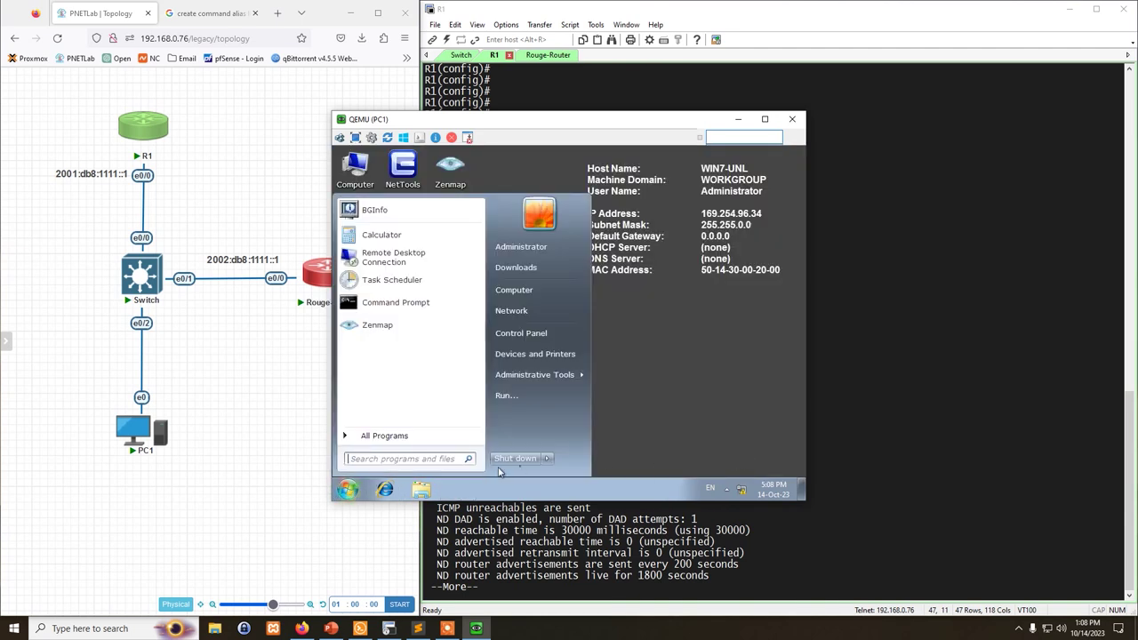
left_click(547, 458)
left_click(581, 432)
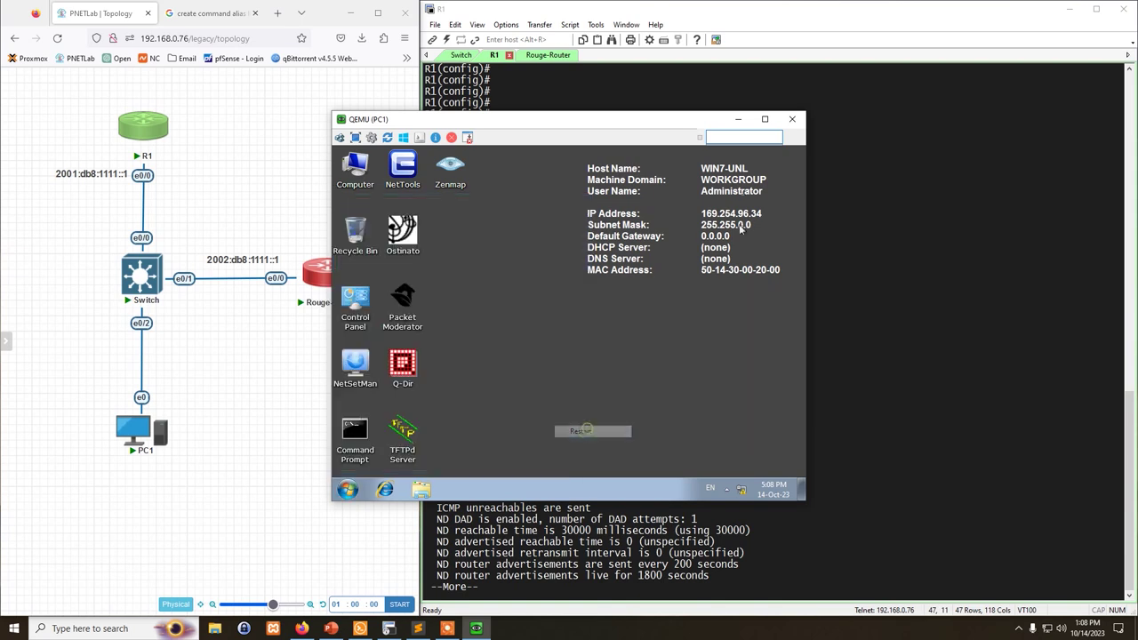
left_click(738, 119)
left_click(462, 55)
Run show interfaces status on the switch to find the disabled Ethernet ports
key("Return")
key("Return")
key("Return")
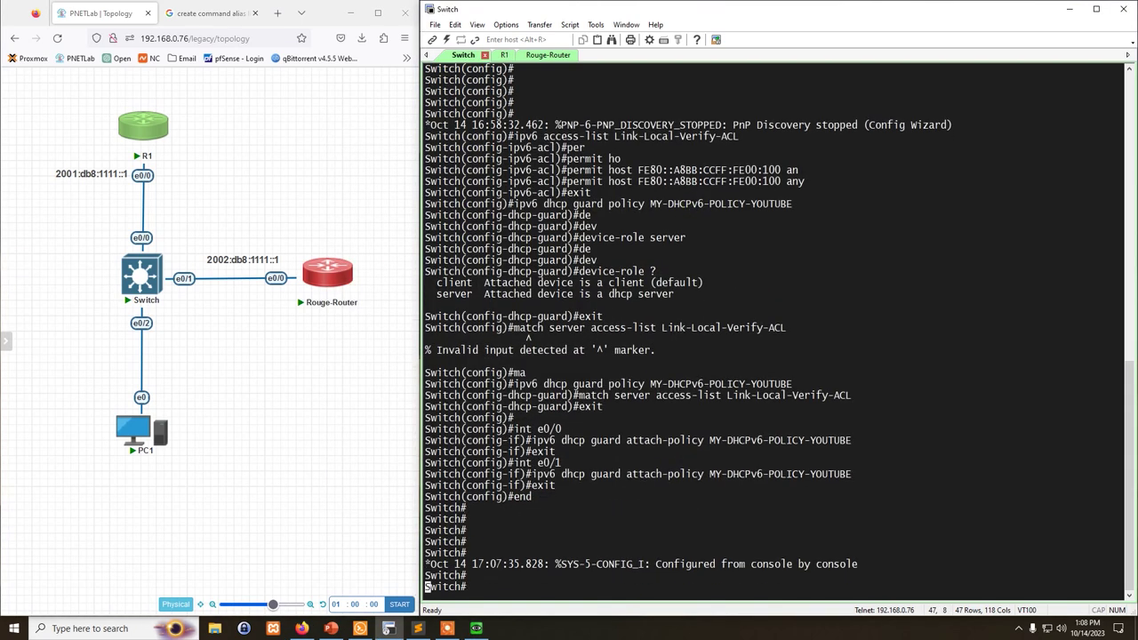
type("show int s")
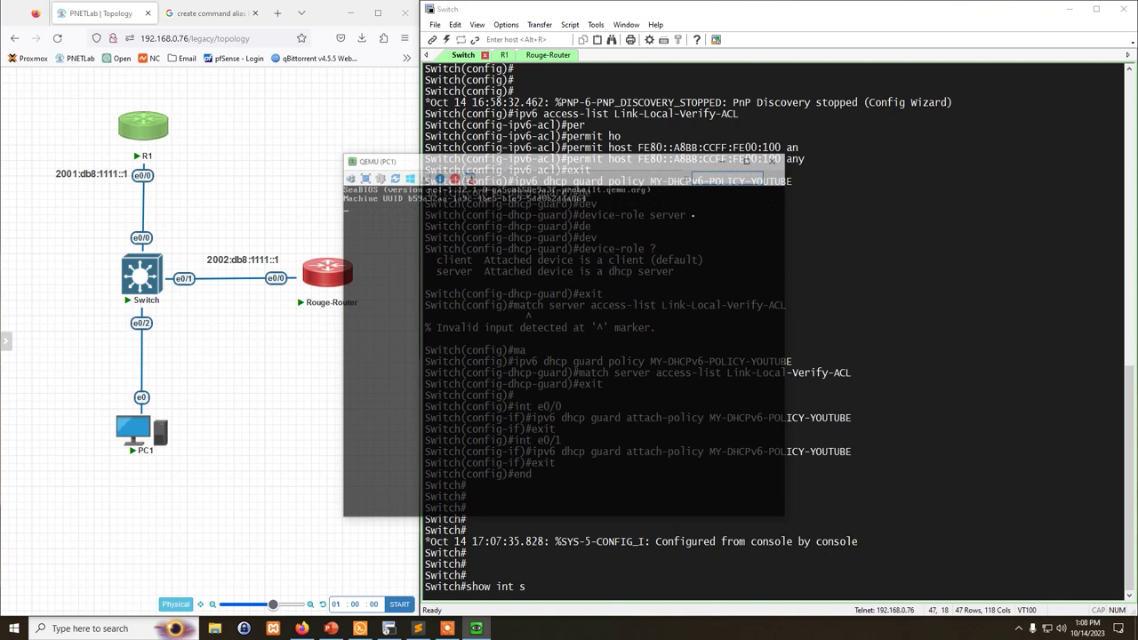
left_click(898, 226)
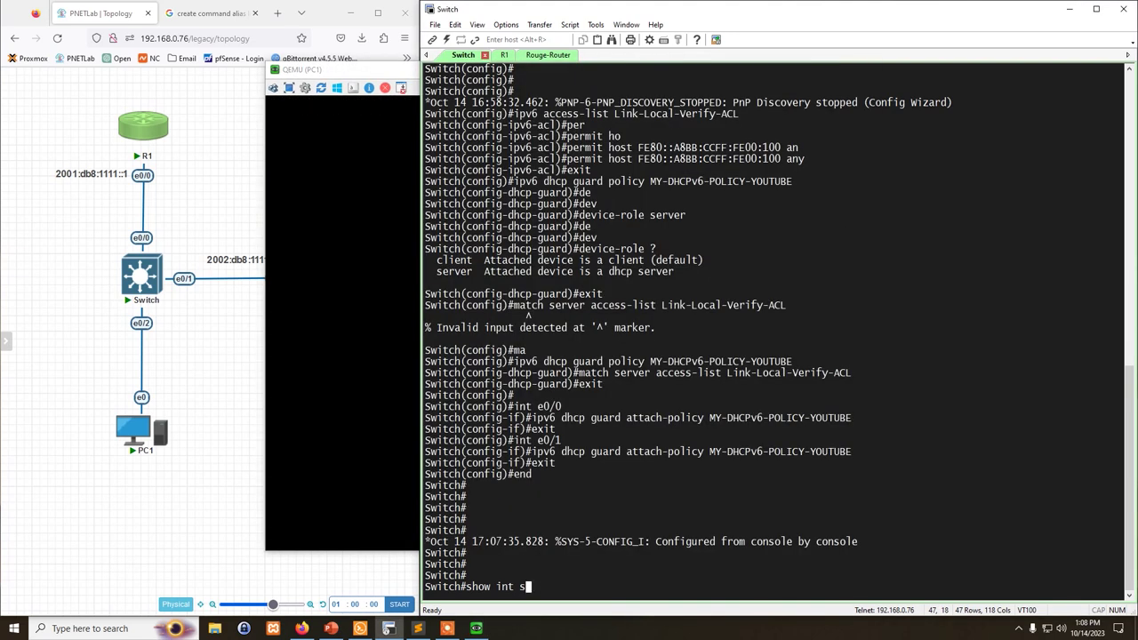
type("taut")
key("BackSpace")
type("us")
key("Return")
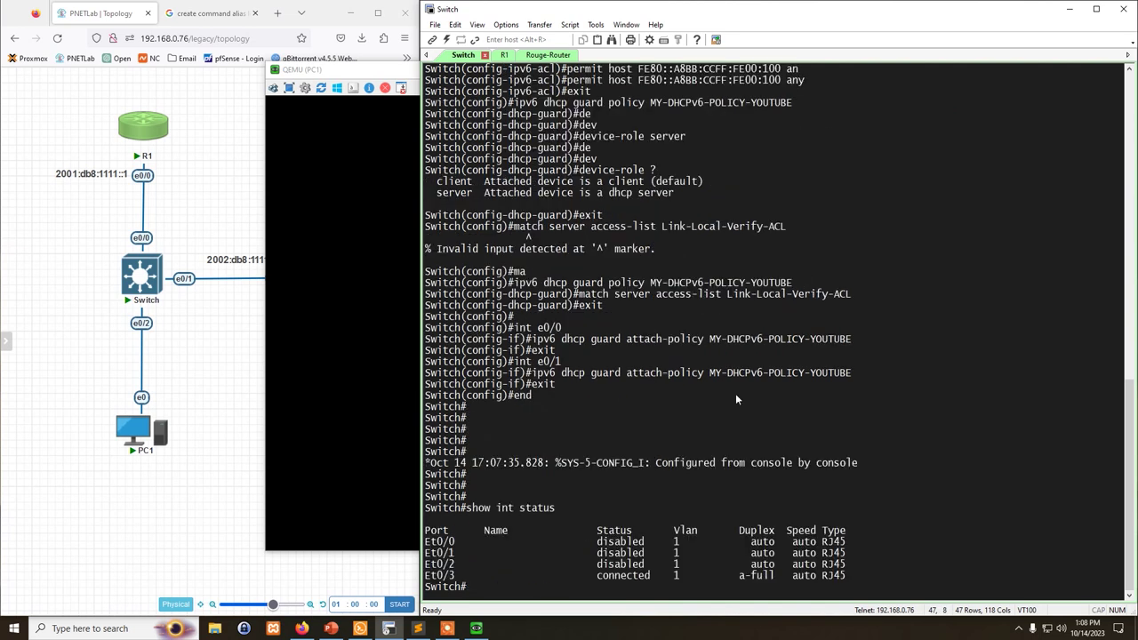
left_click_drag(649, 555, 512, 546)
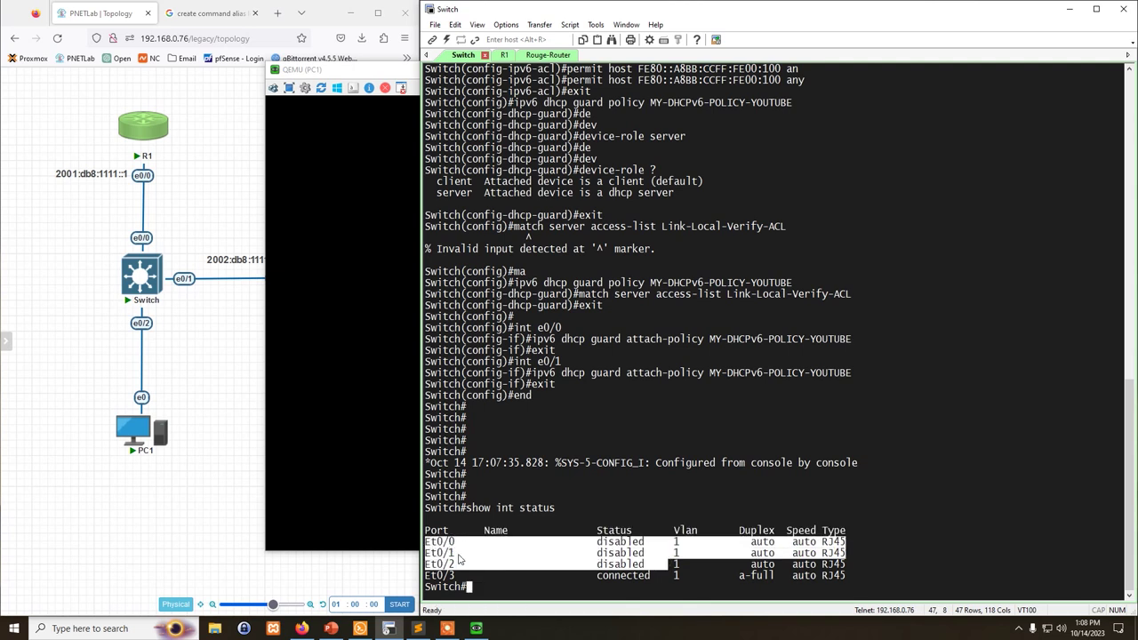
left_click(515, 558)
Apply no shutdown to interface range e0/0-3 in config mode, then end
type("conf t")
key("Return")
type("in")
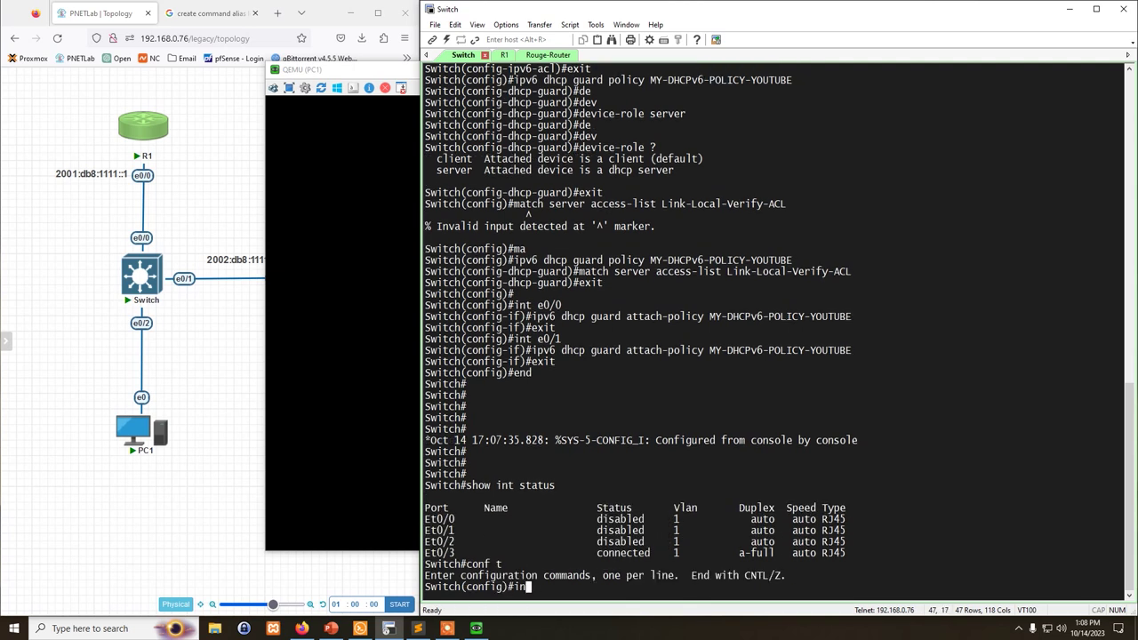
type("t ran")
key("Tab")
type("e0/")
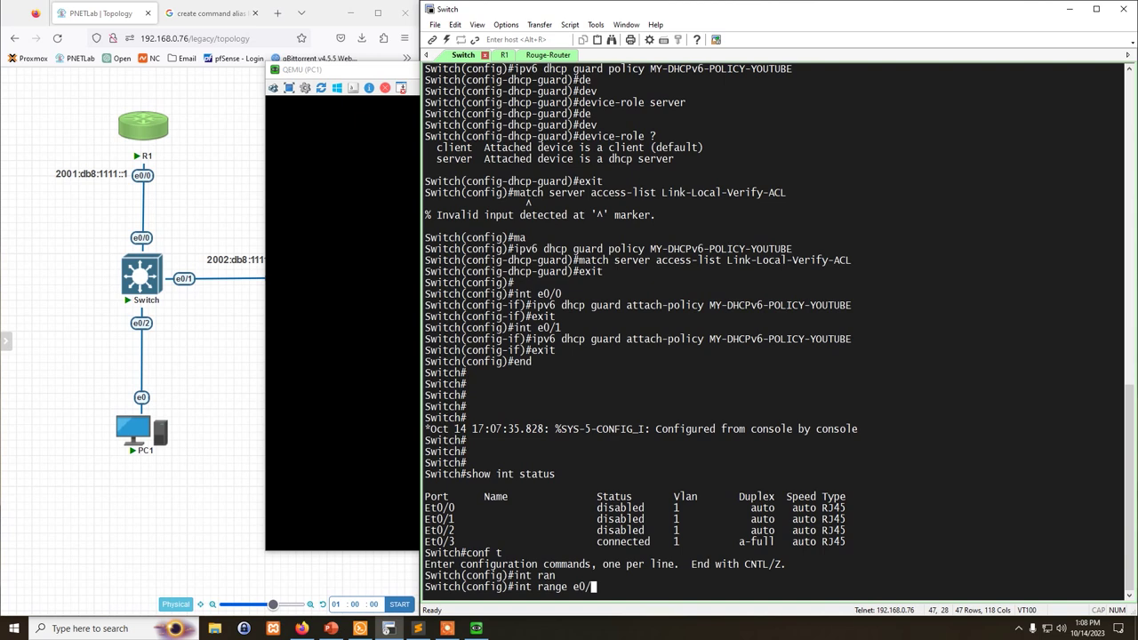
type("0-3")
key("Return")
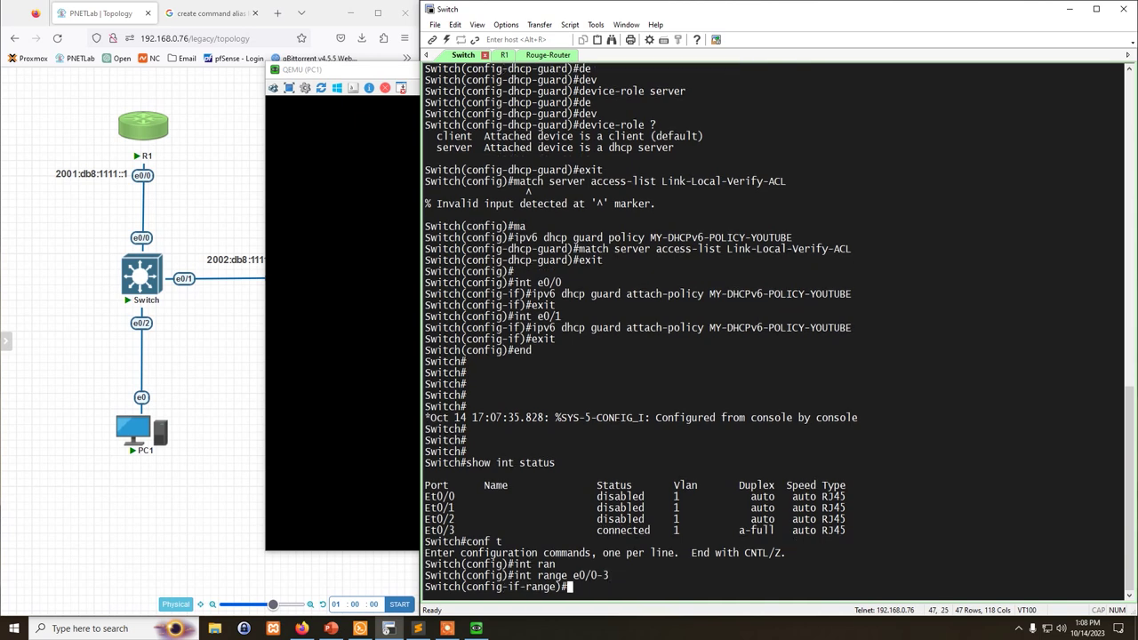
type("no sh")
key("Return")
type("en")
key("Return")
type("ed")
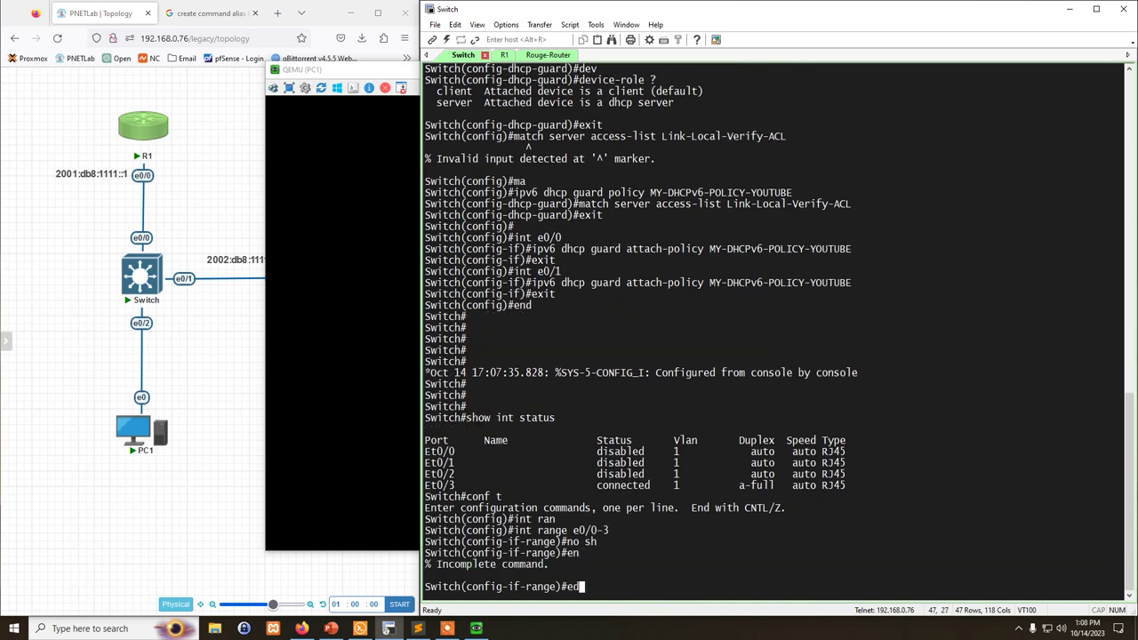
type("d")
key("Return")
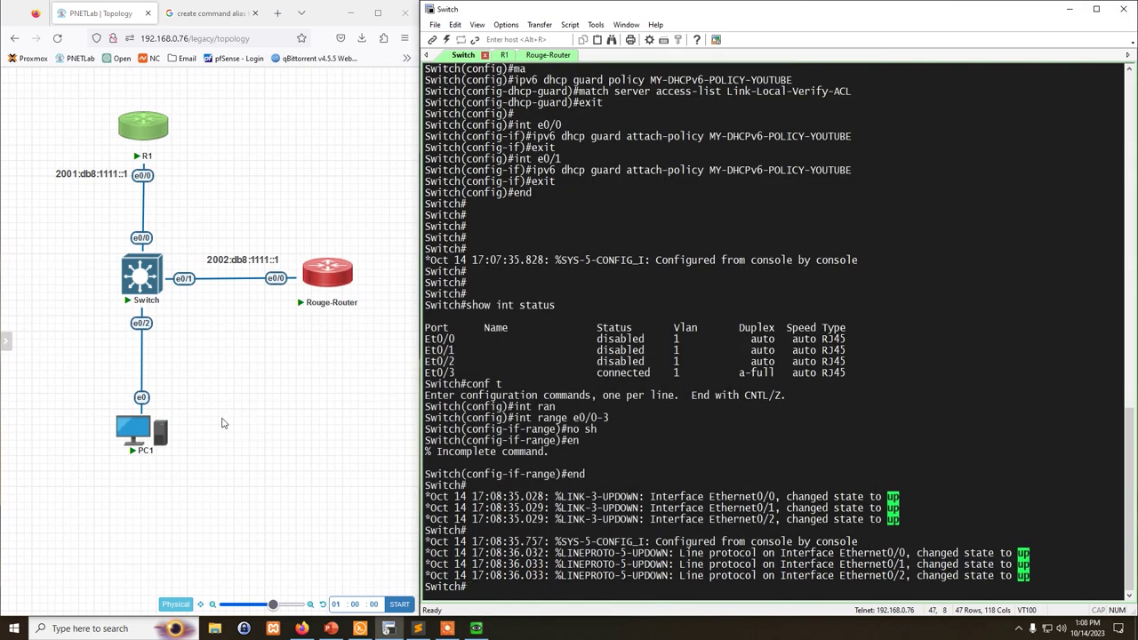
Open a command prompt on the PC1 VM and run ipconfig
left_click(476, 628)
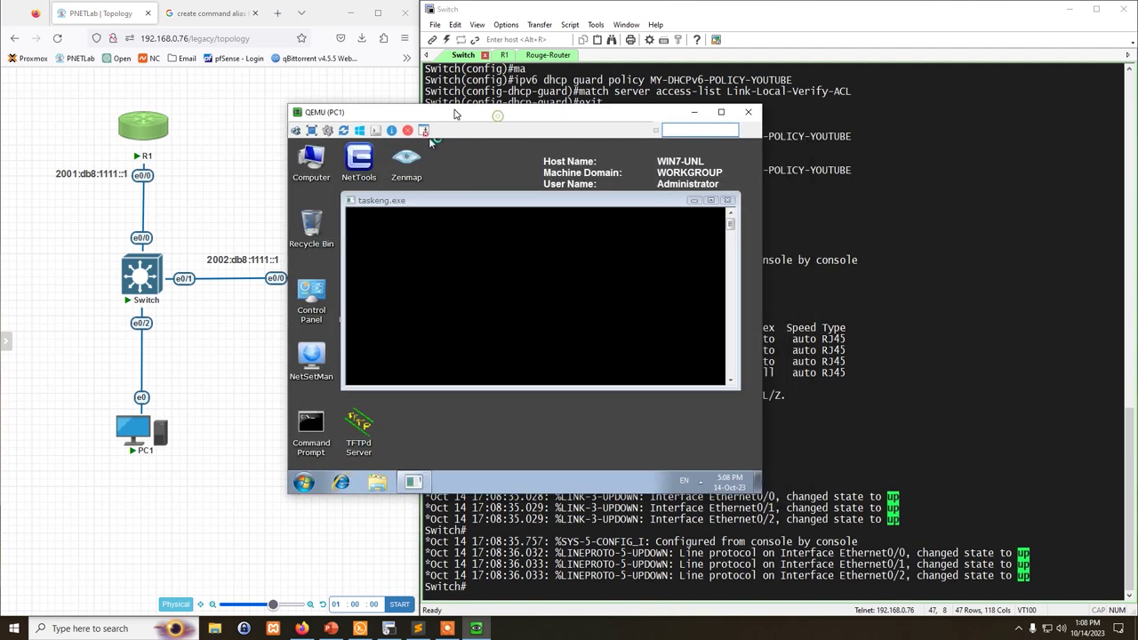
left_click(819, 208)
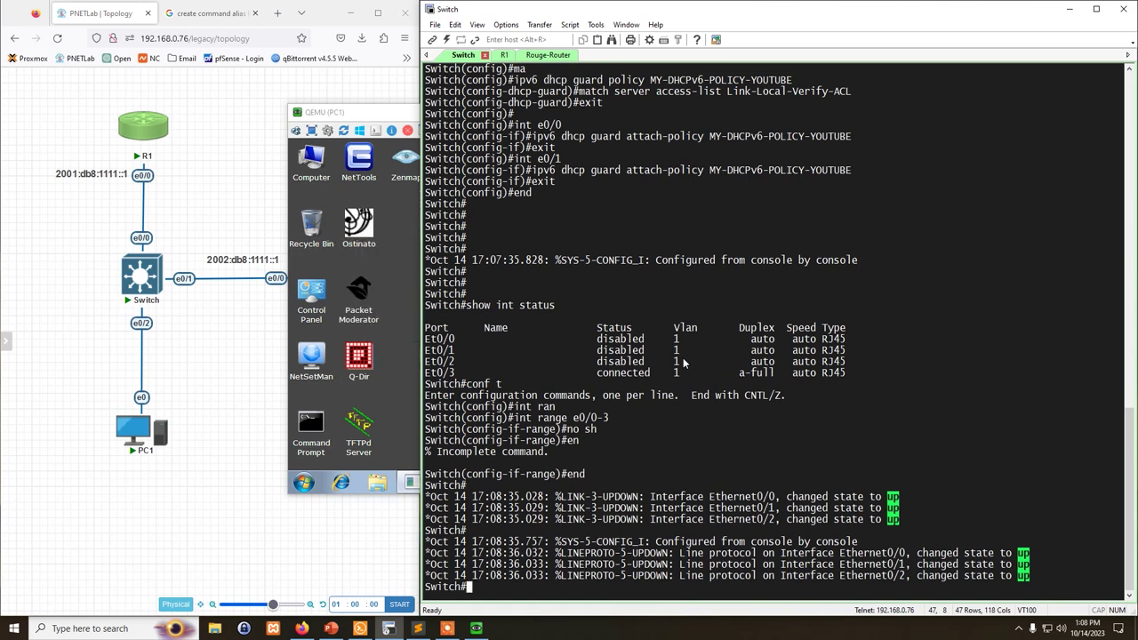
double_click(310, 426)
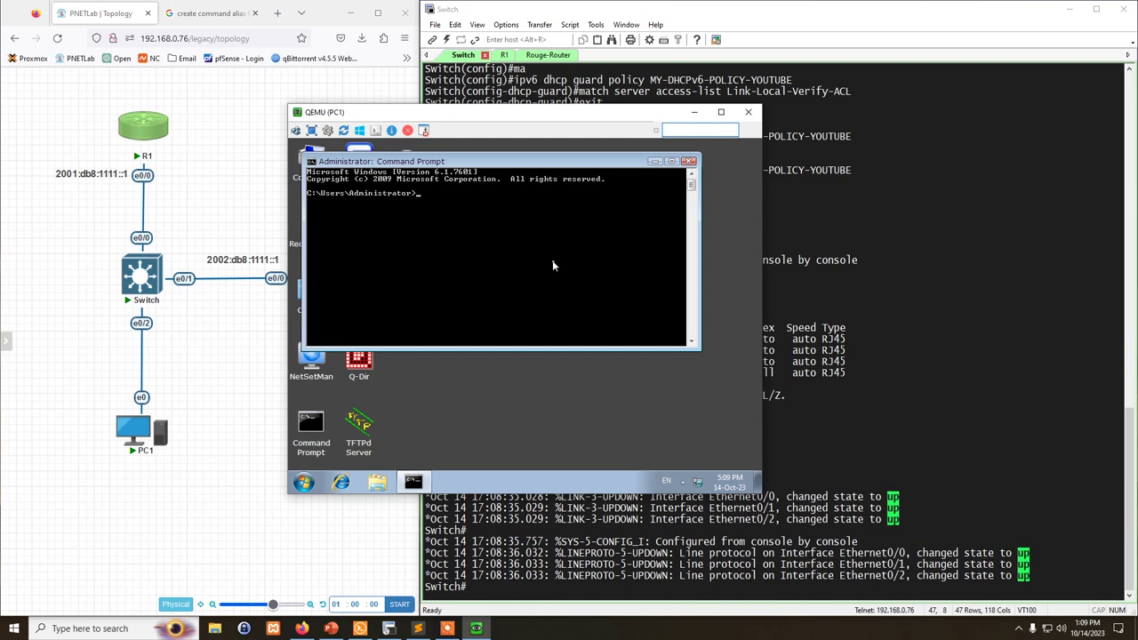
Open PC1's Network and Sharing Center adapter settings and shift the window left
left_click(697, 482)
left_click(691, 464)
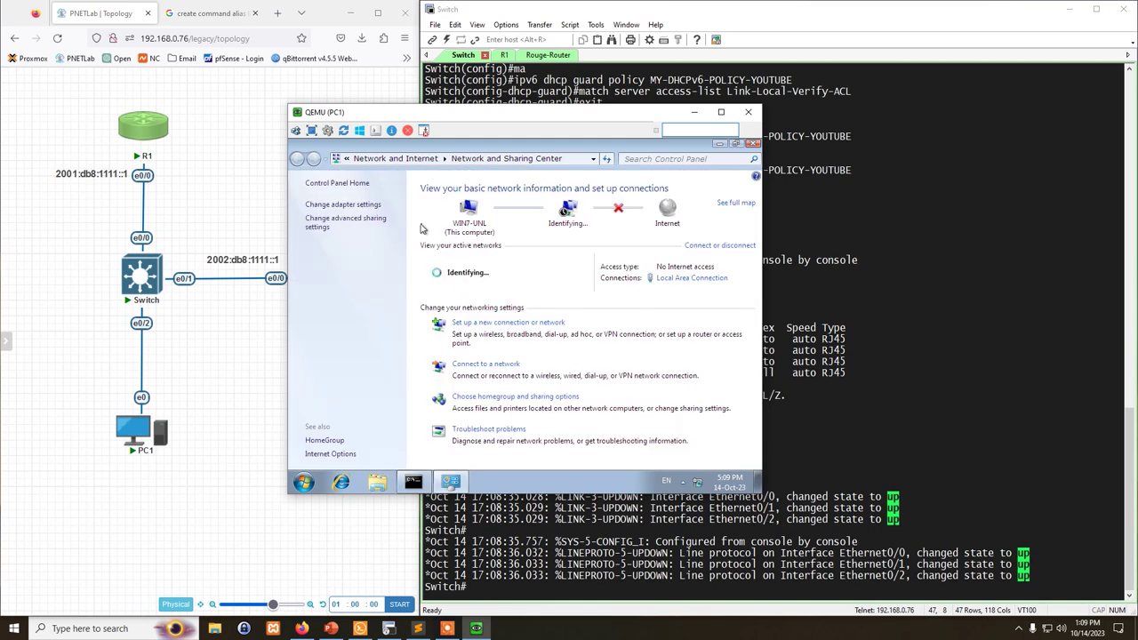
left_click(355, 206)
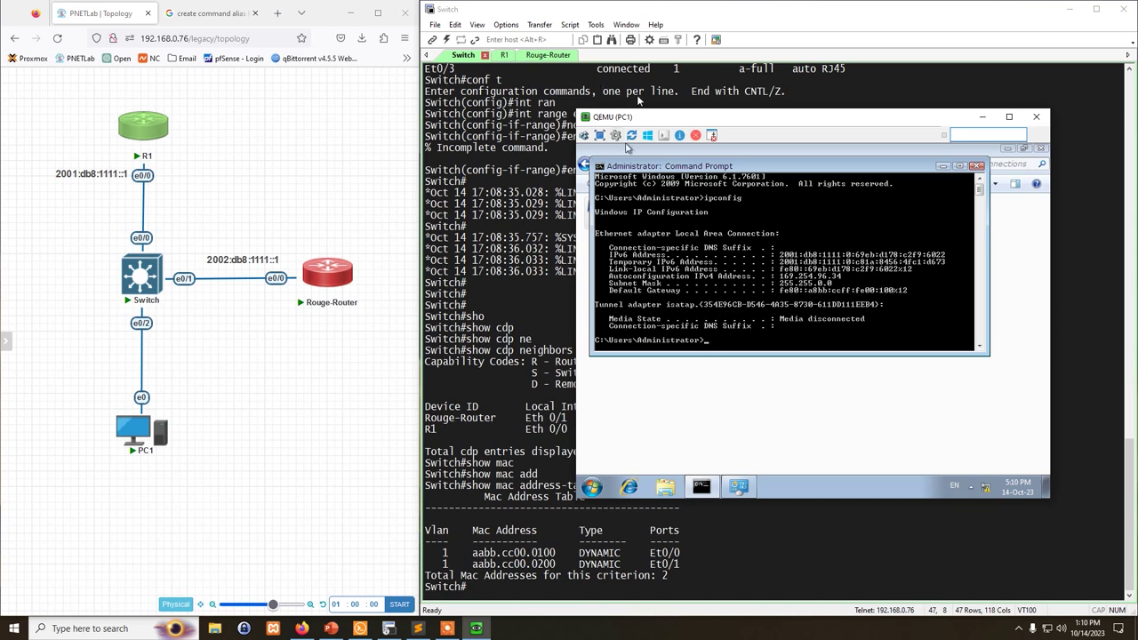
left_click_drag(648, 119, 448, 107)
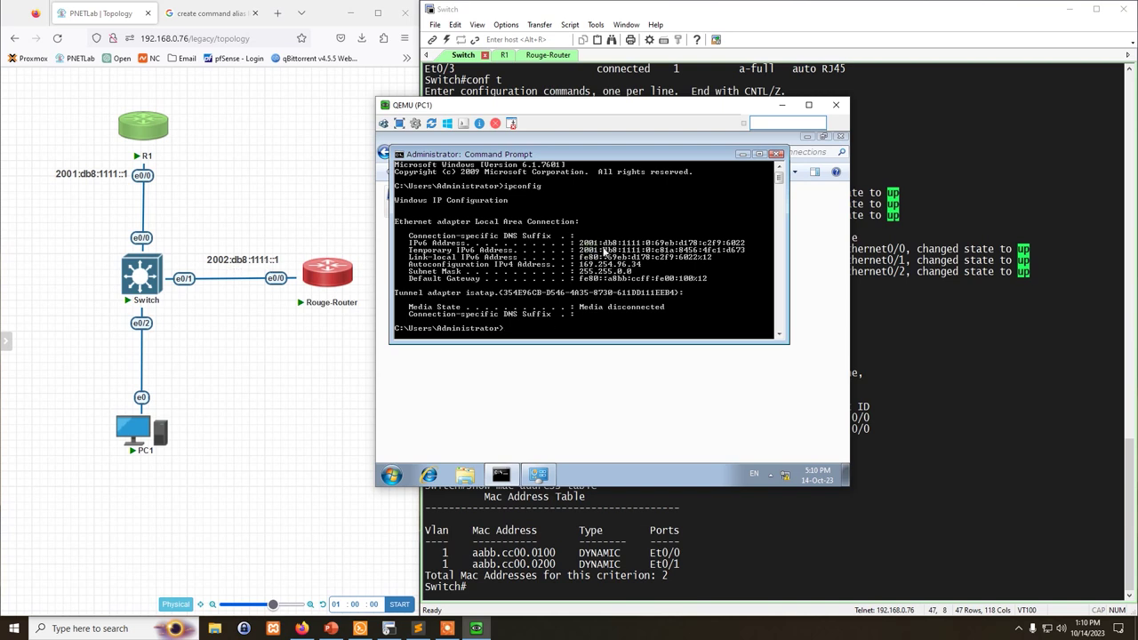
Run show ipv6 dhcp guard policy on the Switch console
mouse_move(136, 282)
left_click(388, 628)
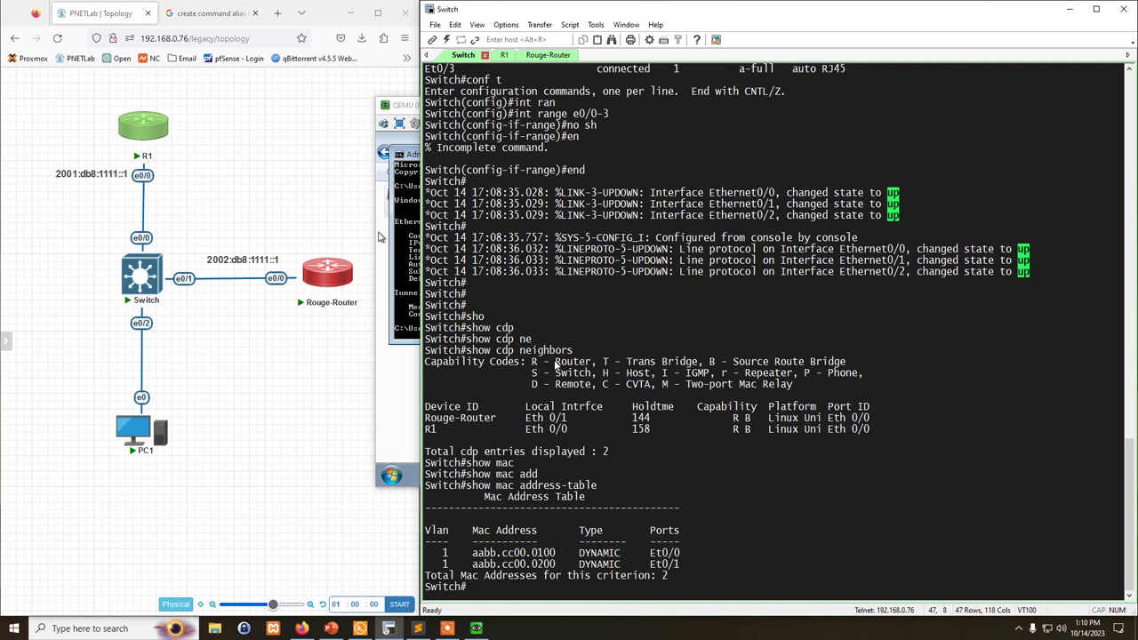
type("show ipv")
key("Tab")
type("dh")
key("Tab")
type("g")
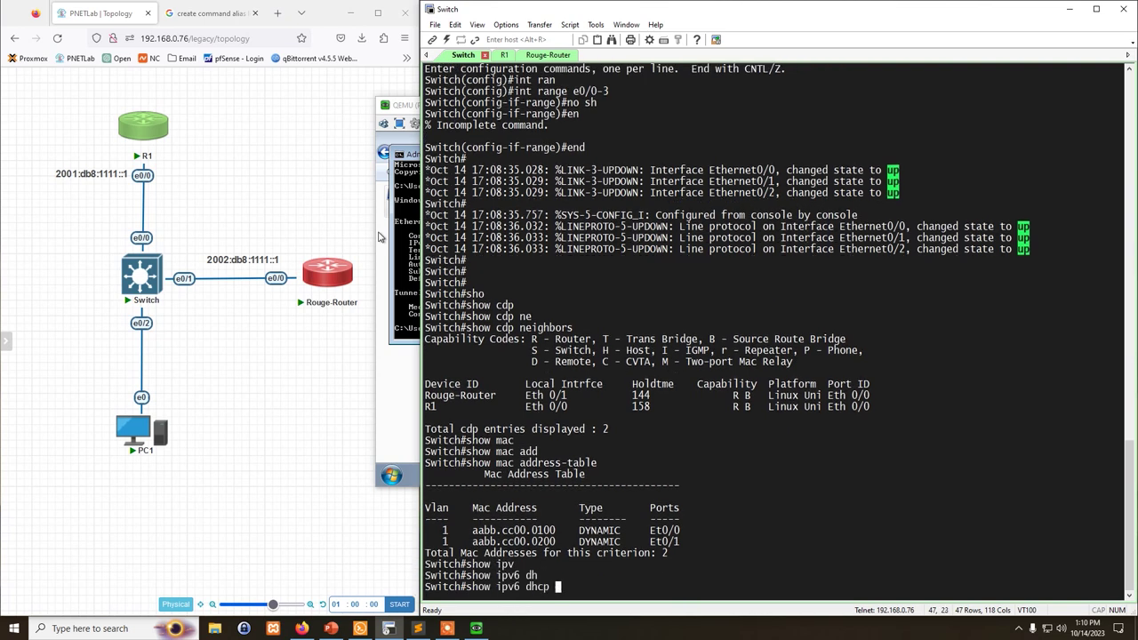
key("Tab")
type("?")
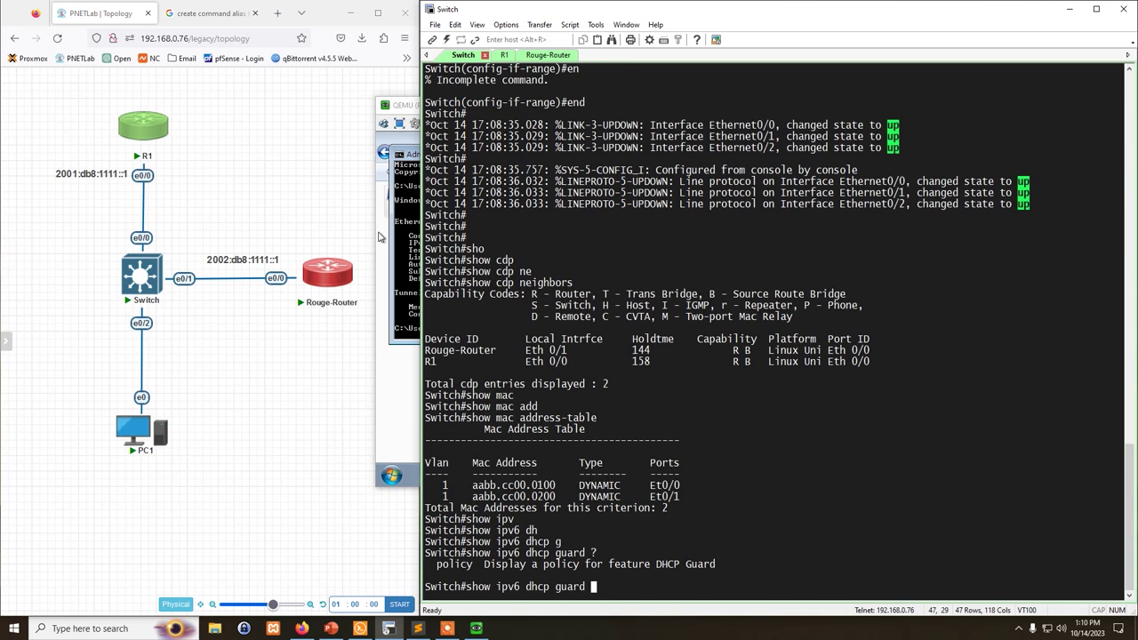
type("po")
key("Tab")
type("?")
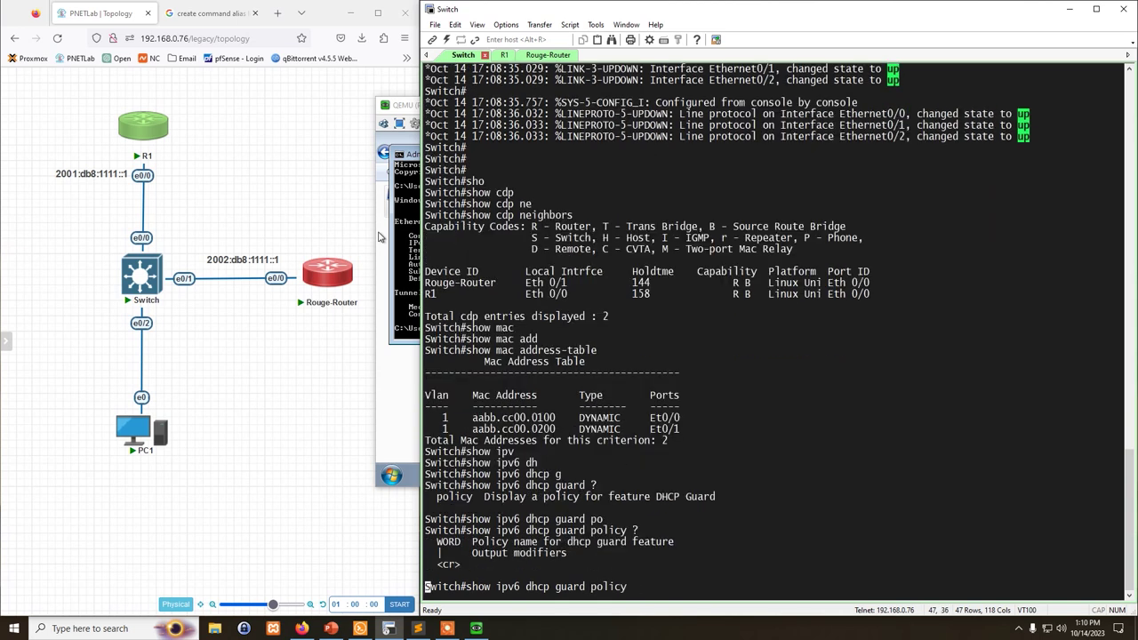
key("Return")
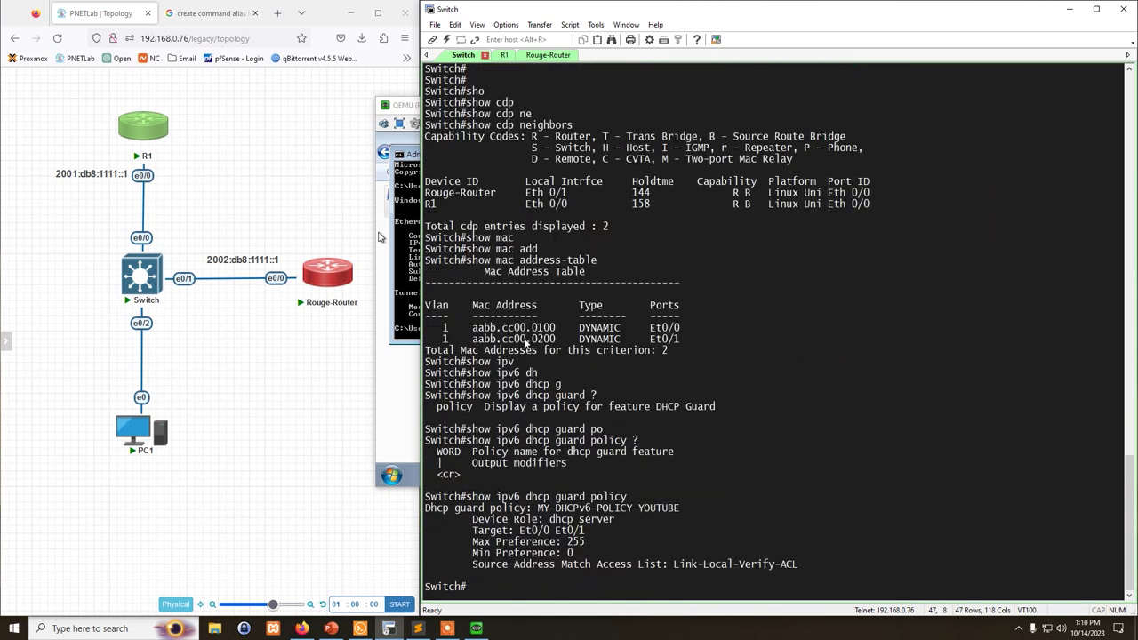
Highlight policy MY-DHCPv6-POLICY-YOUTUBE, its Et0/0 and Et0/1 targets, and Link-Local-Verify-ACL for copying
left_click_drag(537, 508, 756, 511)
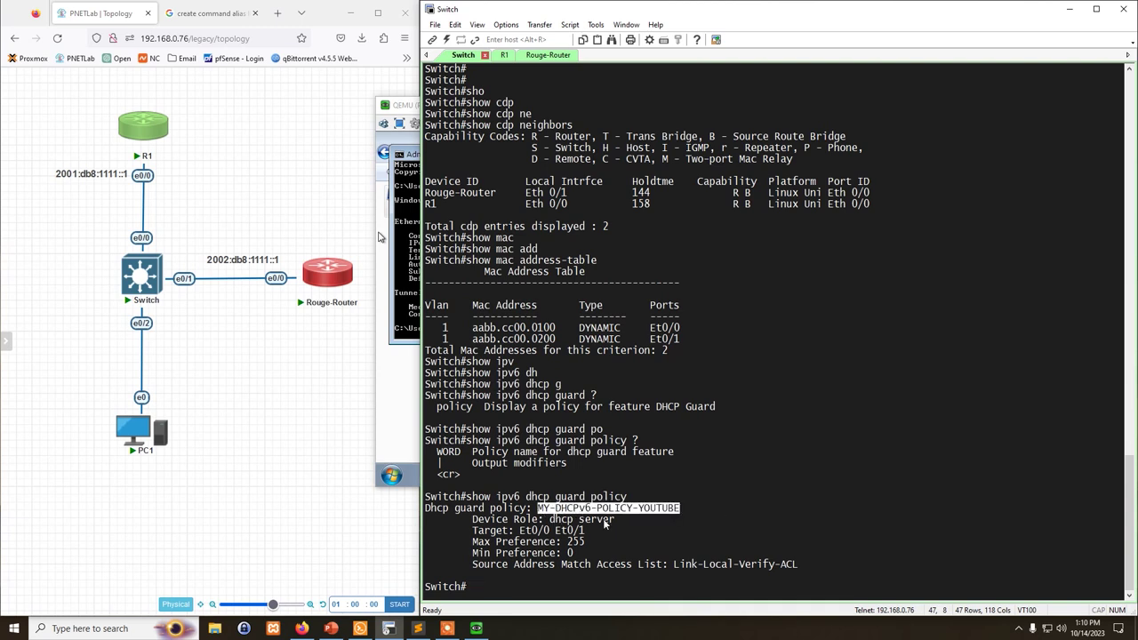
left_click_drag(514, 531, 585, 534)
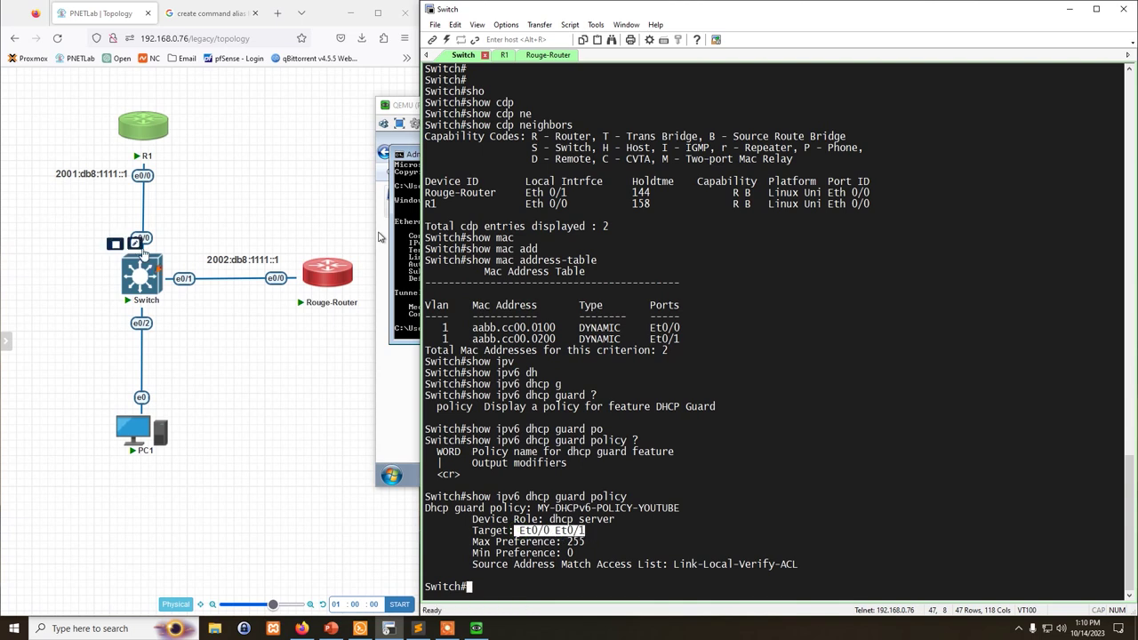
left_click(134, 243)
left_click_drag(675, 565, 797, 566)
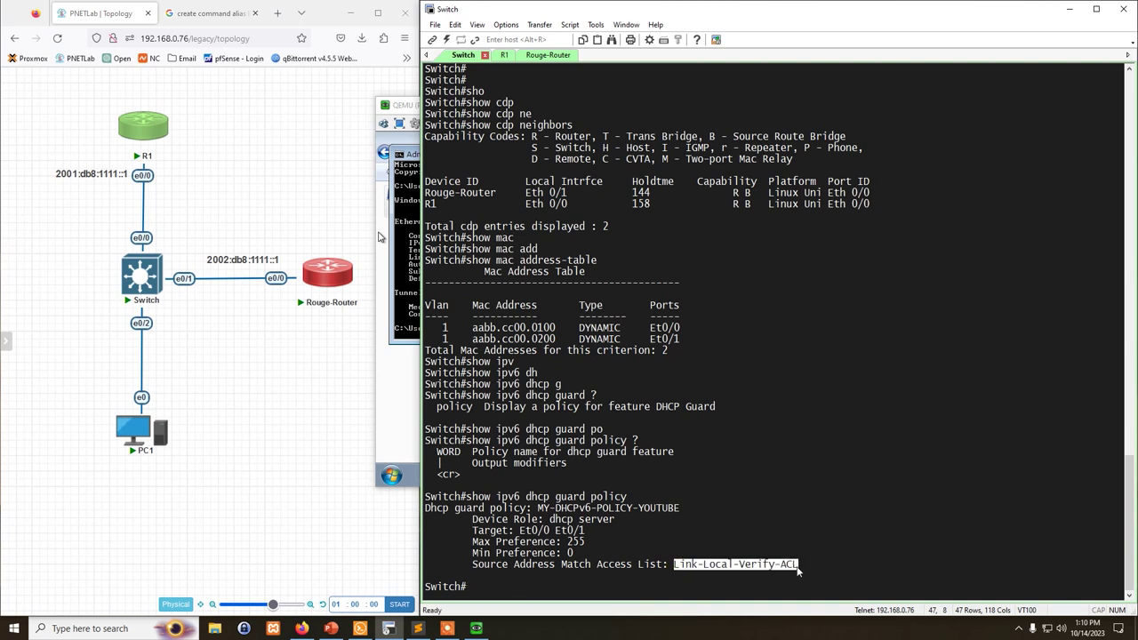
right_click(797, 571)
Copy the ACL name and run sh ip access-lists Link-Local-Verify-ACL
left_click(844, 401)
type("sh ip acc")
key("Tab")
type("e")
key("Tab")
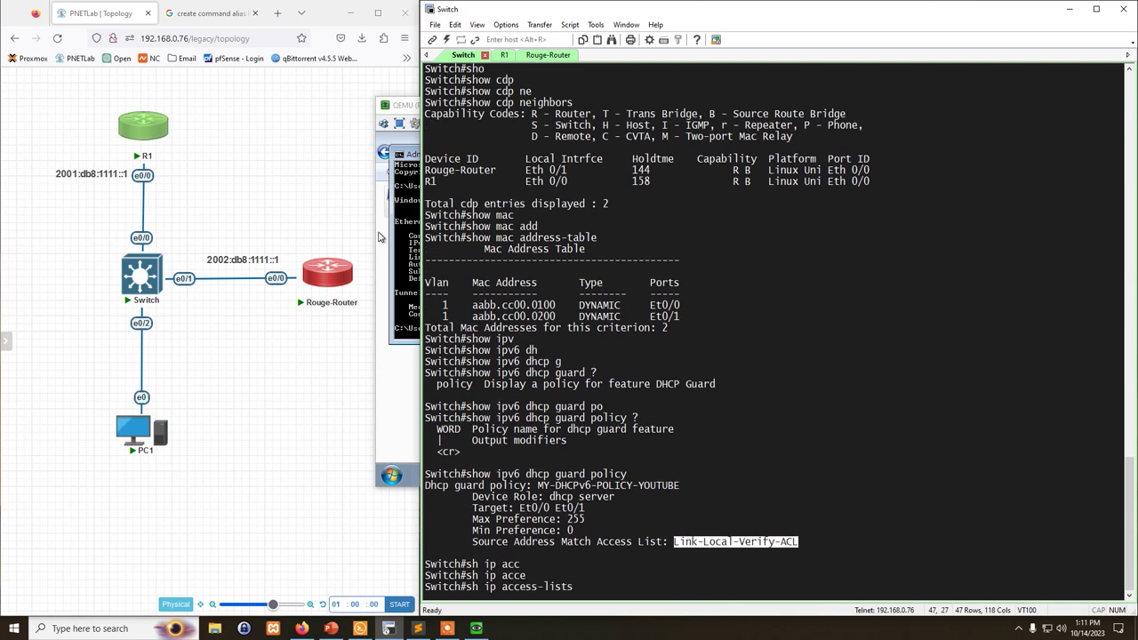
key("shift+Insert")
key("Return")
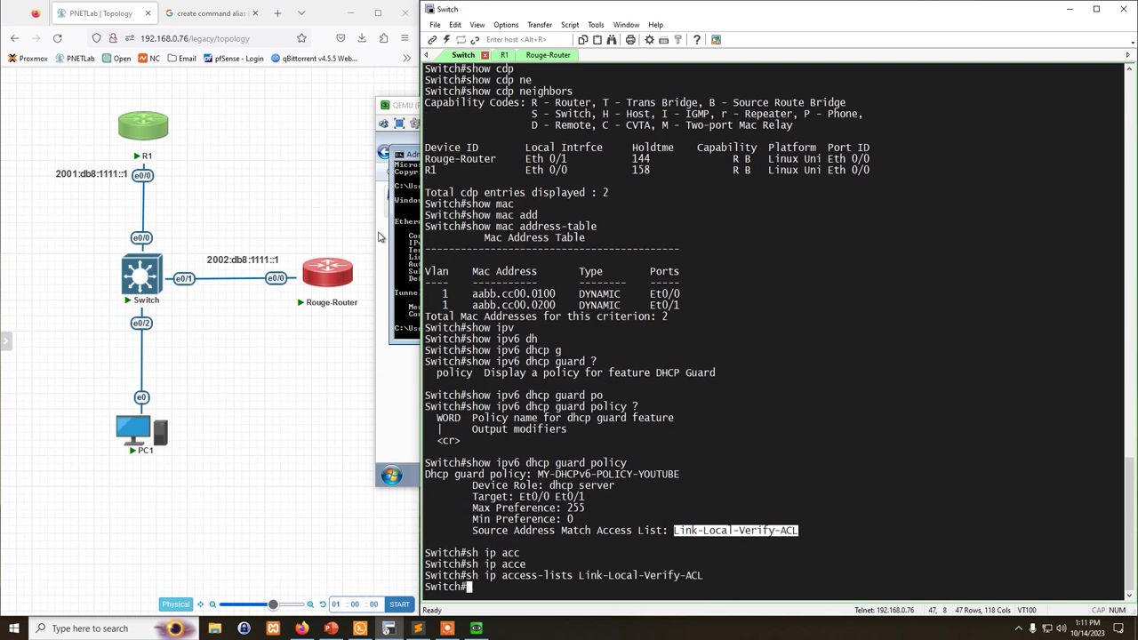
Run sh ipv6 access-list, highlighting the permitted host FE80::A8BB:CCFF:FE00:100
type("sh ipv")
key("Tab")
type("acc")
key("Tab")
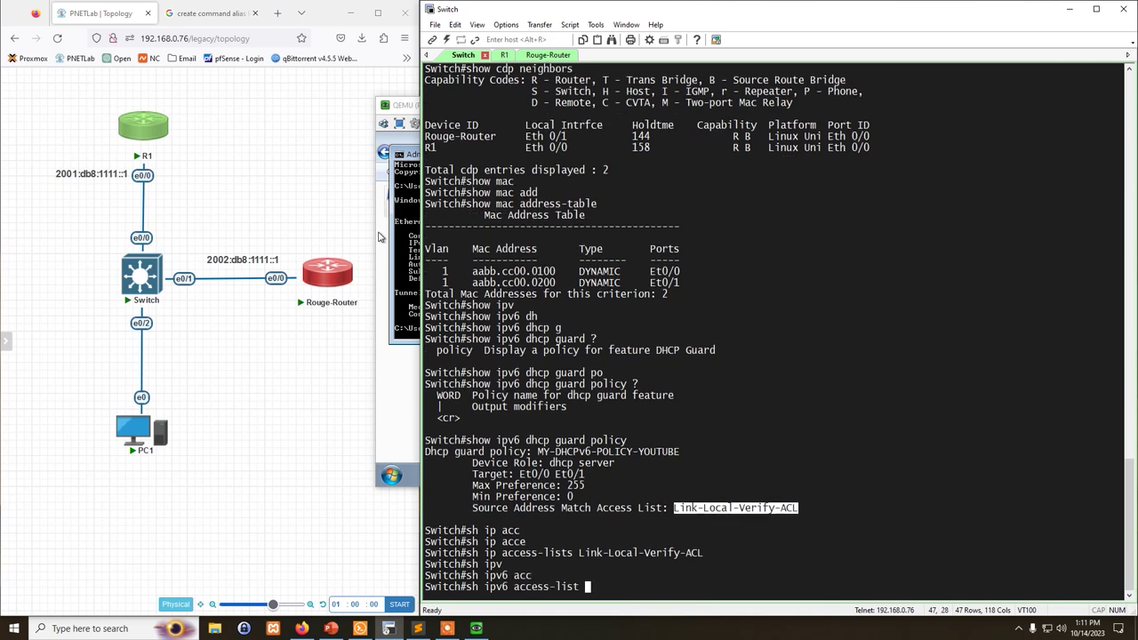
key("Return")
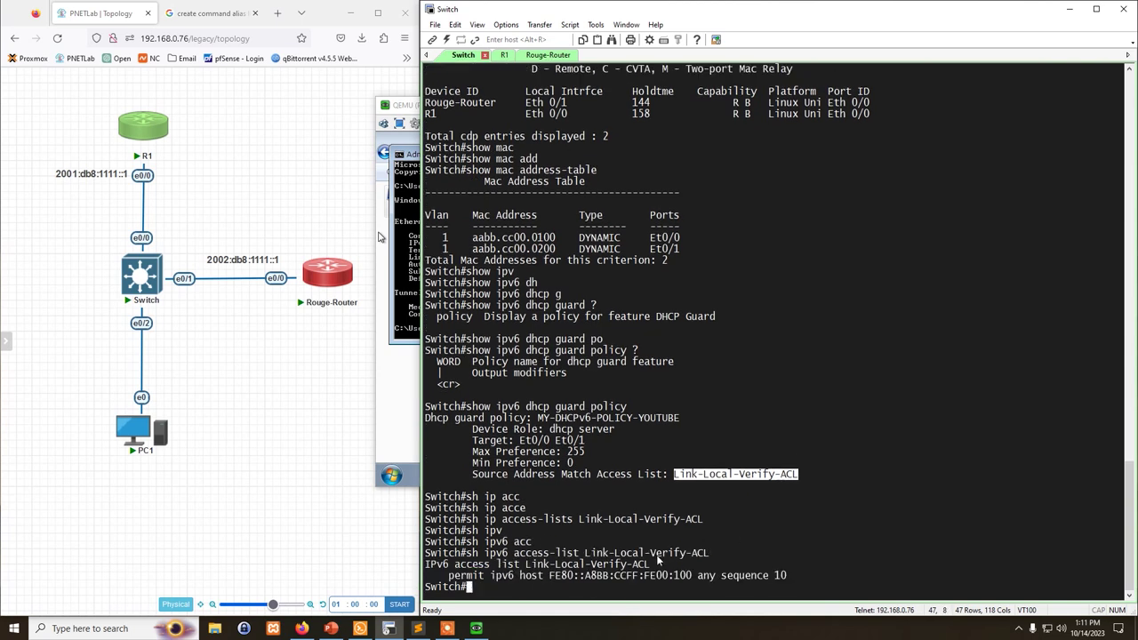
mouse_move(546, 576)
left_mouse_down()
mouse_move(689, 575)
mouse_move(548, 576)
left_mouse_up()
left_click(689, 574)
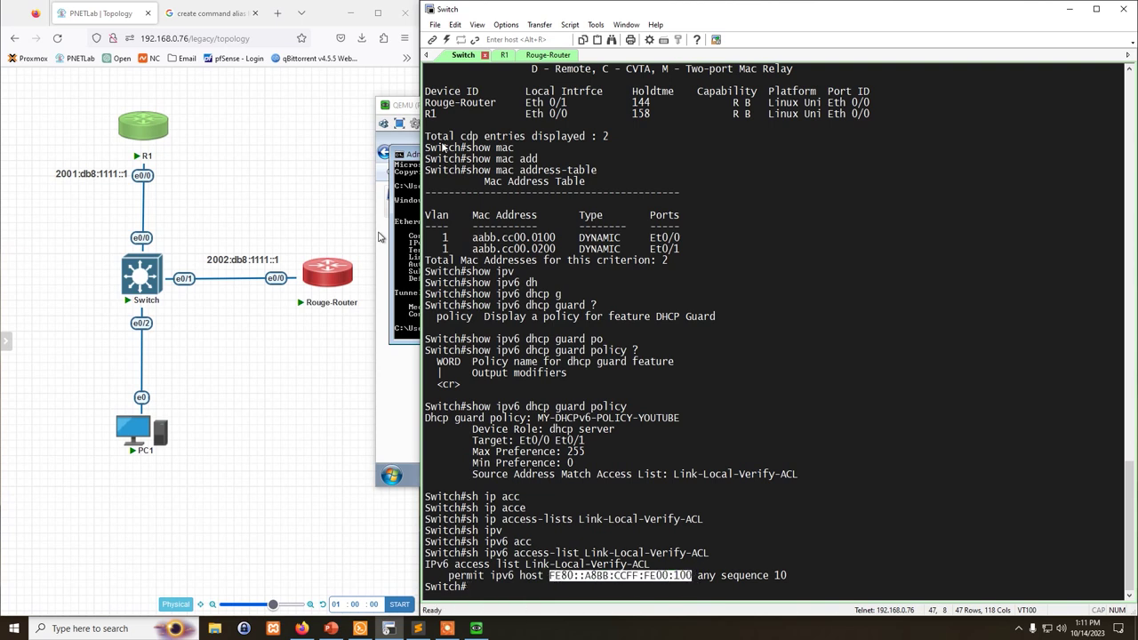
Confirm R1's link-local address in its tab, then bring PC1's Network Connections window forward
left_click(500, 55)
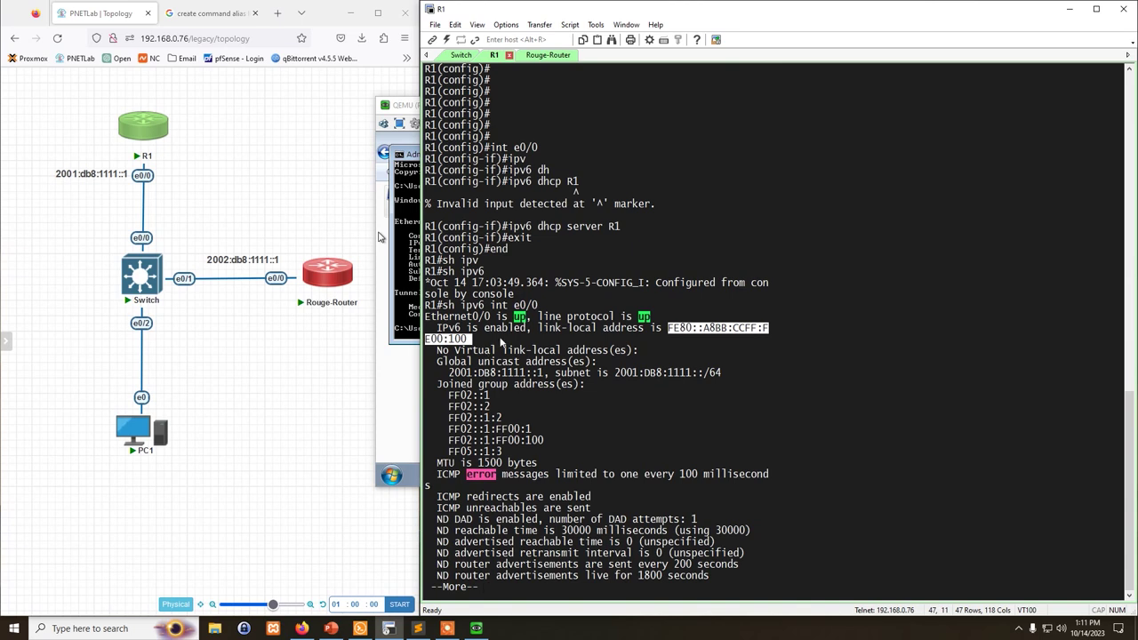
left_click(462, 55)
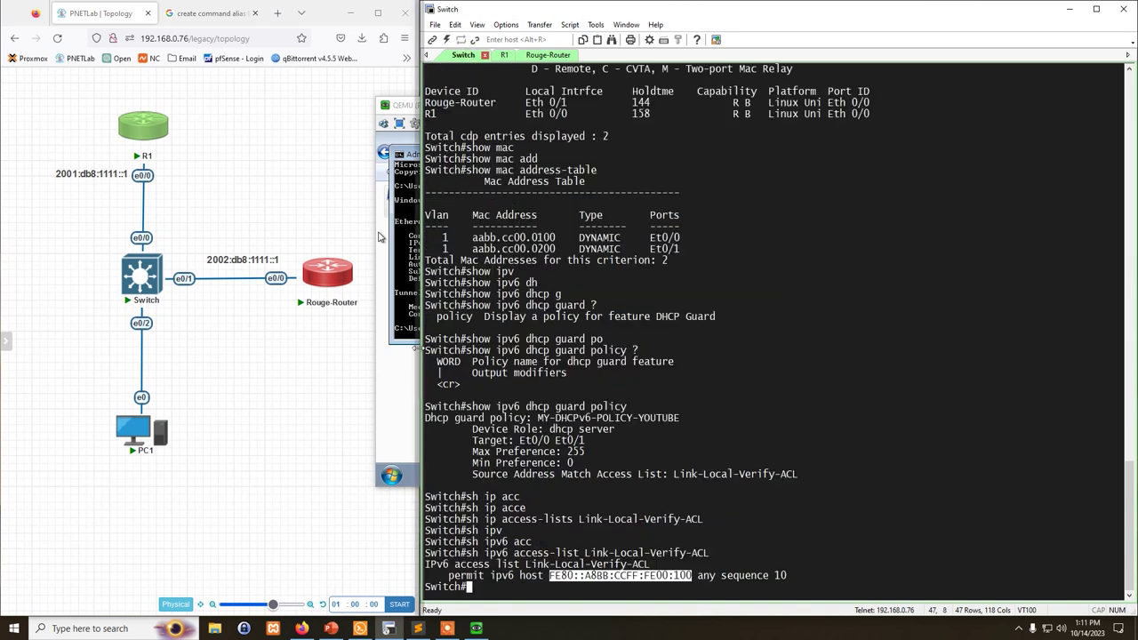
left_click(406, 388)
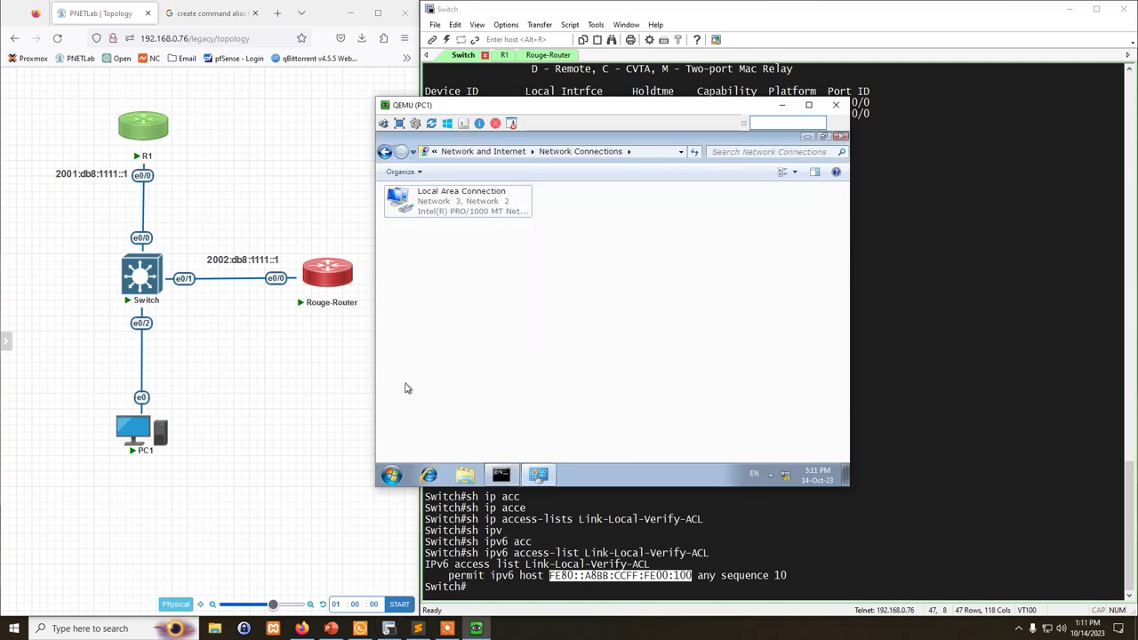